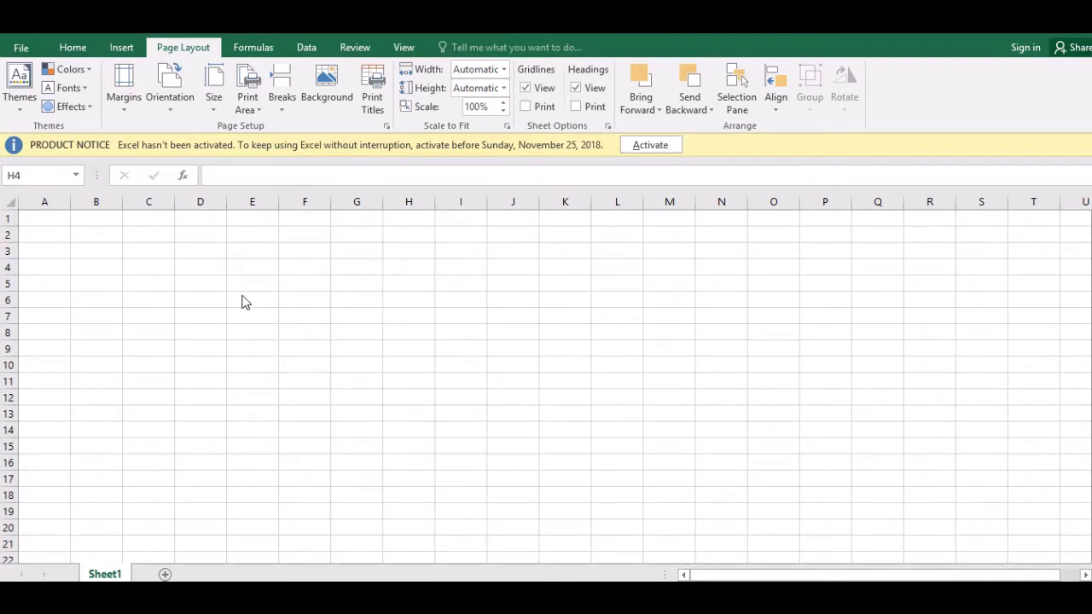
Look through the Home, Insert and Page Layout ribbons and the theme list without changing anything.
left_click(290, 285)
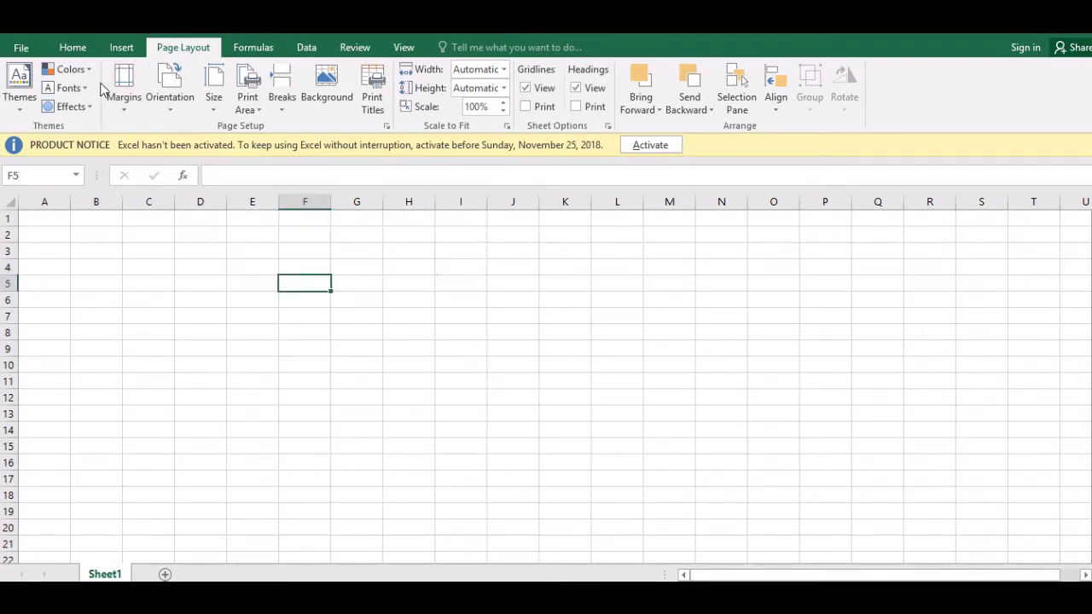
left_click(73, 48)
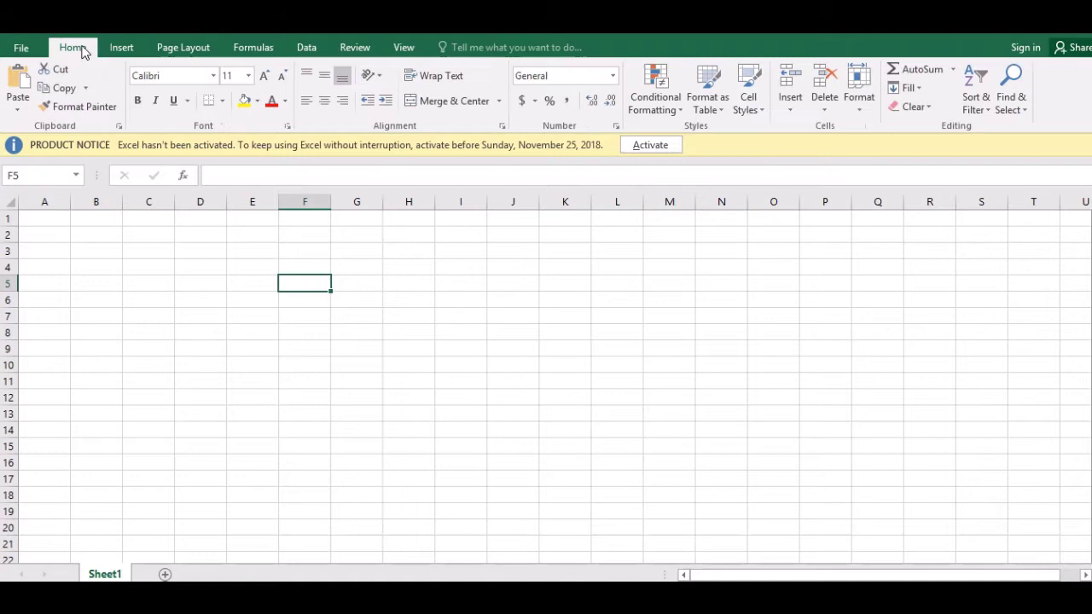
left_click(132, 49)
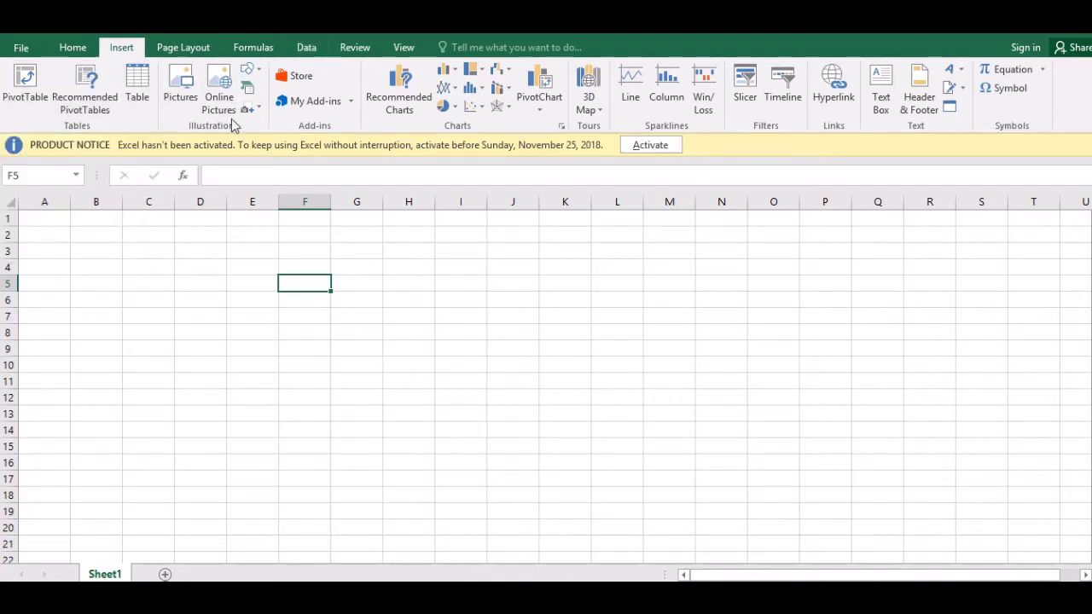
left_click(224, 252)
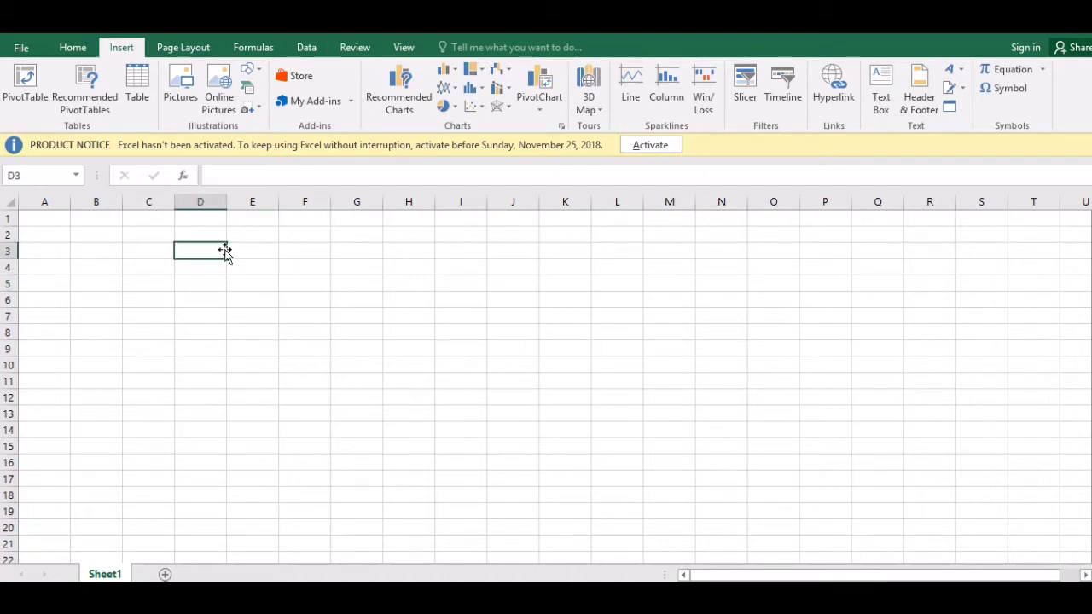
left_click(271, 249)
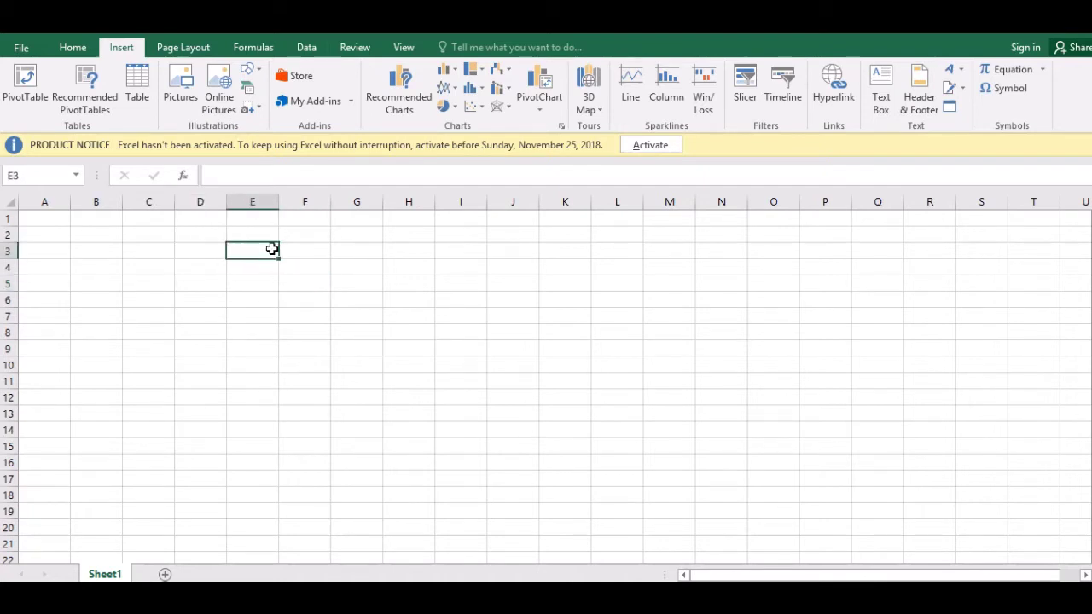
left_click(195, 51)
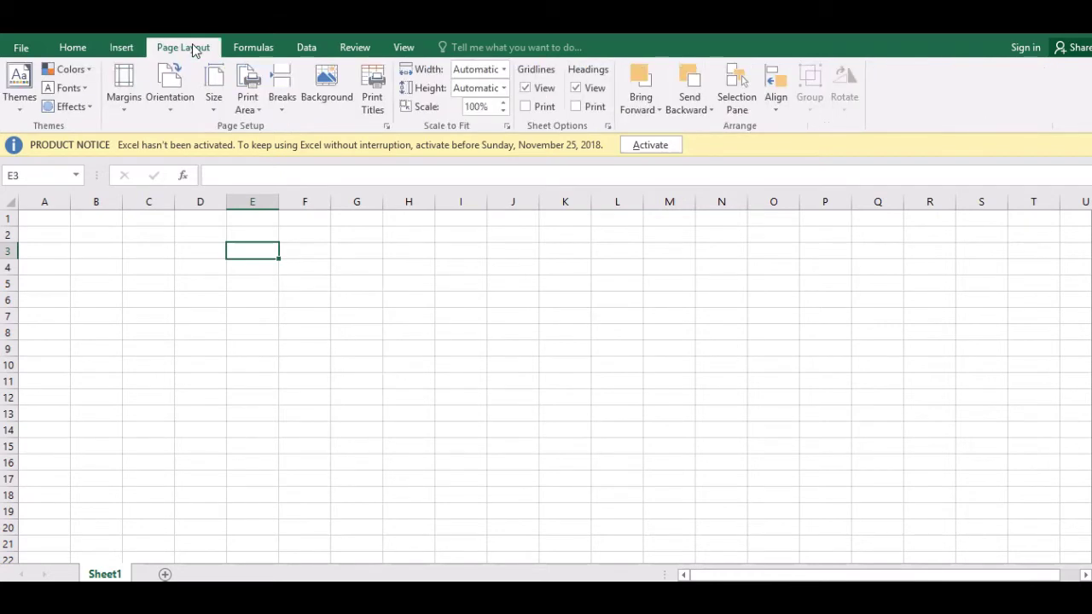
left_click(338, 298)
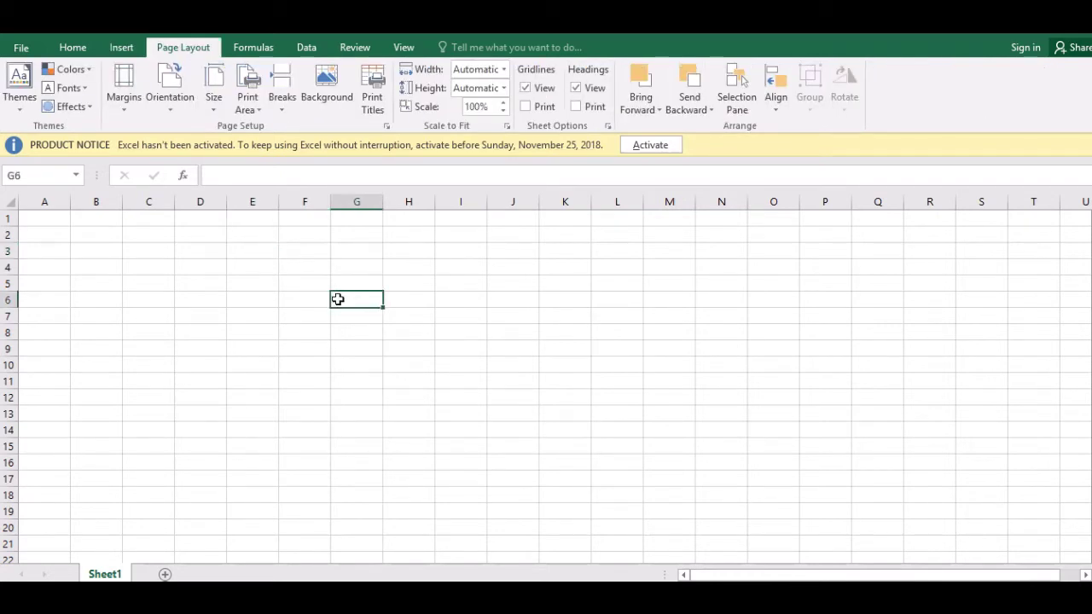
left_click(254, 271)
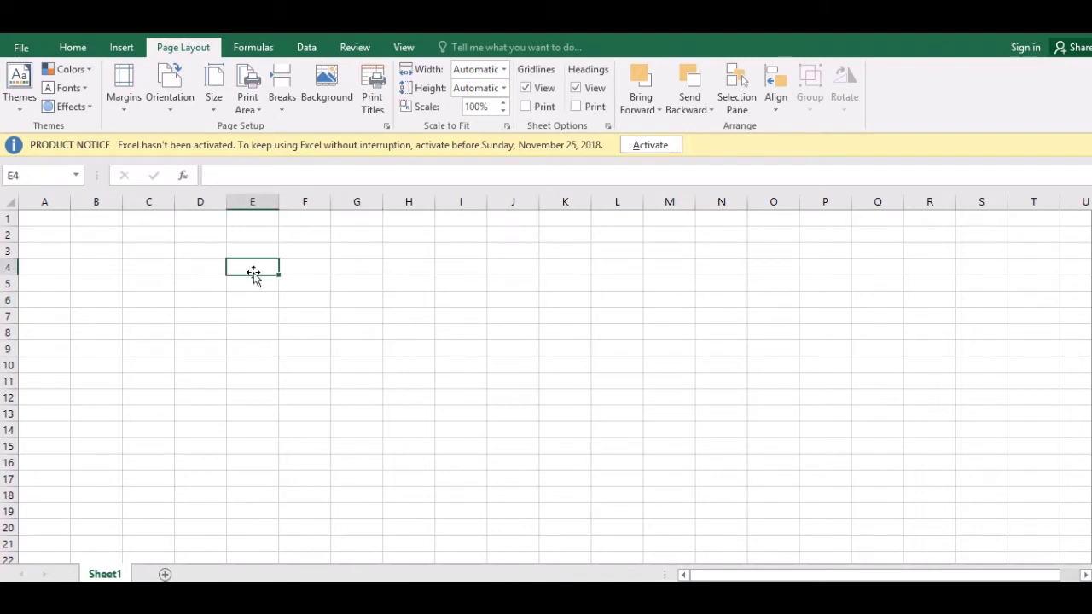
left_click(202, 266)
left_click(200, 249)
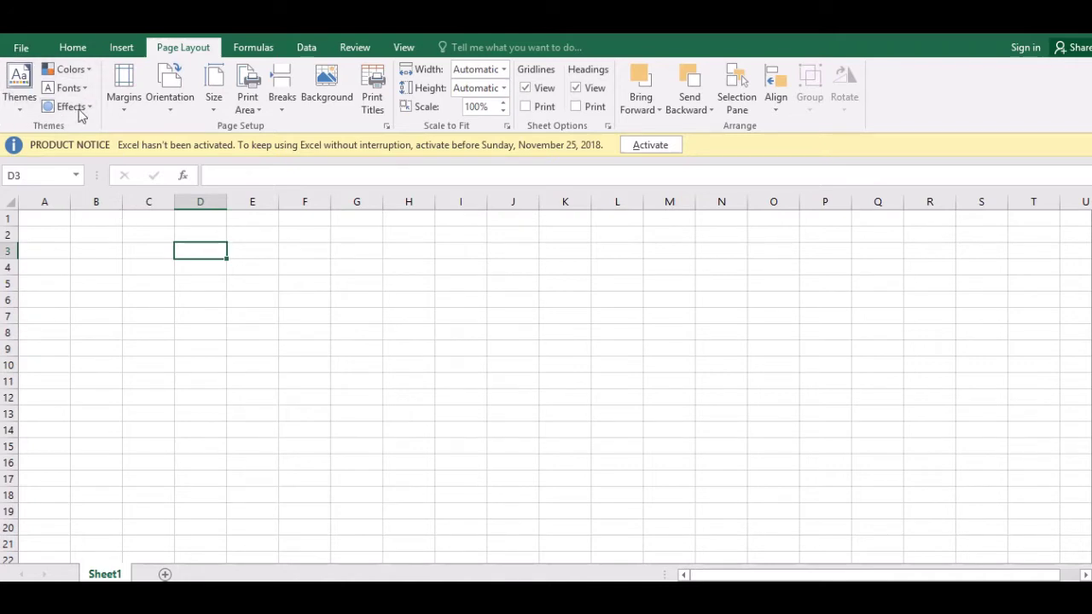
left_click(19, 102)
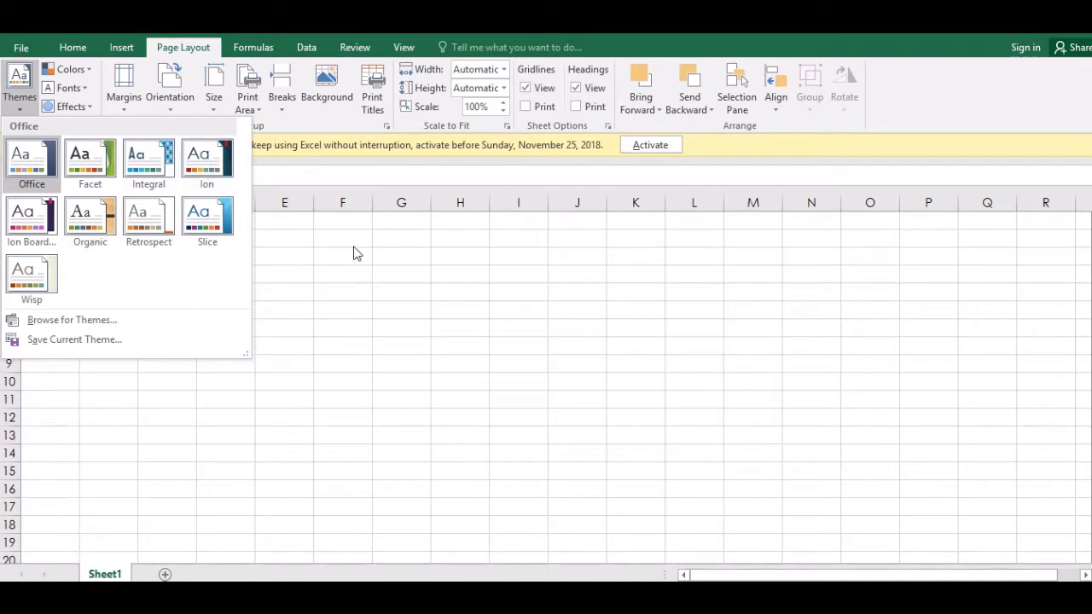
left_click(263, 258)
Type the headings Sn, Emp name, Salary, Working days and Payment across E3:I3.
left_click(245, 250)
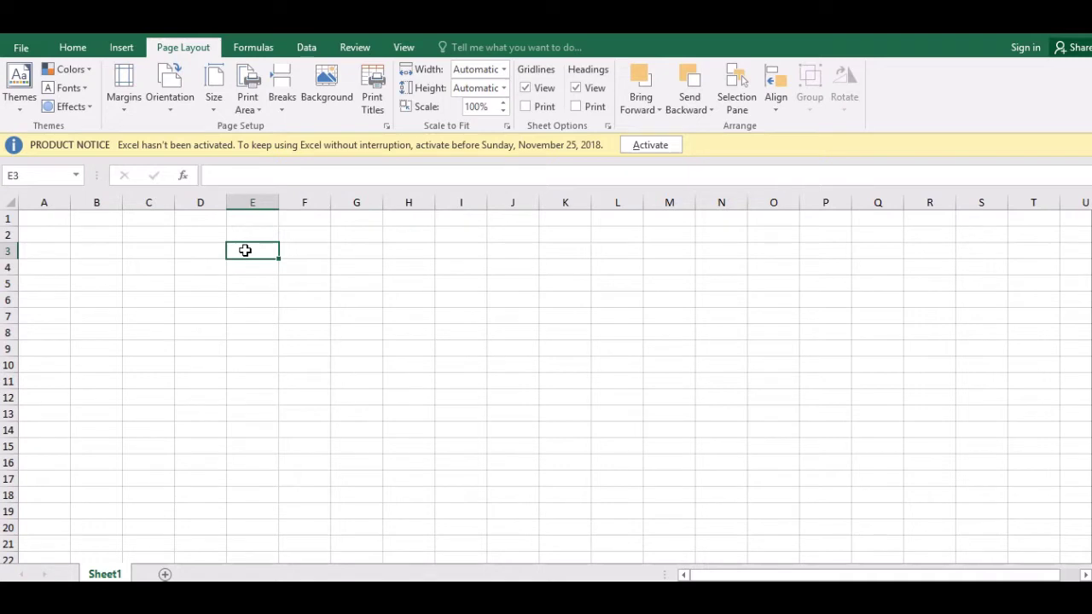
type("Sn")
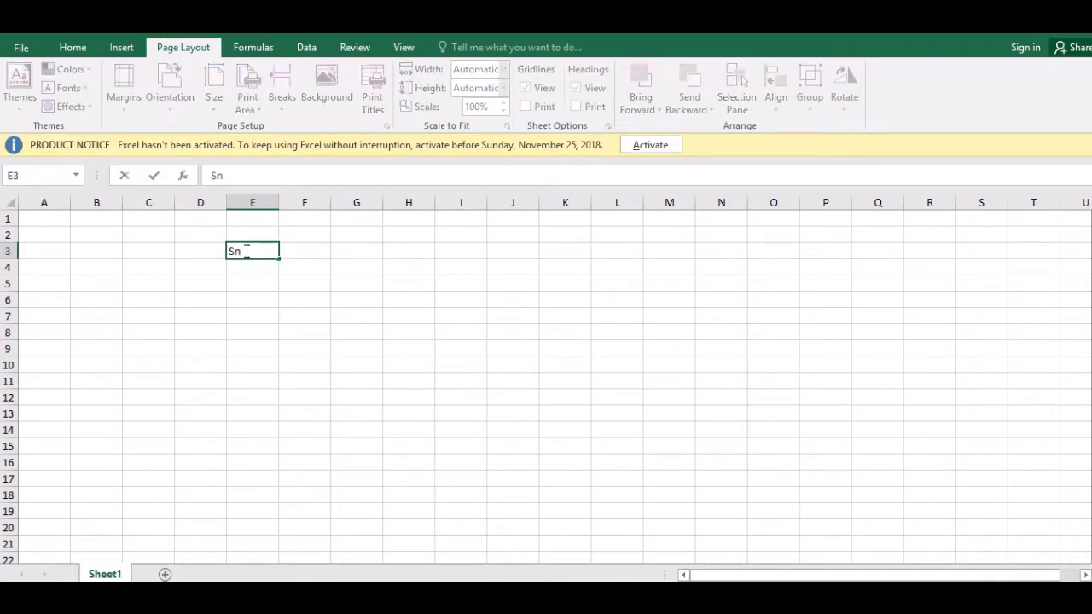
key("Tab")
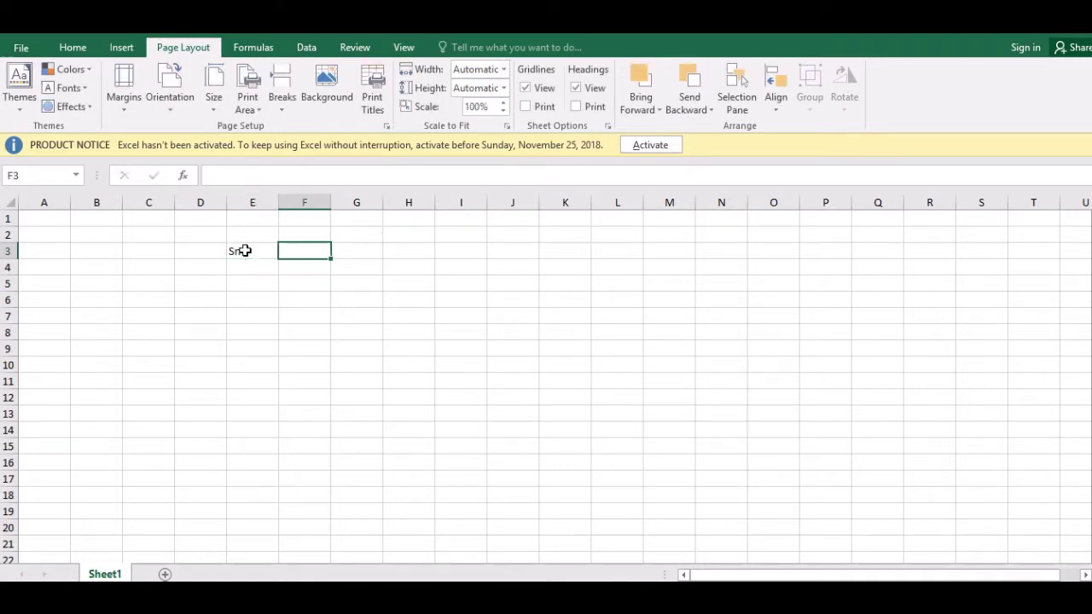
type("Empl")
key("BackSpace")
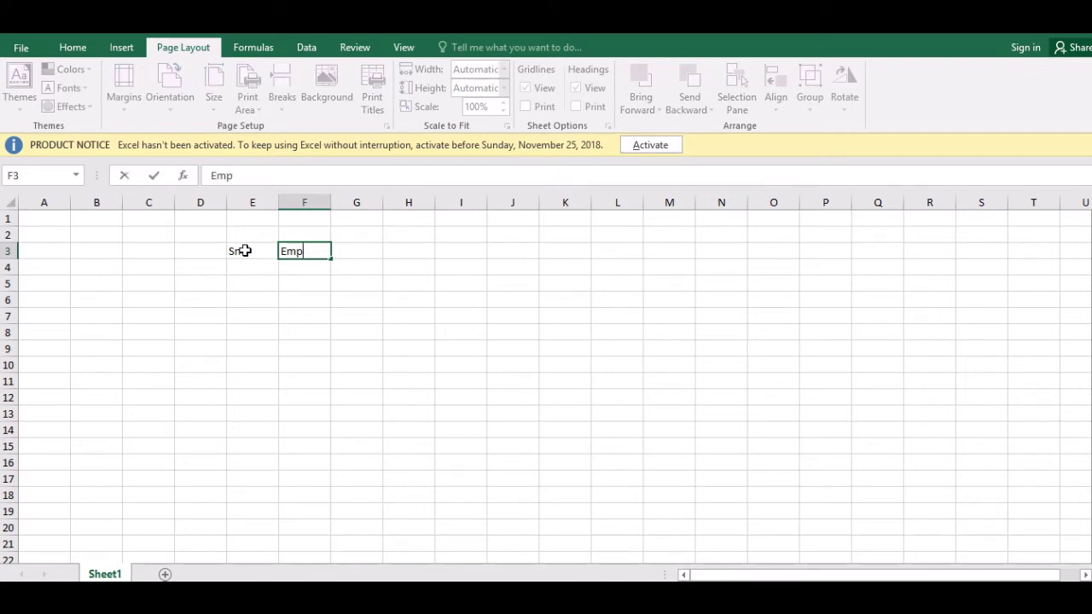
type(" name")
key("Tab")
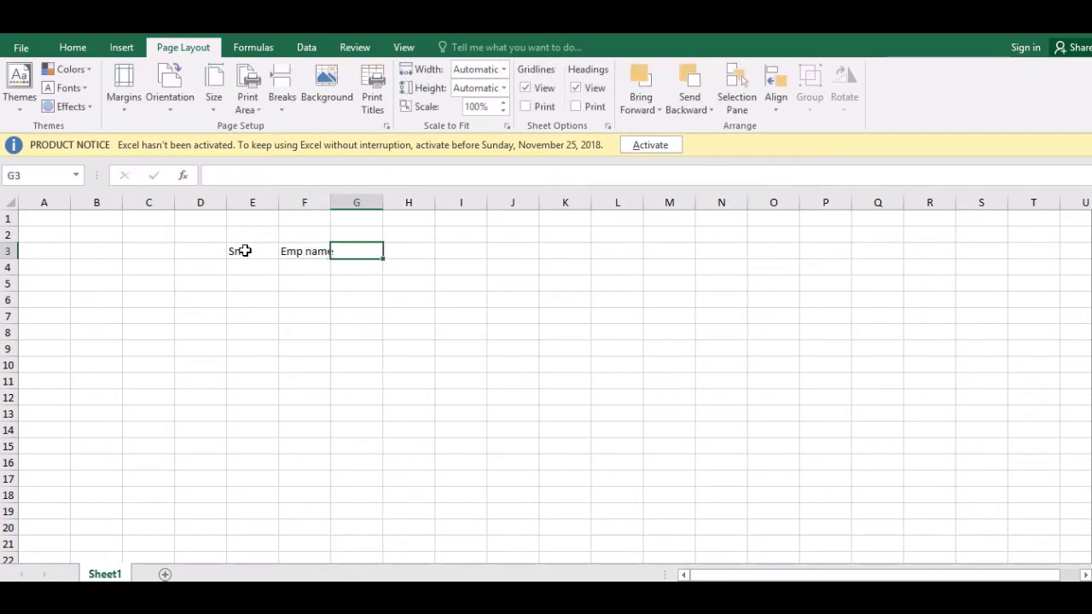
type("Sal")
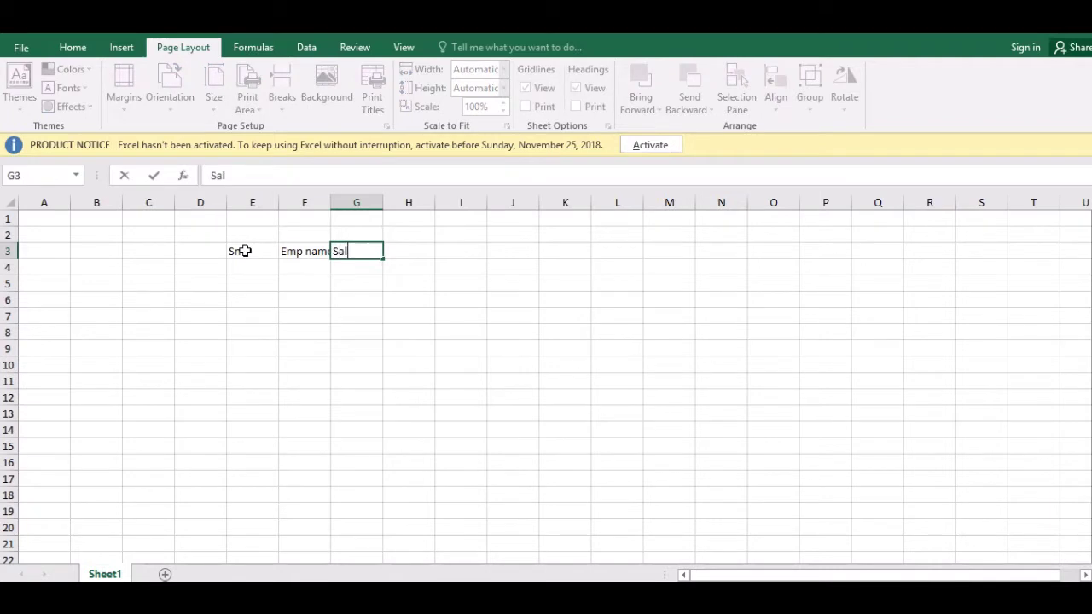
type("r")
key("BackSpace")
type("ary")
key("Tab")
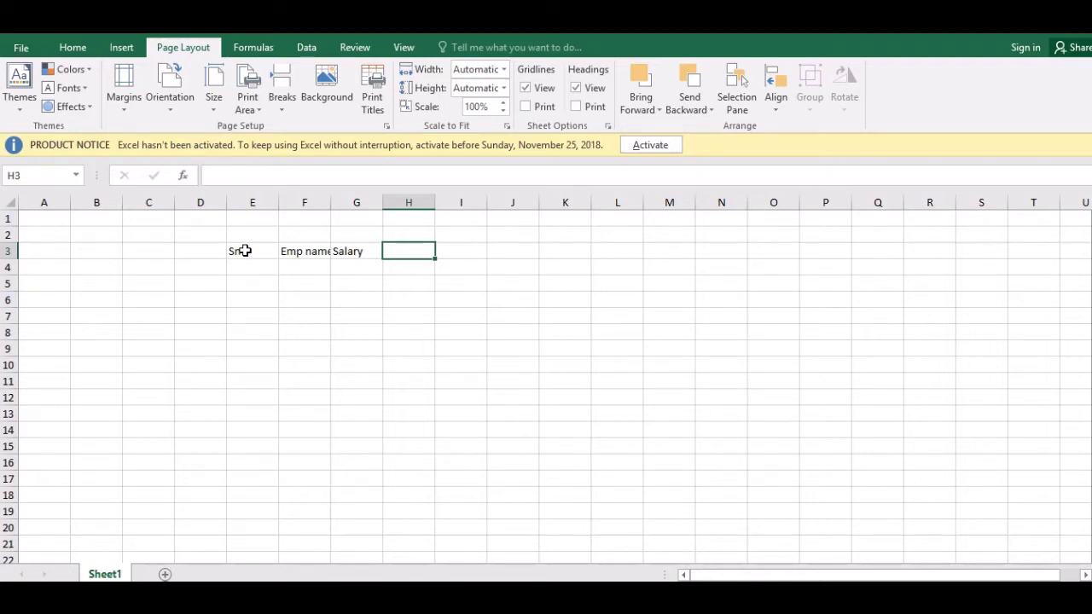
type("Working")
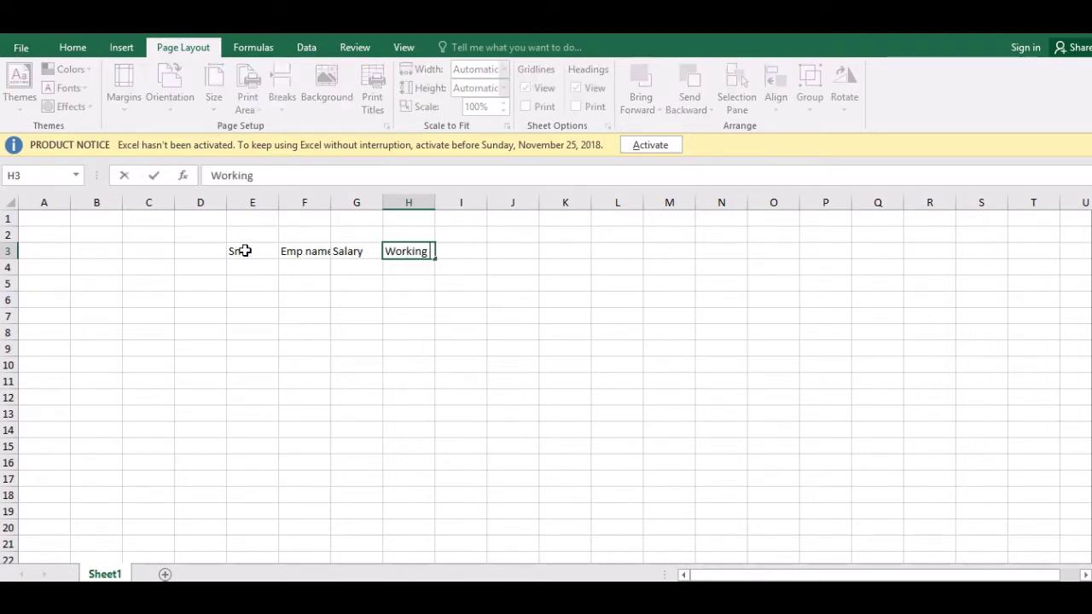
type(" days")
key("Tab")
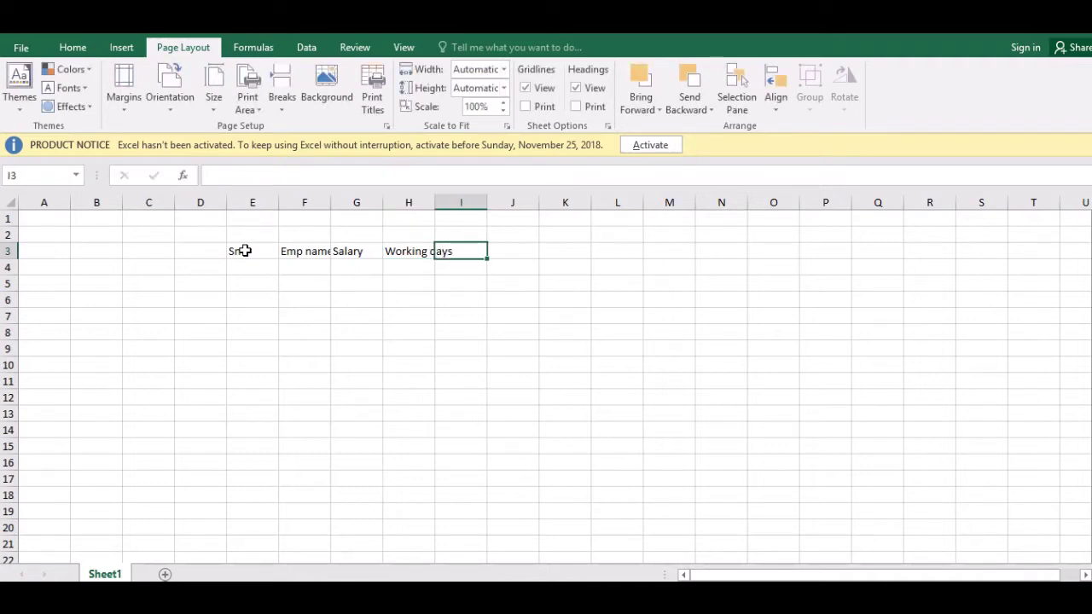
type("Payment")
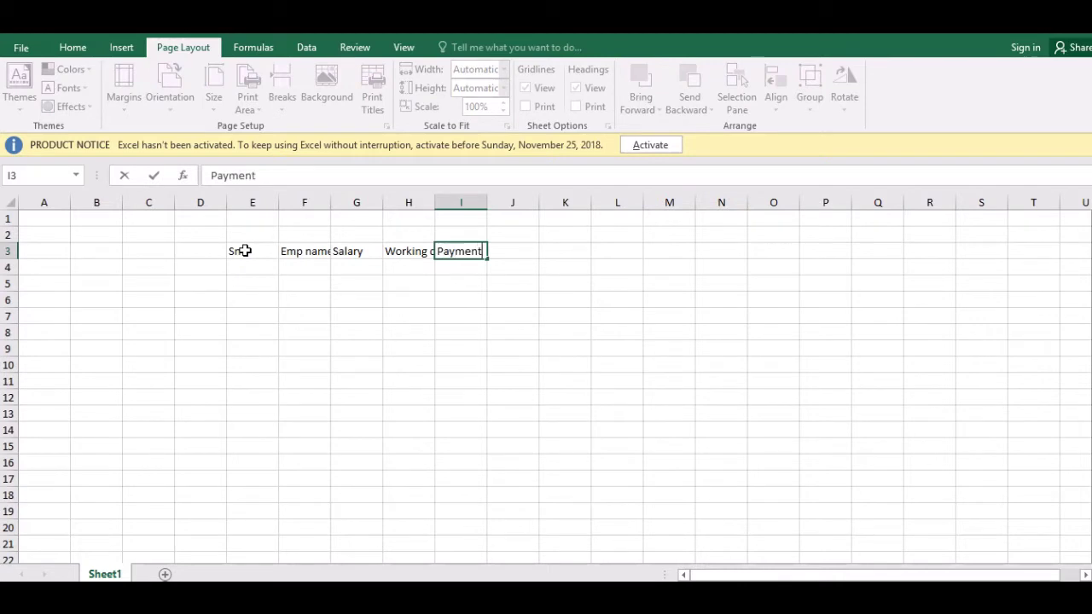
Enter serial number 1 in E4.
left_click(262, 267)
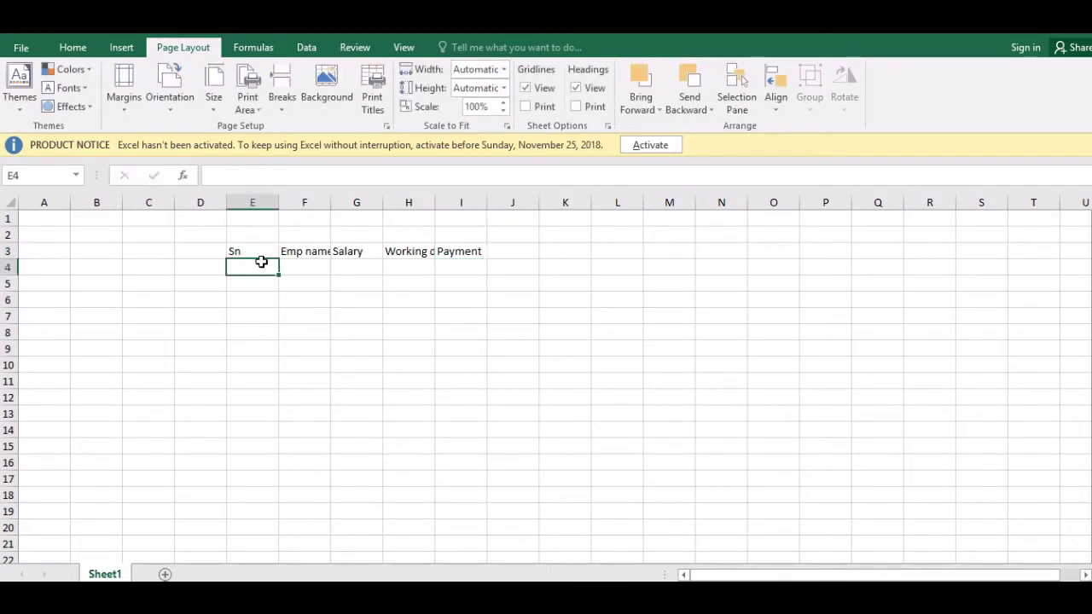
type("1")
key("Return")
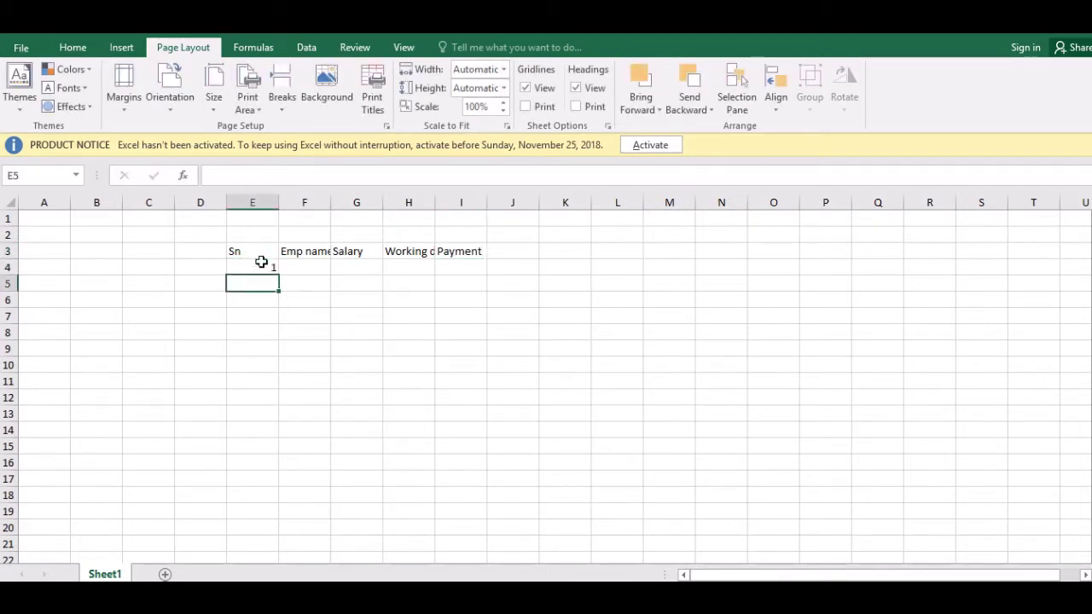
Enter serial 2 in E5, widen column F, and fill in the first employee's name with salary 30000.
type("2")
key("Tab")
key("Up")
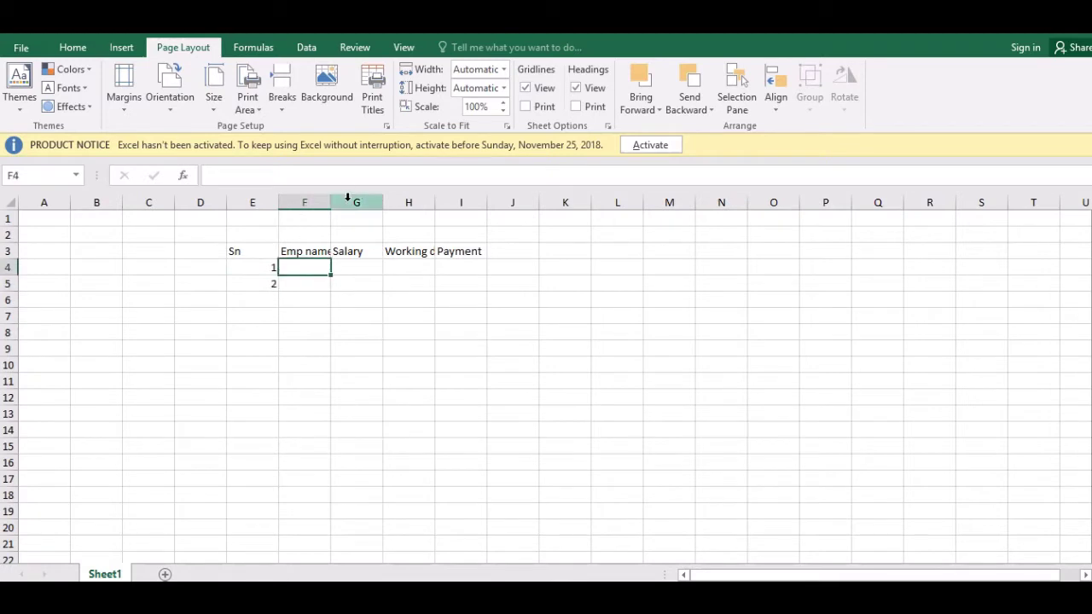
left_click_drag(331, 202, 385, 202)
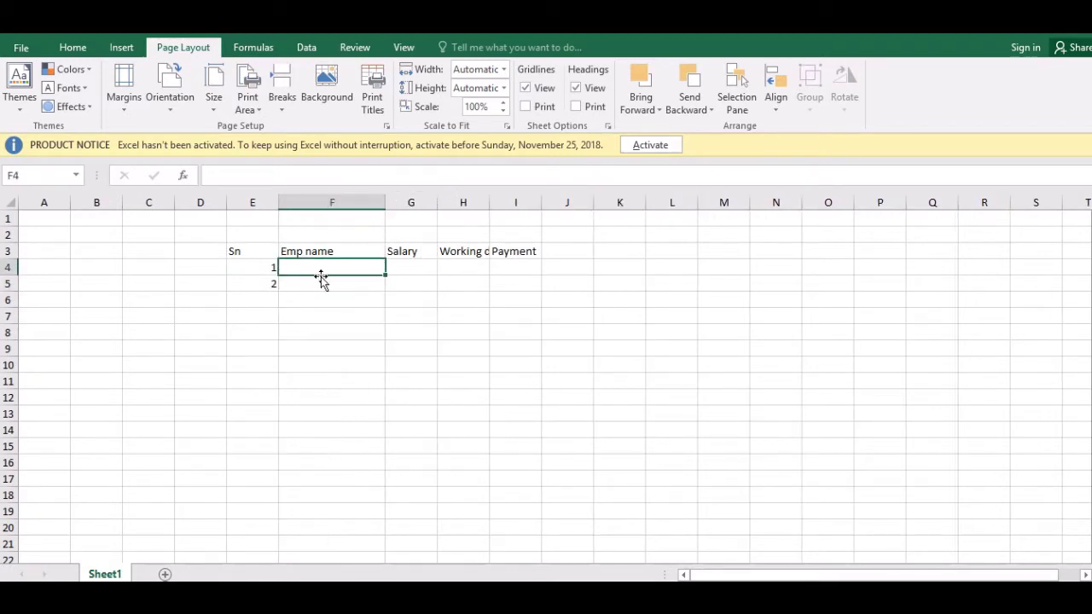
type("Aya")
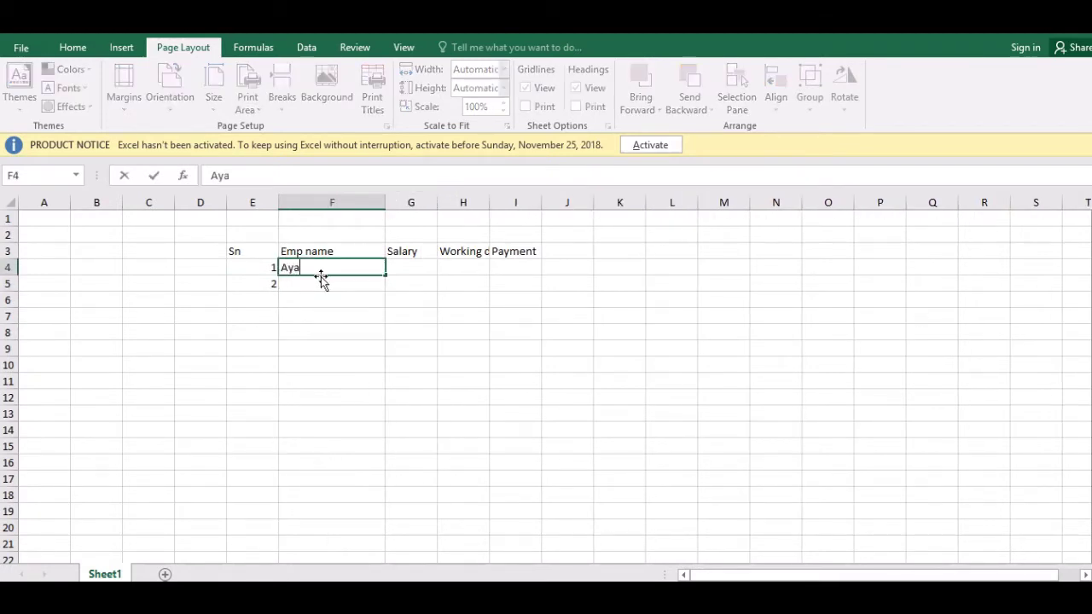
type("bn")
key("BackSpace")
key("BackSpace")
type("n")
key("Tab")
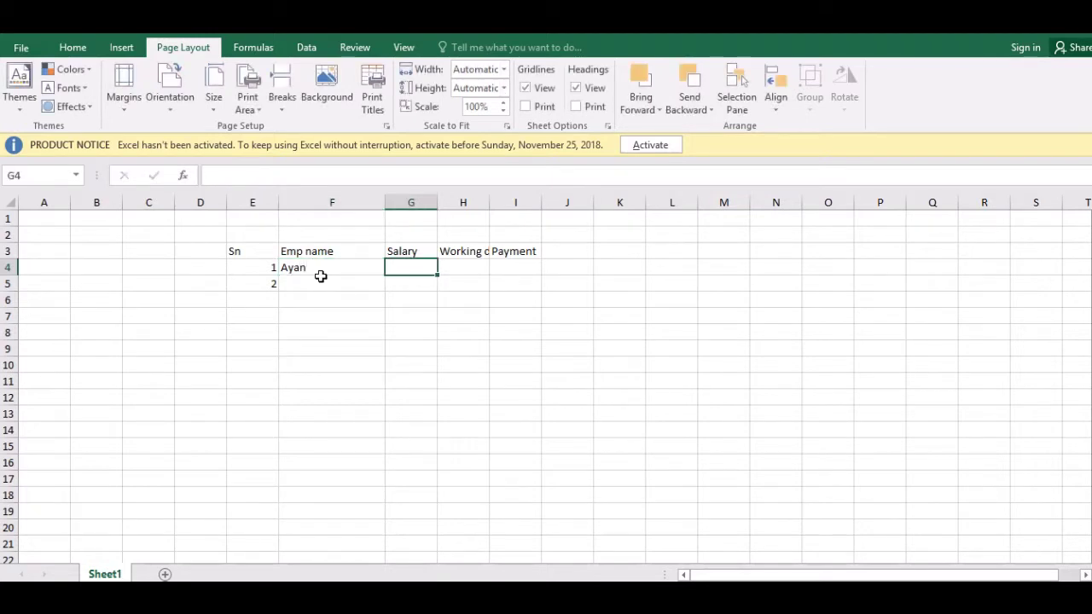
type("3")
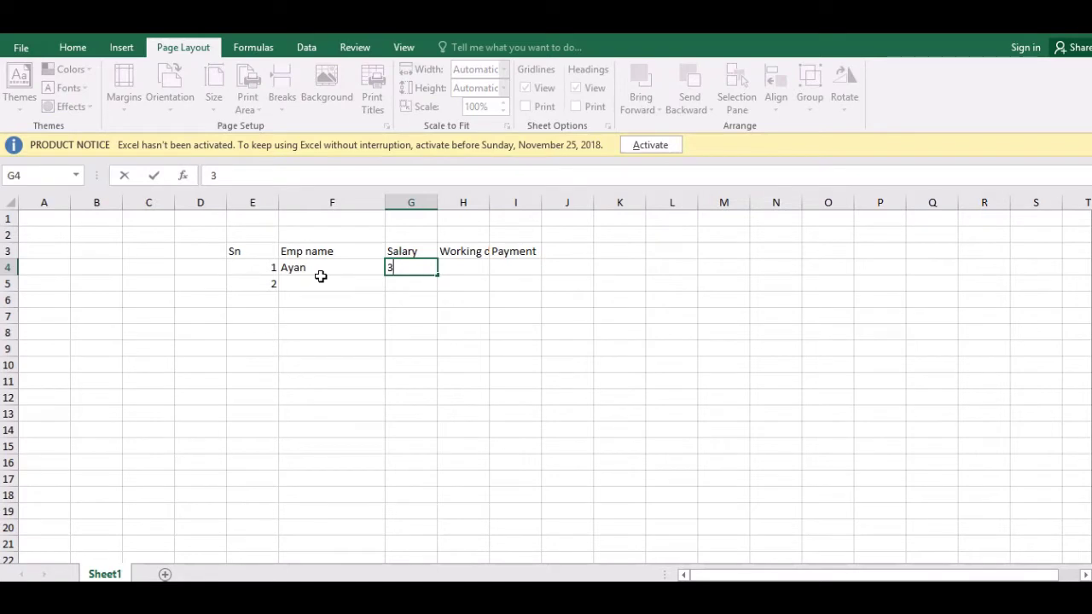
type("0000")
key("Tab")
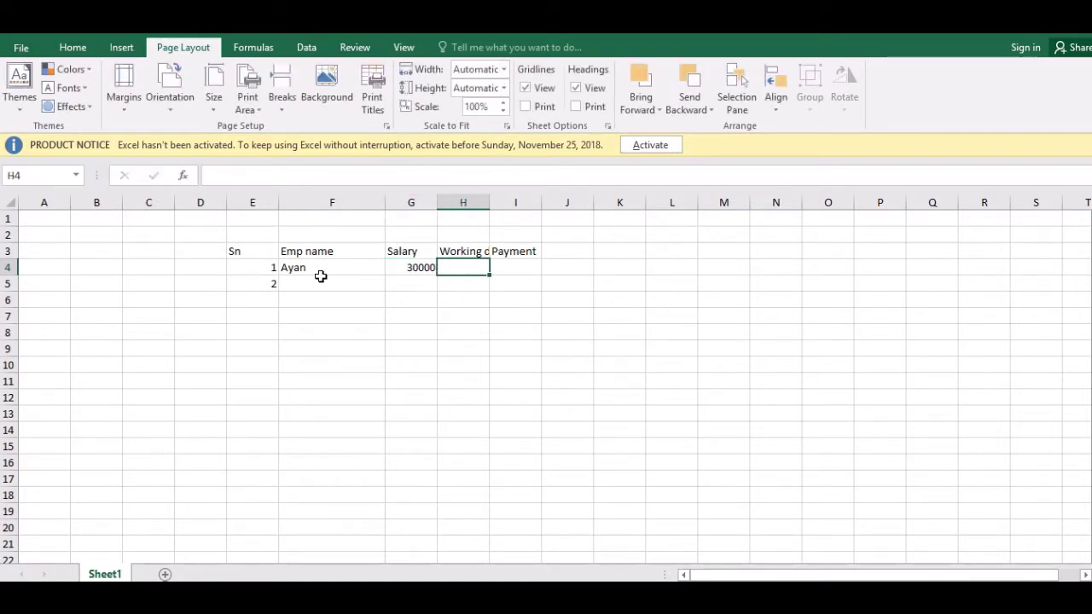
Autofit column H to the Working days heading and put 30 in H1.
double_click(489, 203)
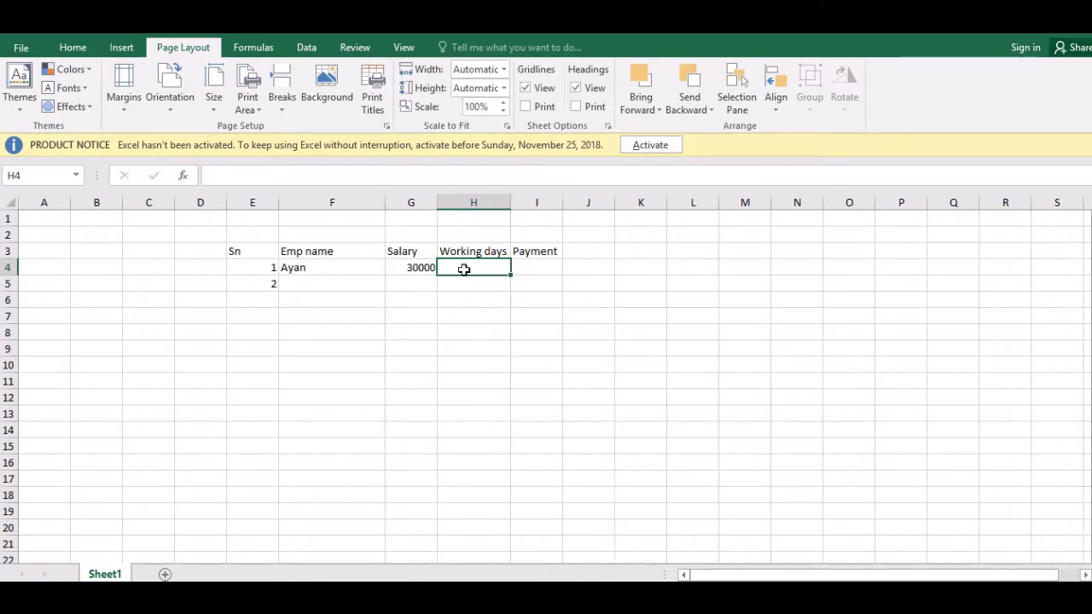
left_click(482, 220)
type("30")
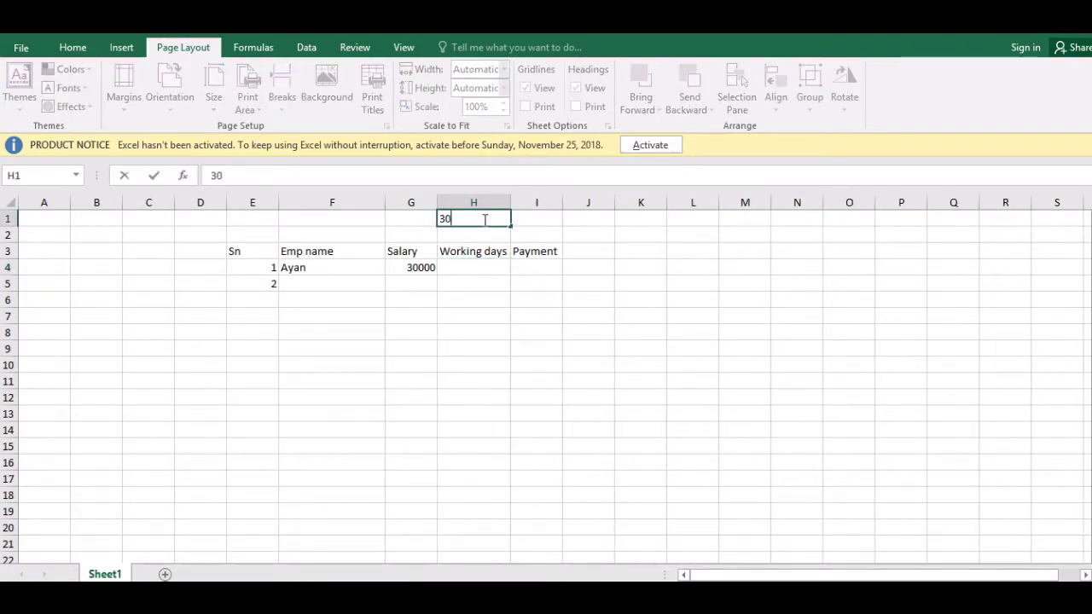
left_click(476, 268)
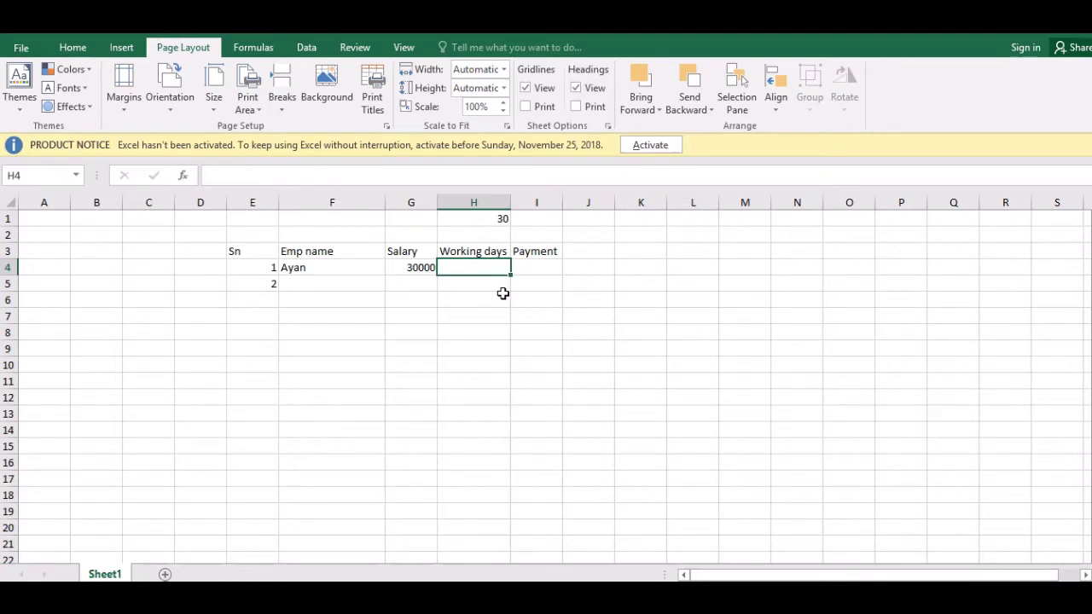
Enter 30 working days for the first employee in H4.
type("30")
key("Return")
key("Left")
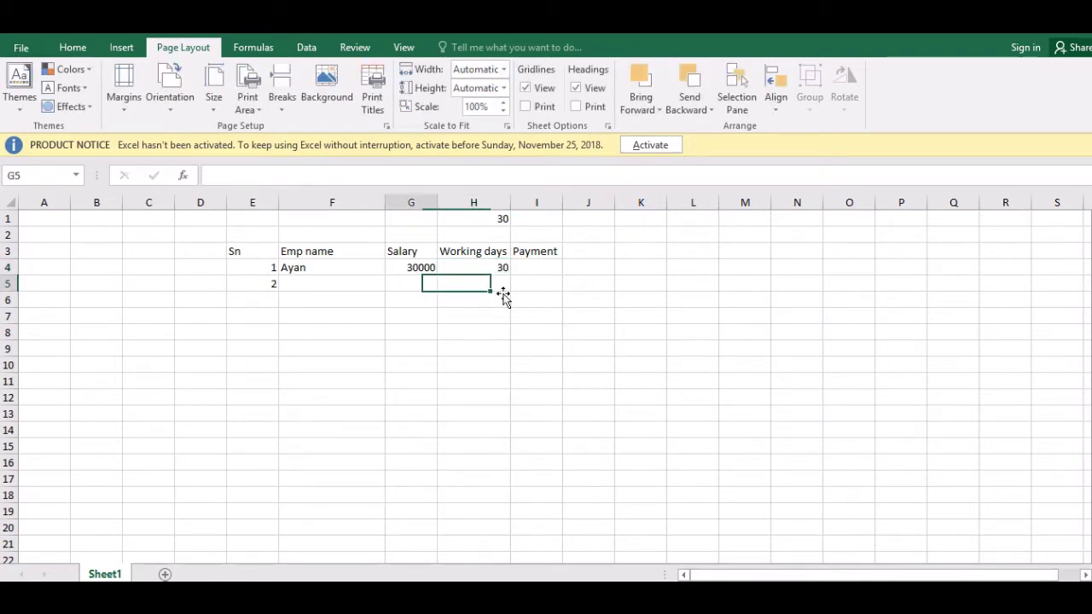
key("Left")
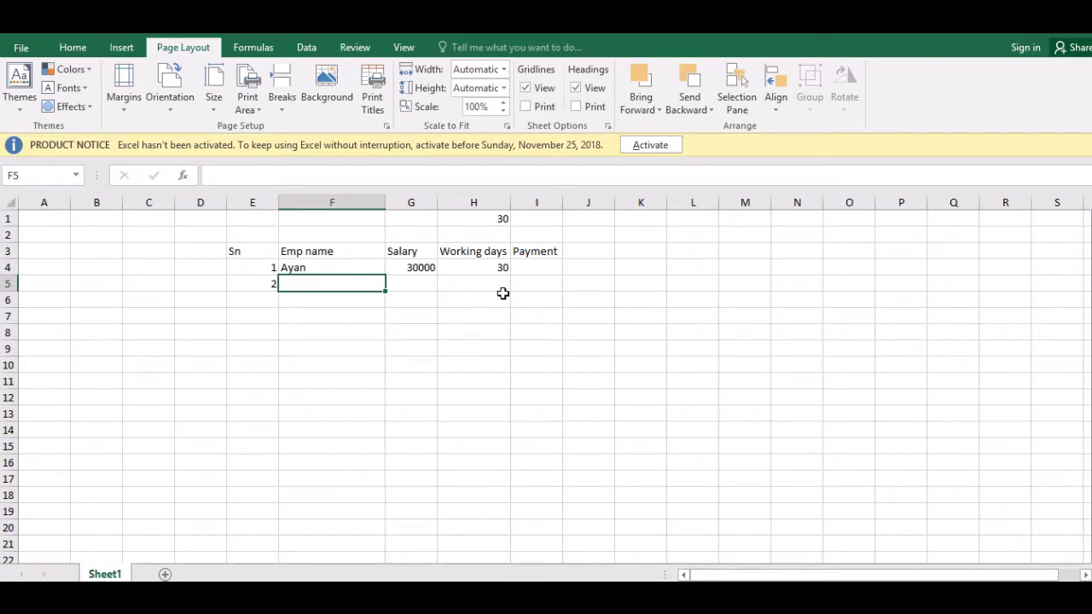
Add the second employee's name in F5 with salary 45000 and 25 working days.
type("vihan")
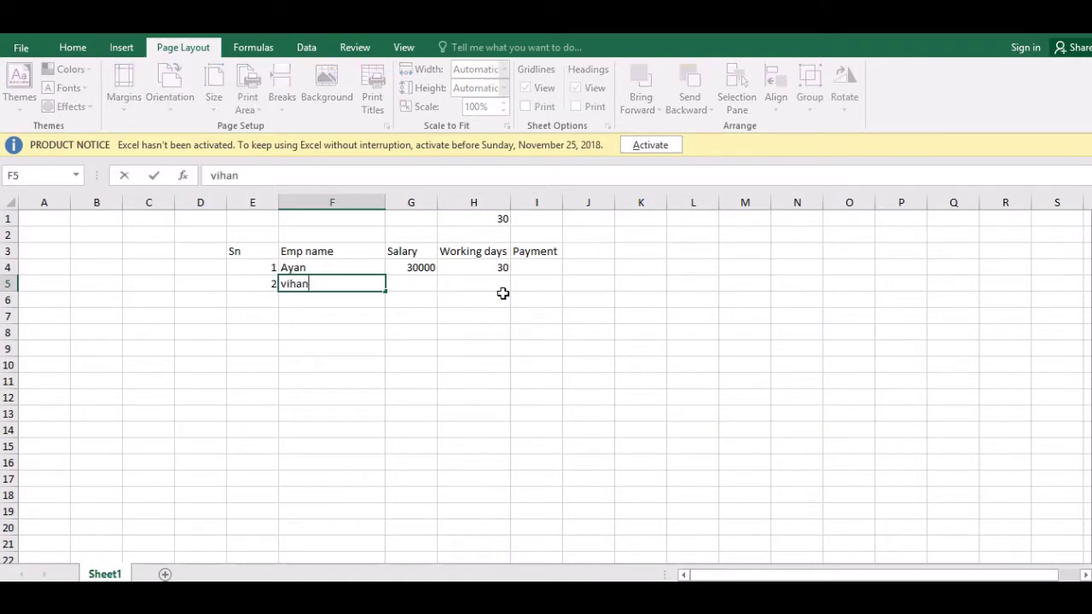
key("Tab")
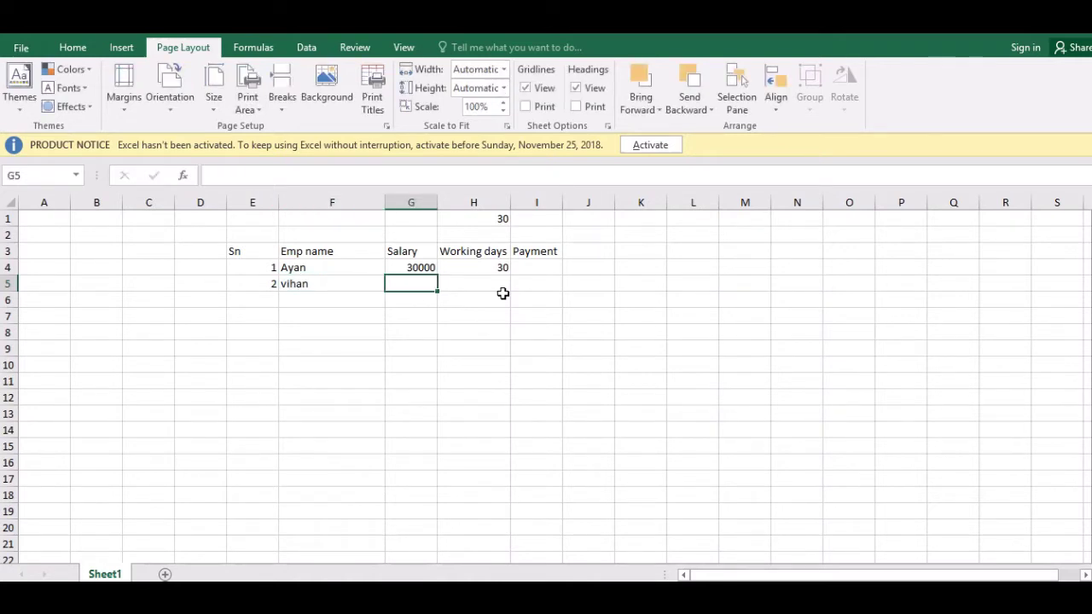
type("45000")
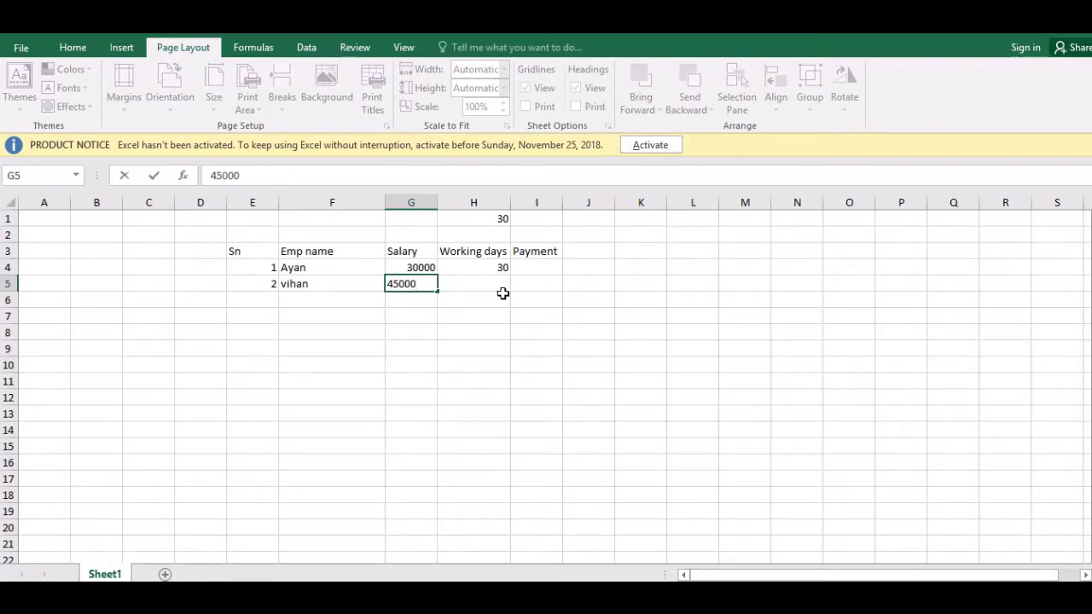
key("Tab")
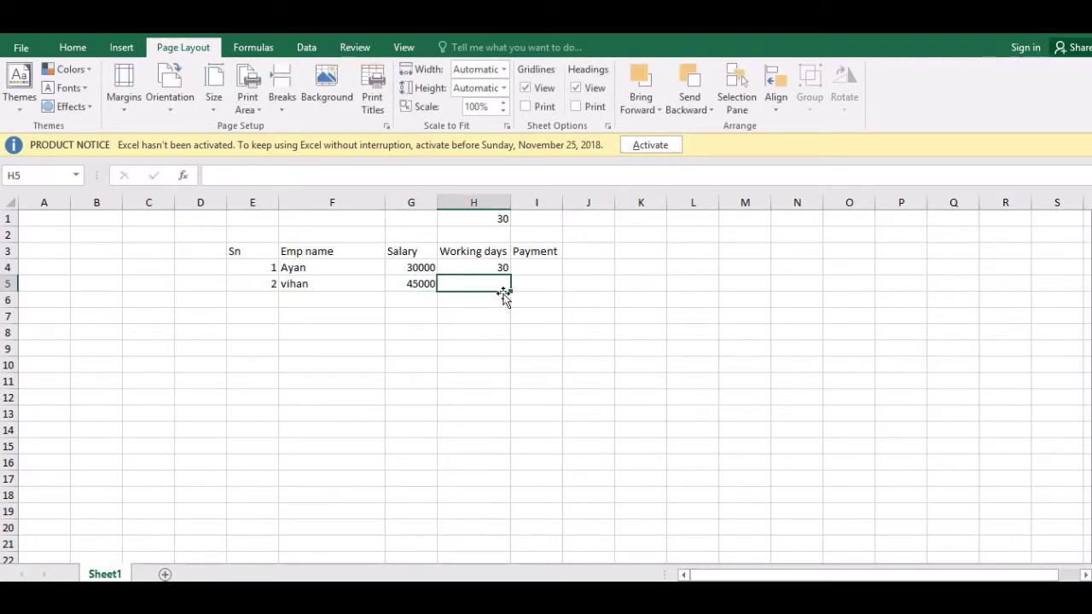
type("25")
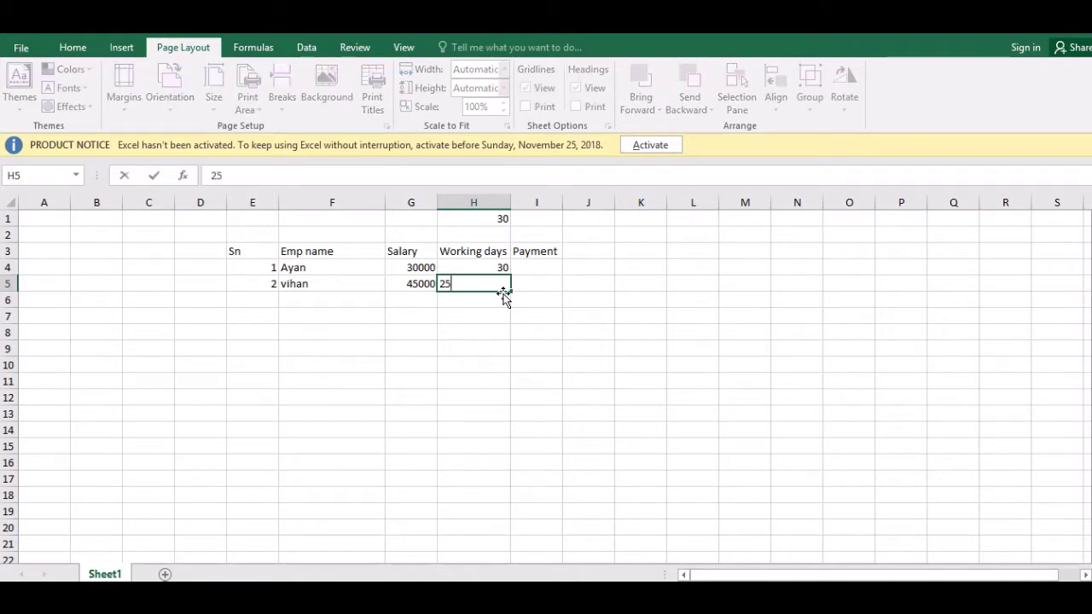
key("Tab")
key("Up")
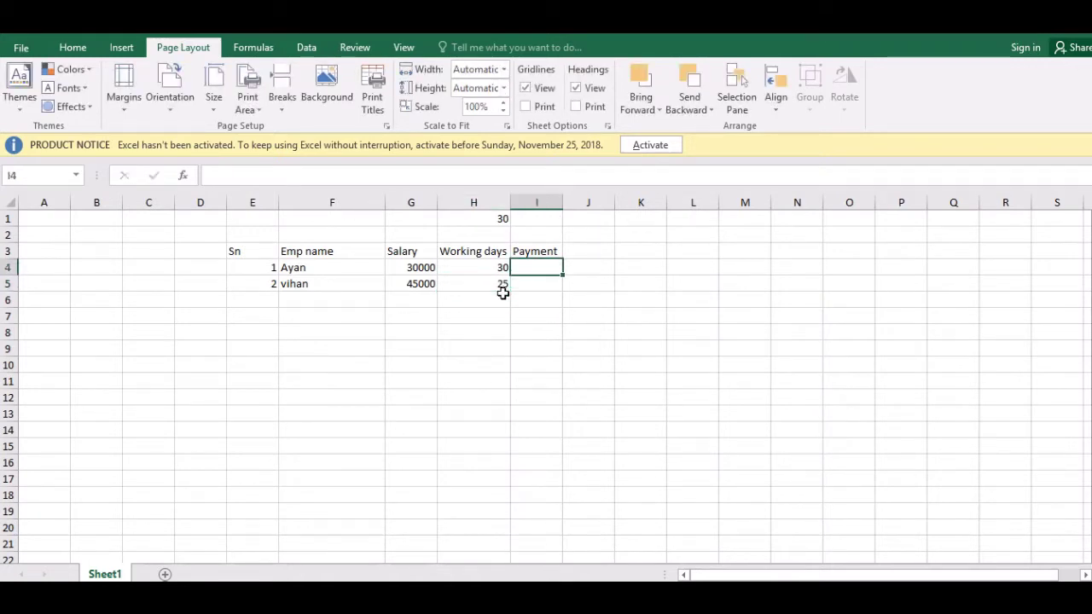
Enter =G4/30*H4 in I4 and fill it down to I5, giving 30000 and 37500.
type("=")
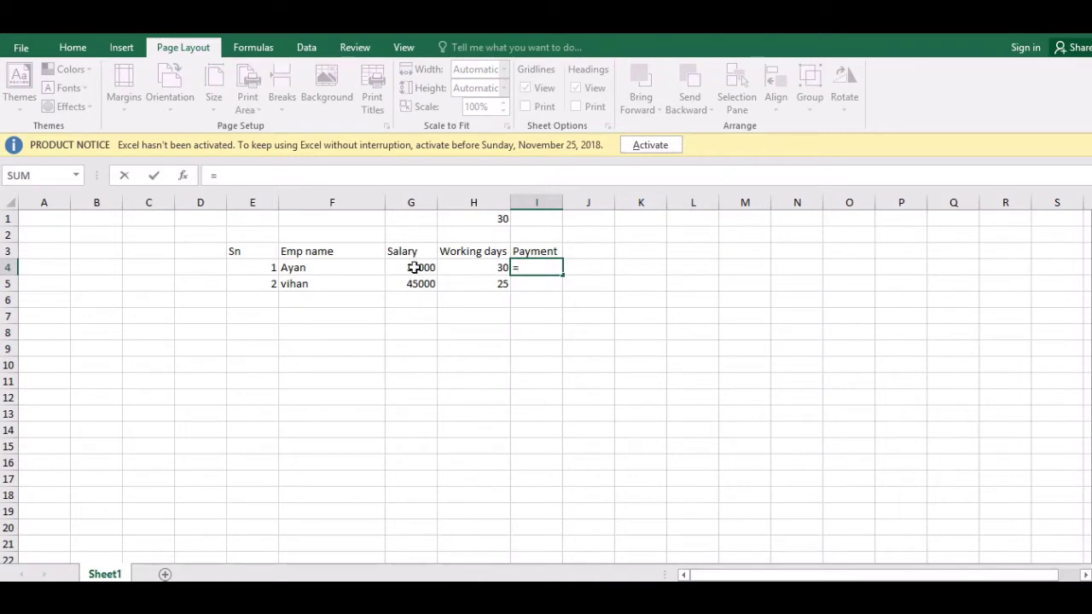
left_click(413, 267)
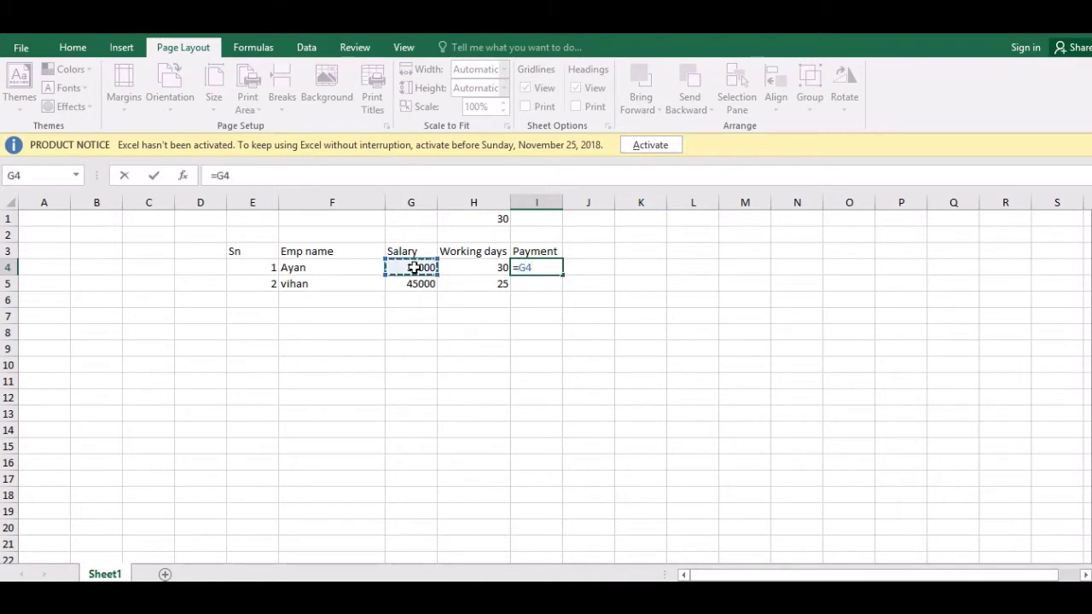
type("/")
type("30*")
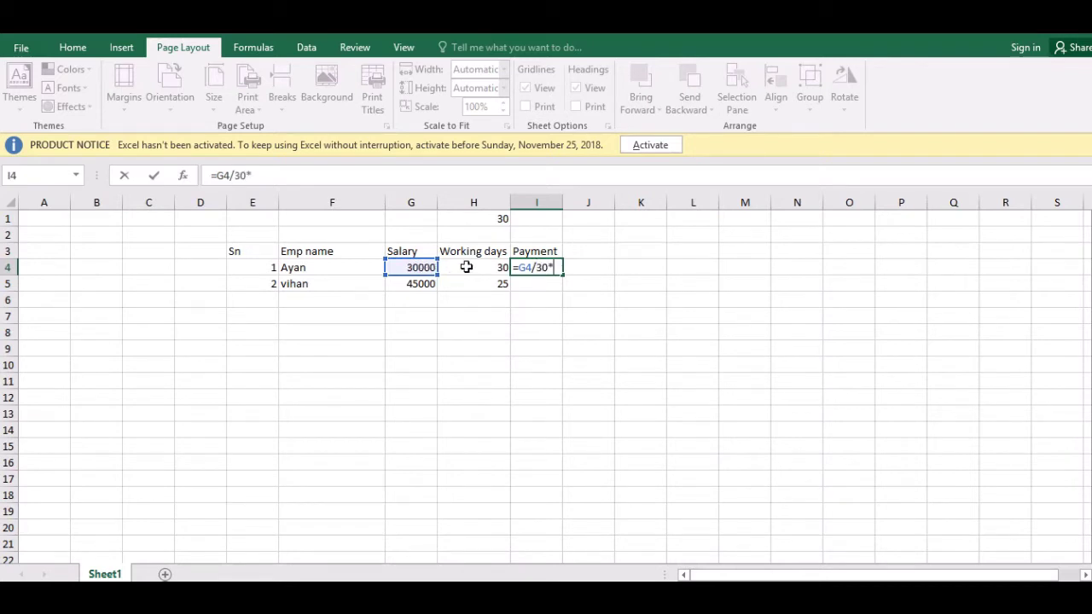
left_click(467, 267)
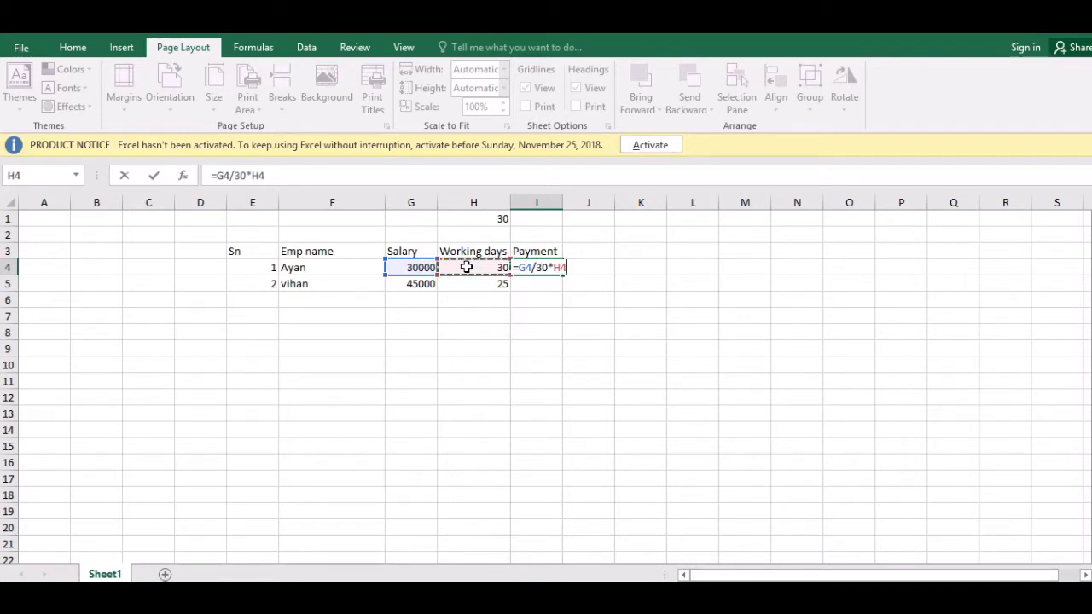
key("Return")
left_click(548, 265)
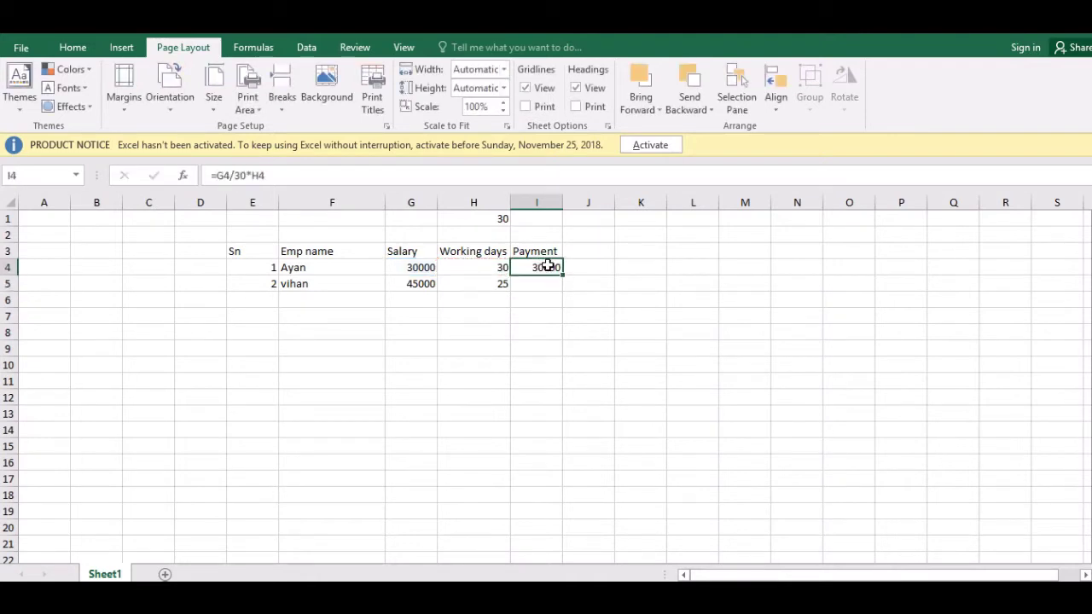
left_click_drag(562, 274, 562, 291)
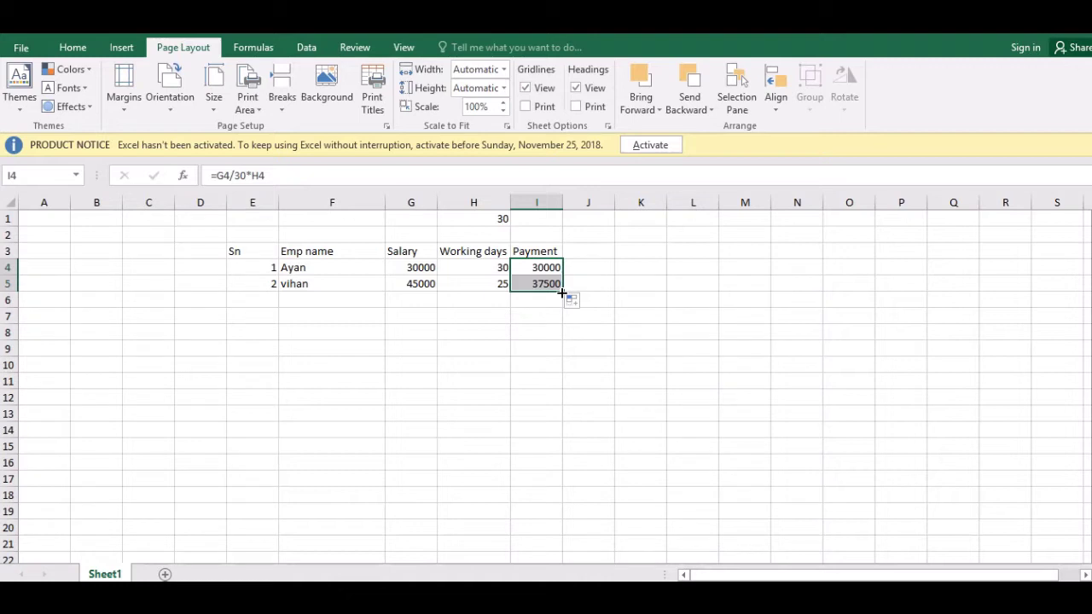
left_click(543, 269)
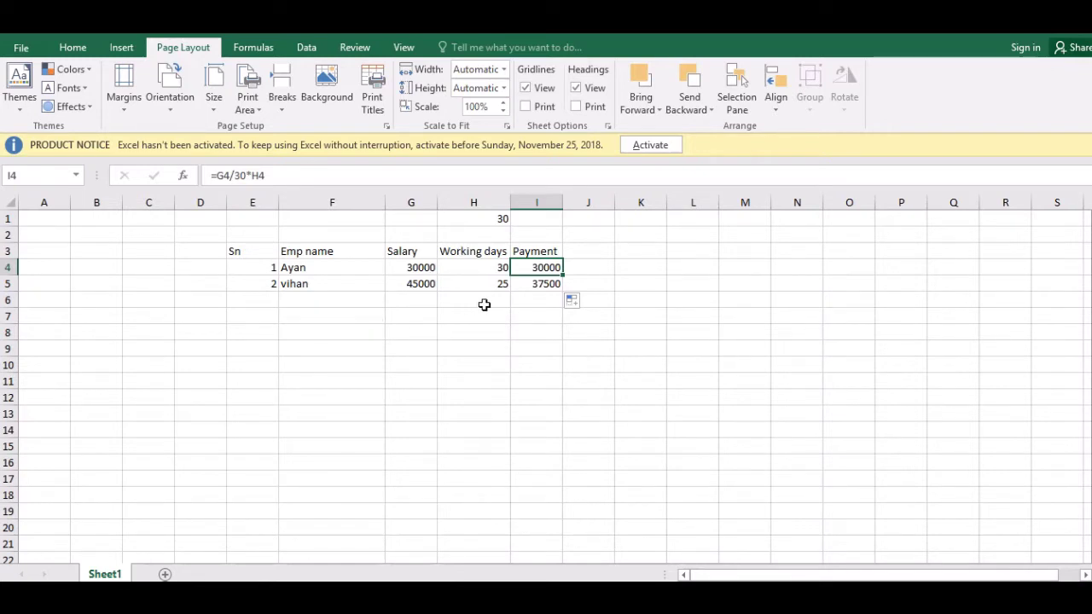
left_click(439, 299)
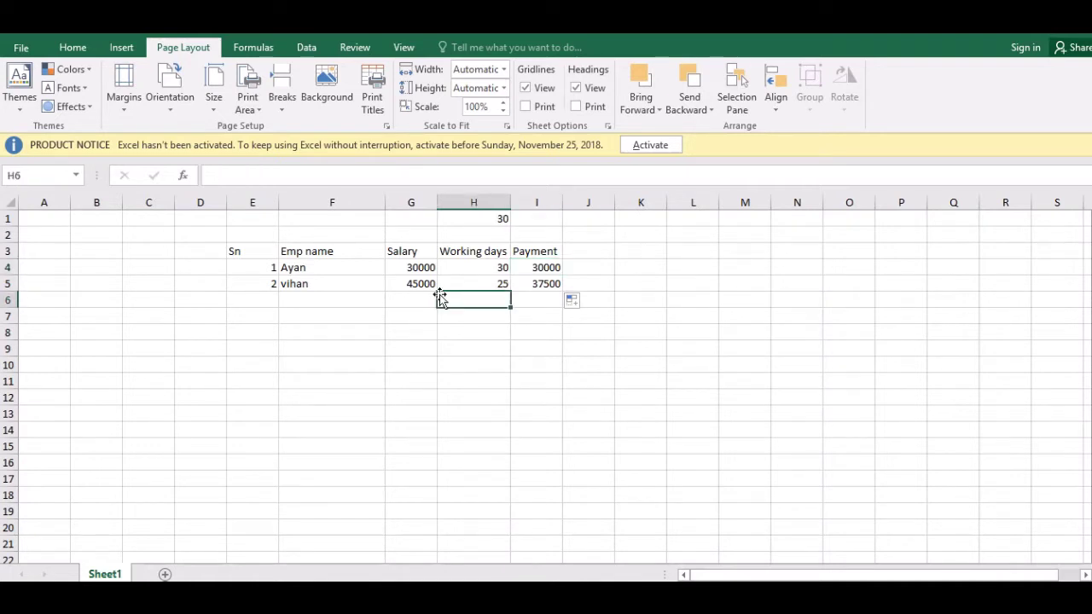
left_click(413, 284)
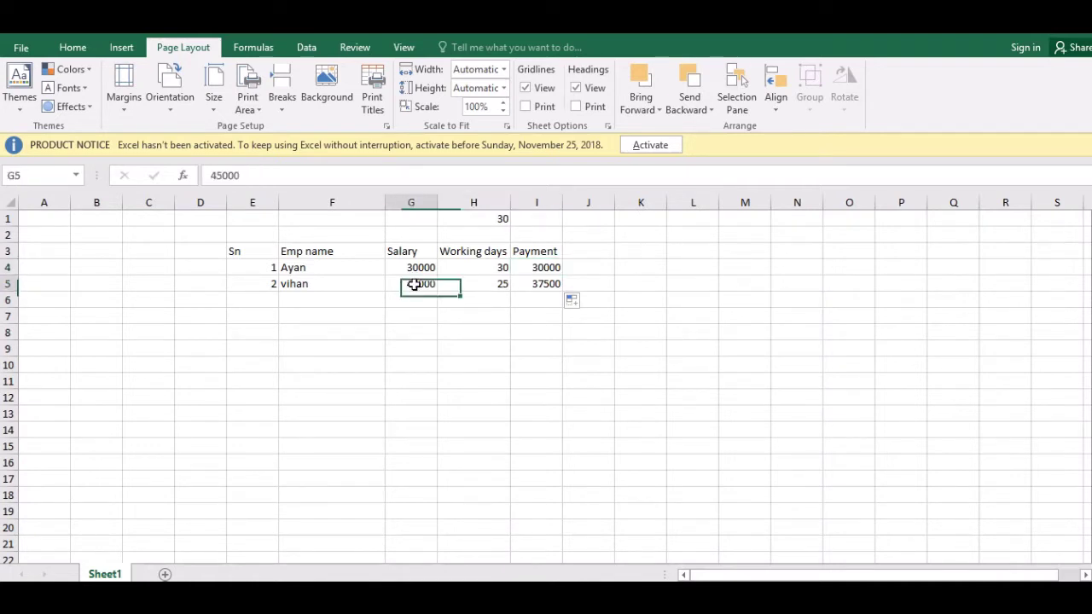
left_click(476, 284)
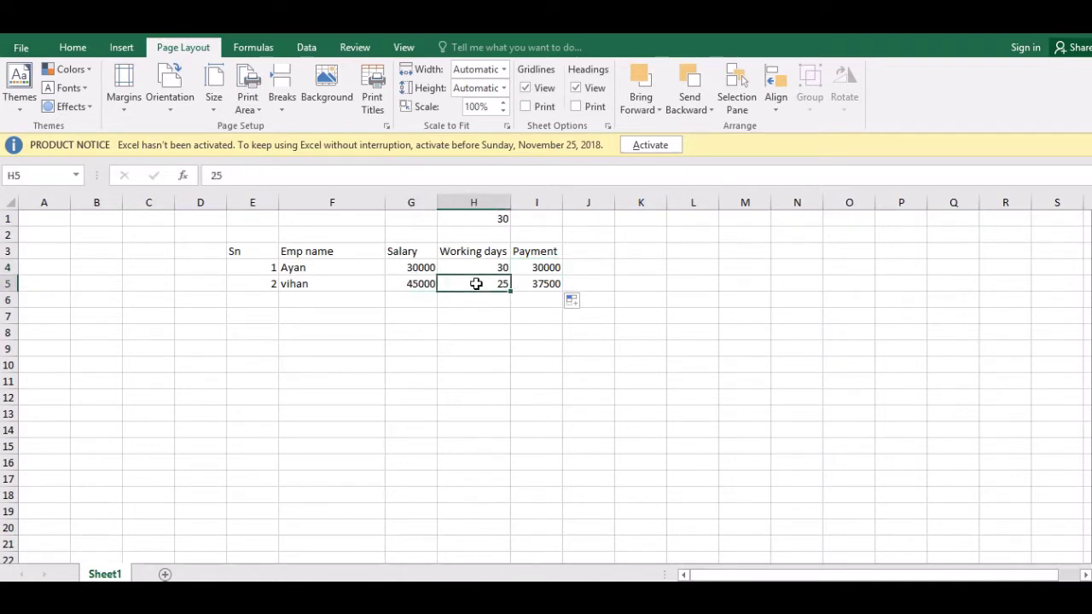
left_click(543, 283)
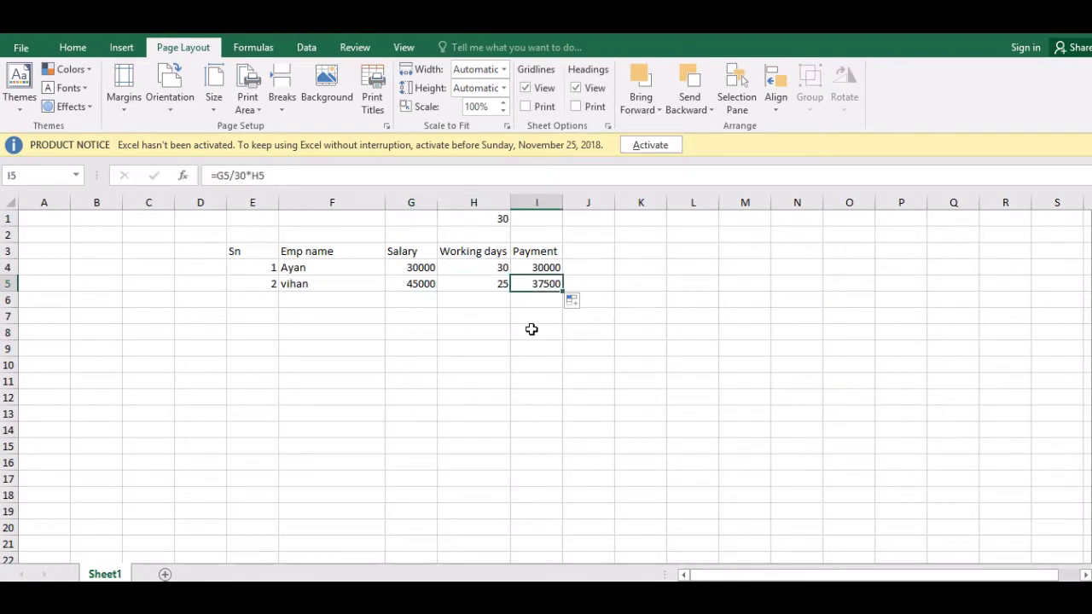
left_click(322, 303)
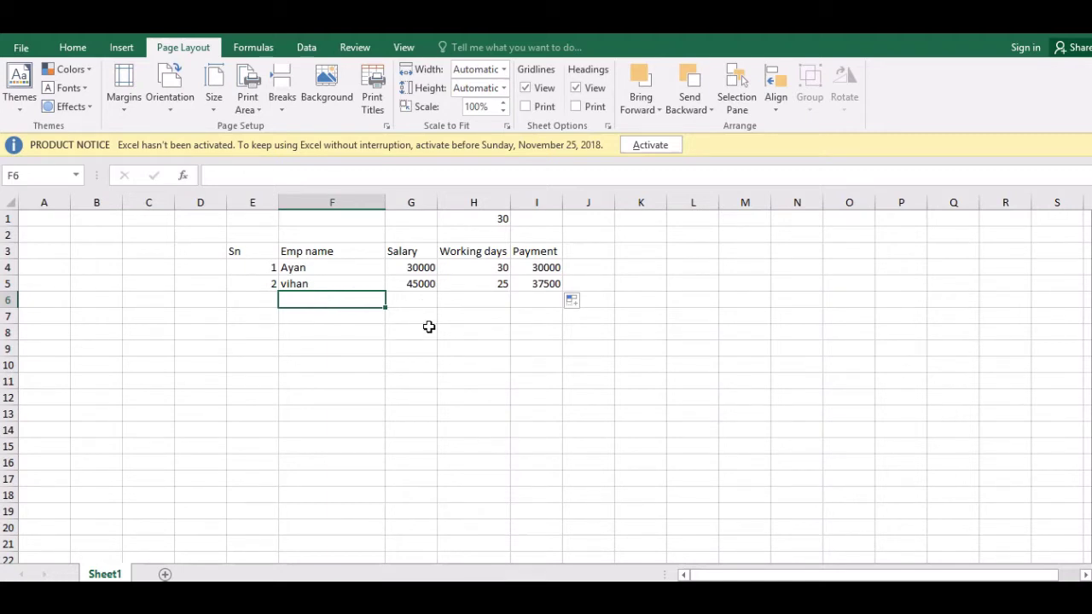
left_click(333, 345)
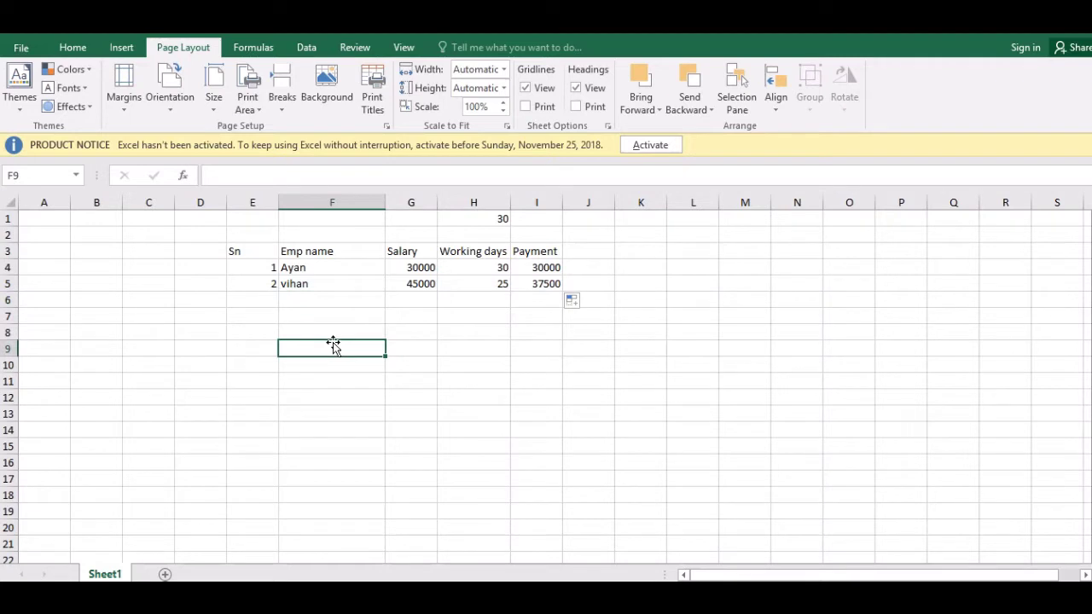
left_click(254, 253)
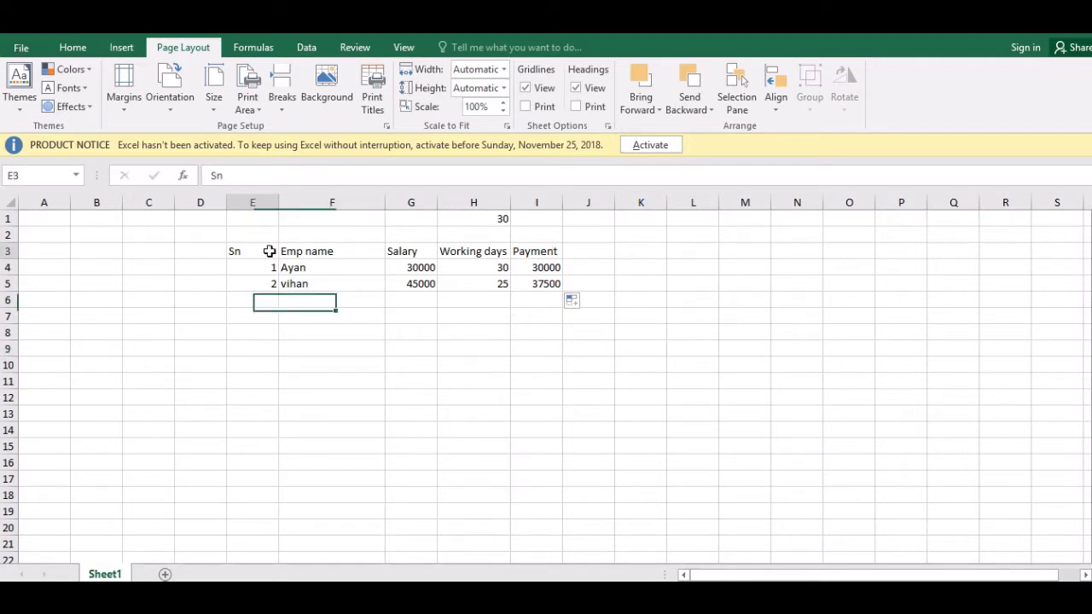
Undo the accidental one-column shift of the header row so the headings sit back in E3:I3.
left_click_drag(269, 251, 499, 38)
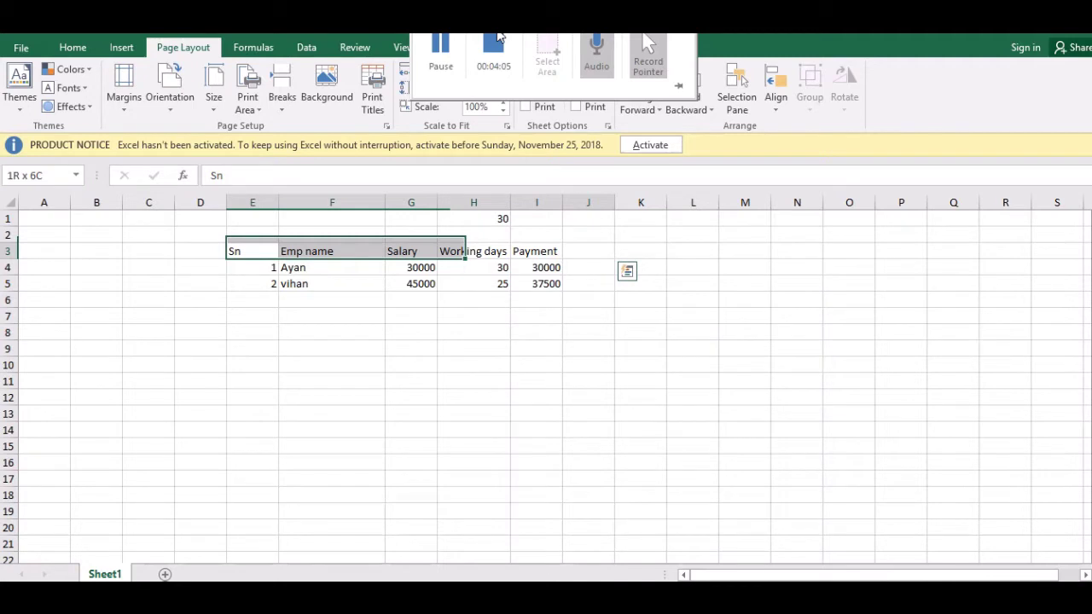
left_click_drag(499, 37, 177, 250)
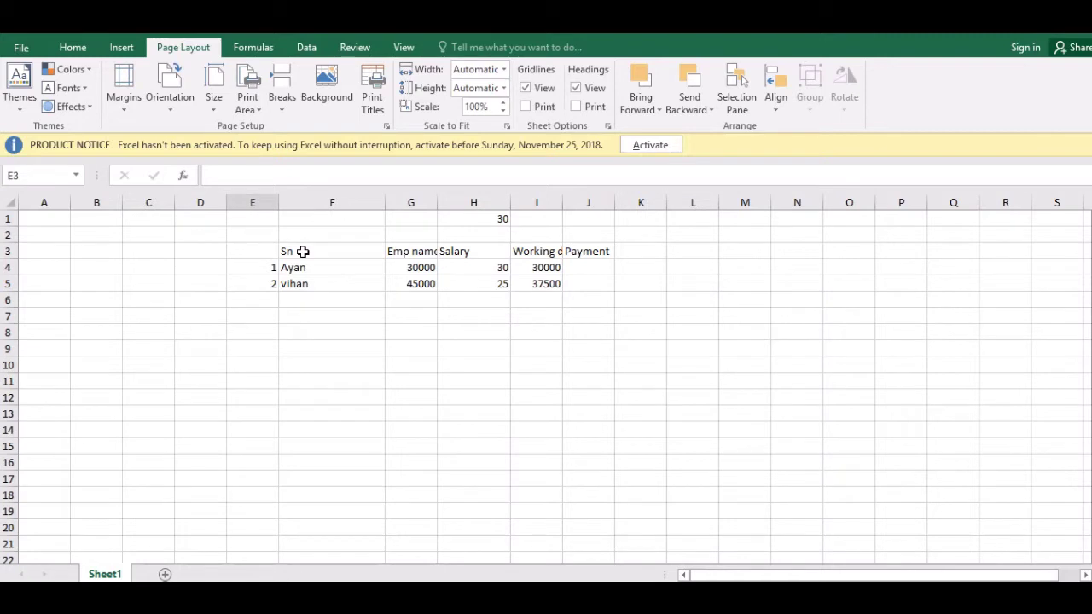
left_click(303, 252)
key("shift+Right")
key("shift+Right")
key("shift+Right")
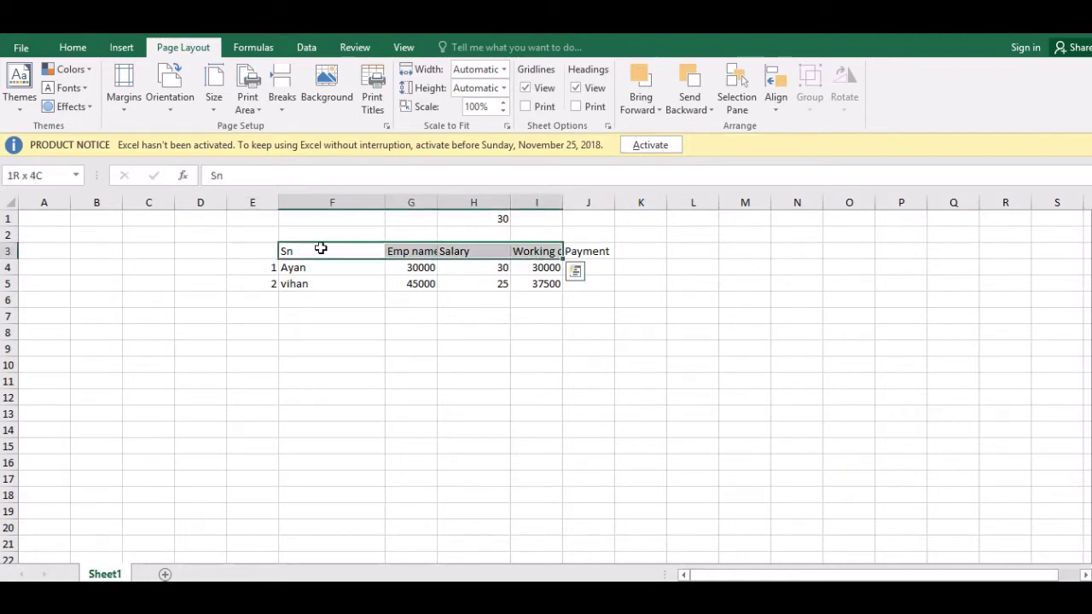
key("ctrl+z")
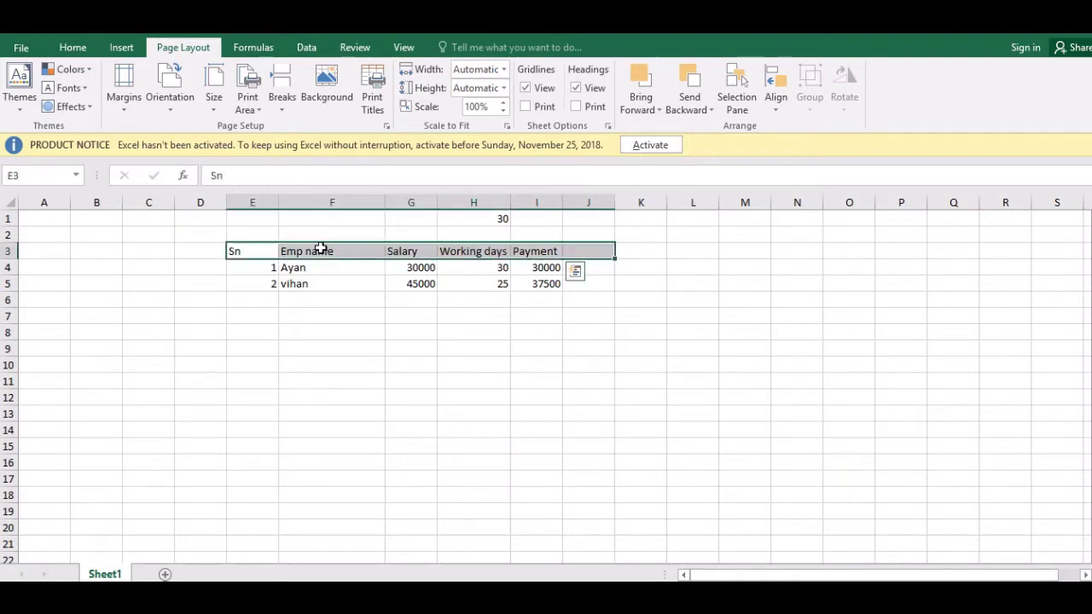
left_click(85, 49)
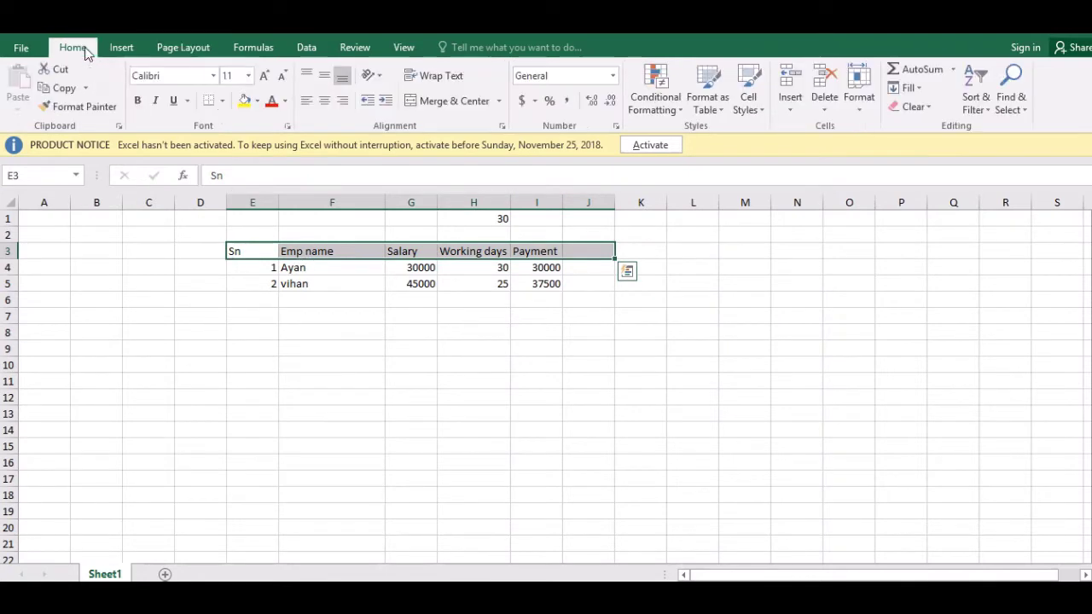
Give the header row the Heading 2 style and try the Input style on the data rows.
left_click(747, 109)
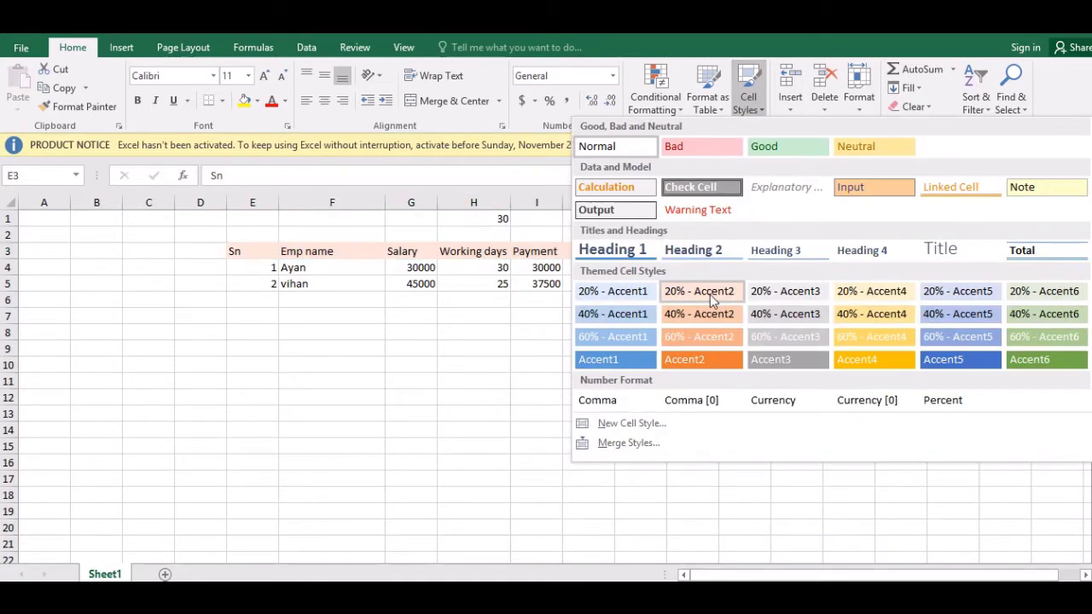
left_click(695, 251)
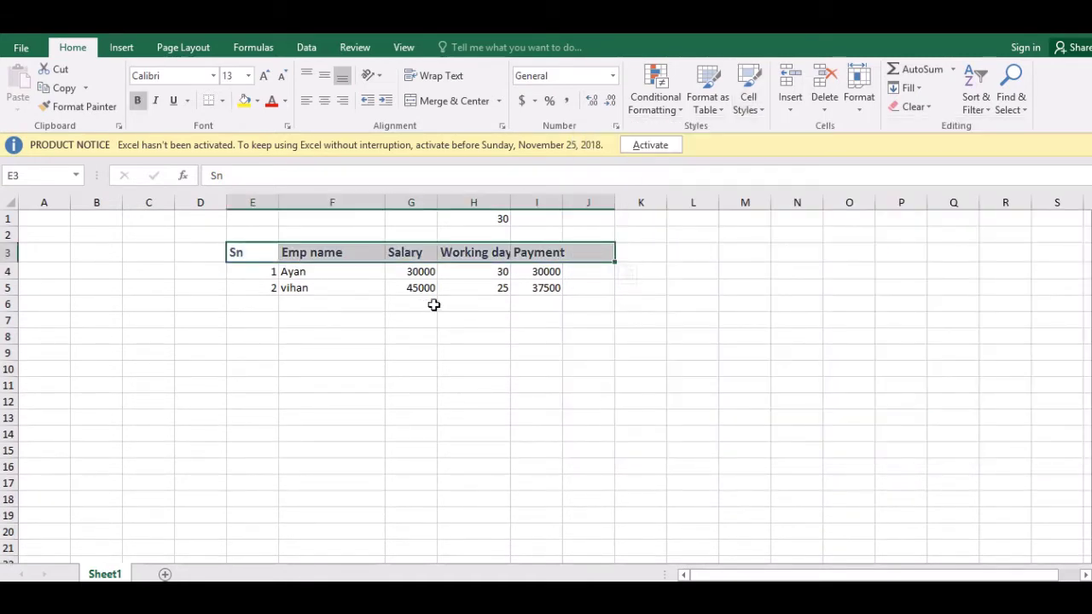
left_click_drag(243, 272, 546, 288)
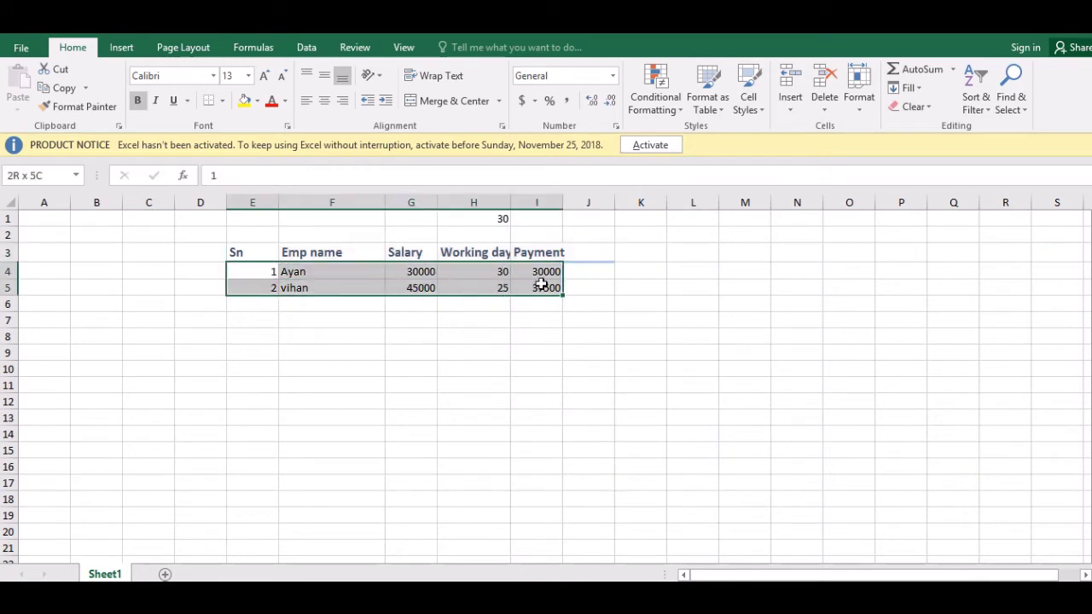
left_click(749, 109)
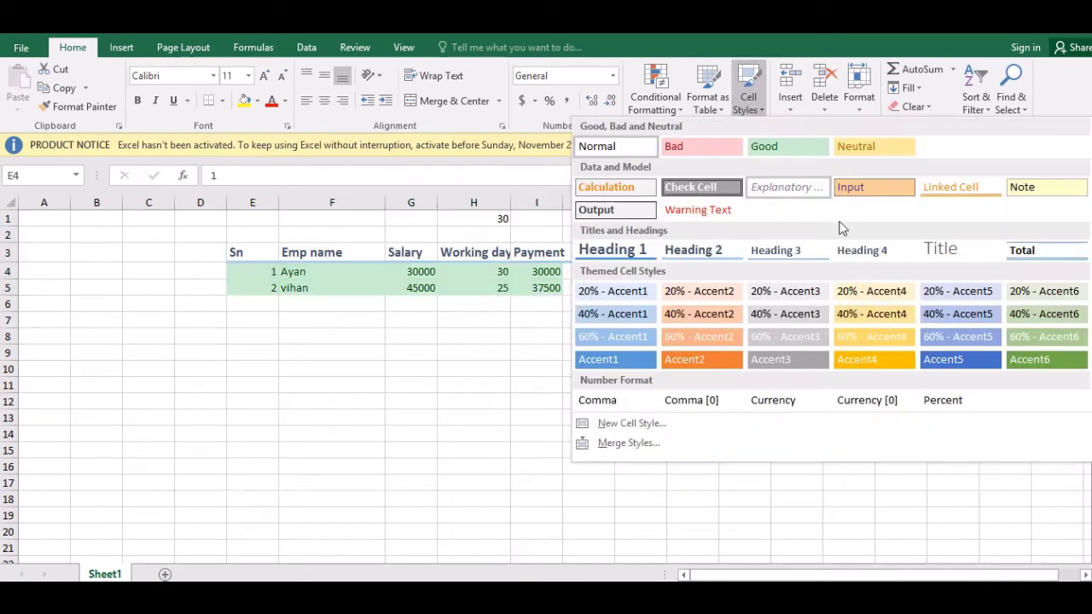
left_click(859, 189)
key("F2")
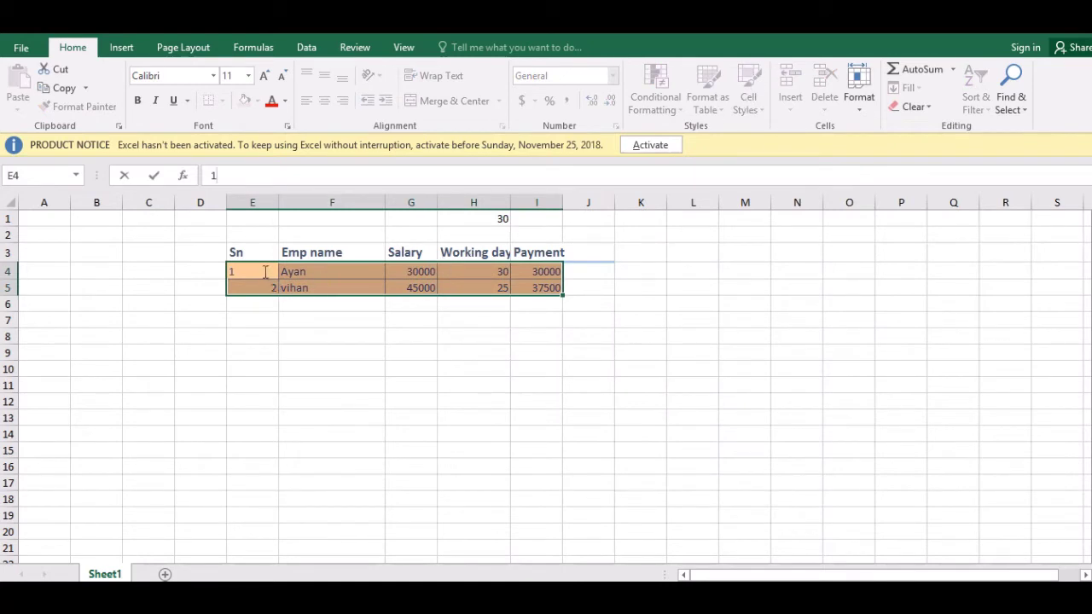
left_click(300, 331)
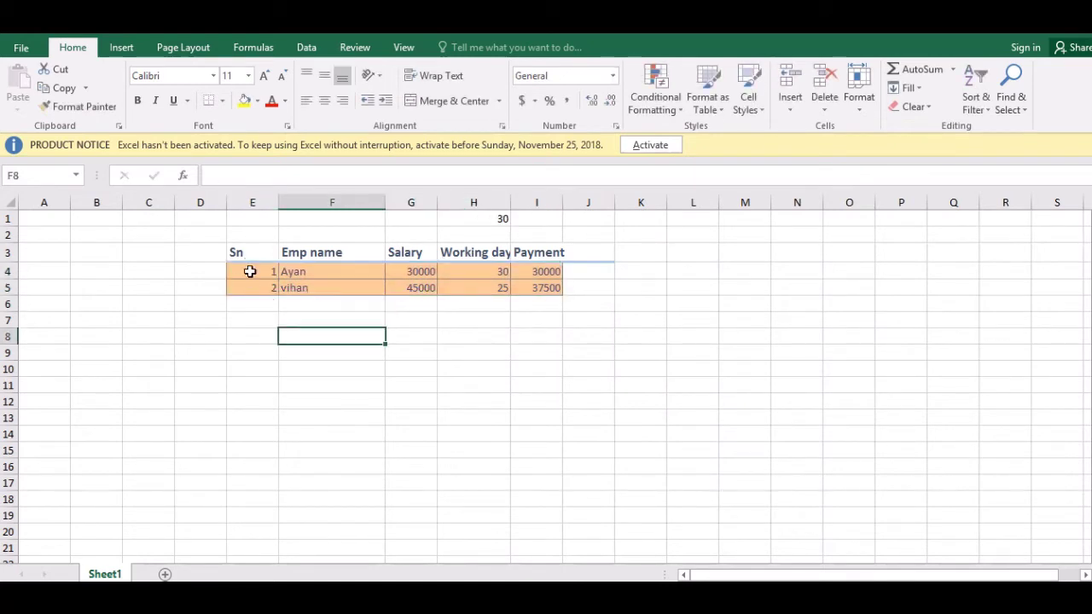
Restyle the employee rows E4:I5 with the 40% - Accent4 cell style.
mouse_move(248, 270)
left_mouse_down()
mouse_move(479, 307)
mouse_move(533, 287)
left_mouse_up()
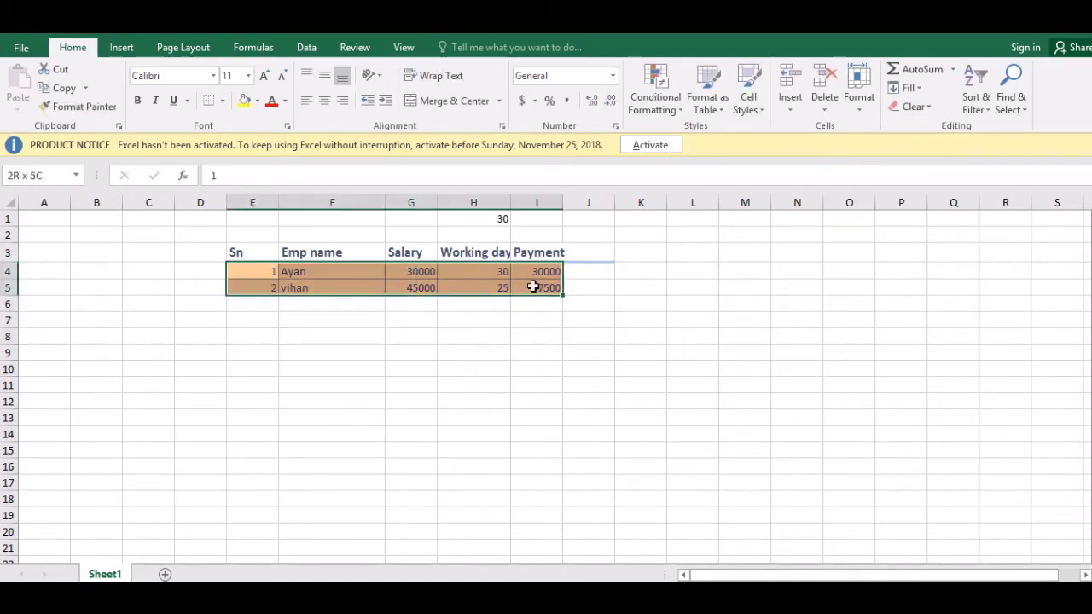
left_click(762, 86)
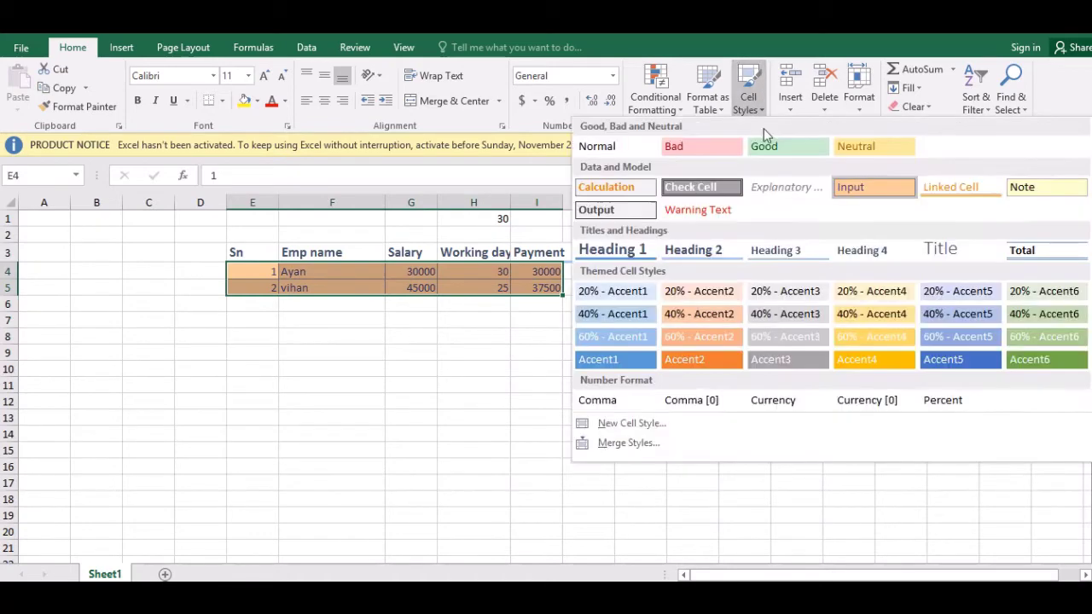
left_click(872, 315)
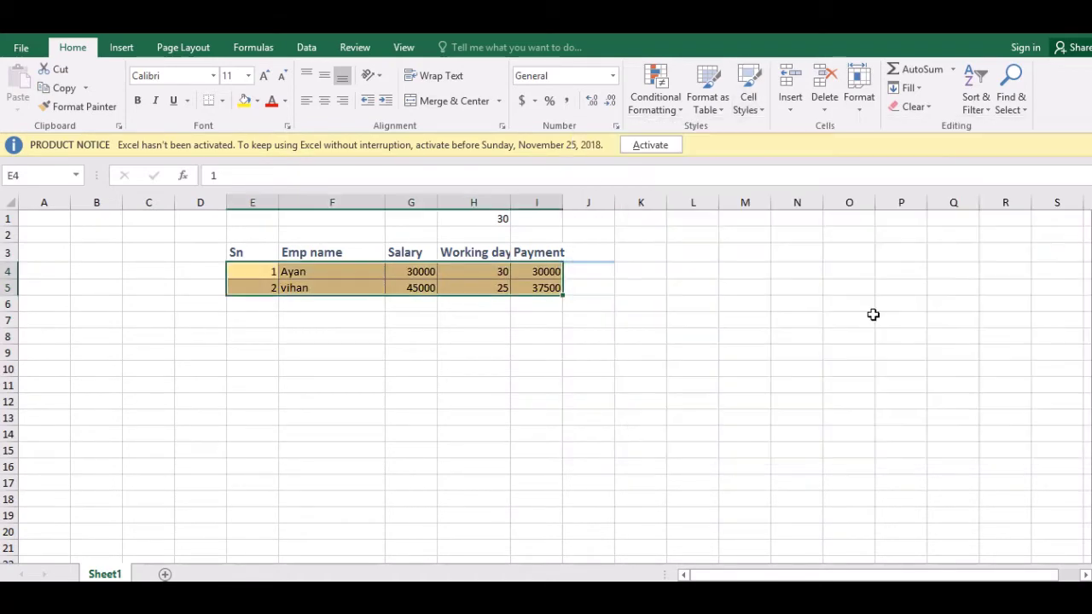
left_click(198, 50)
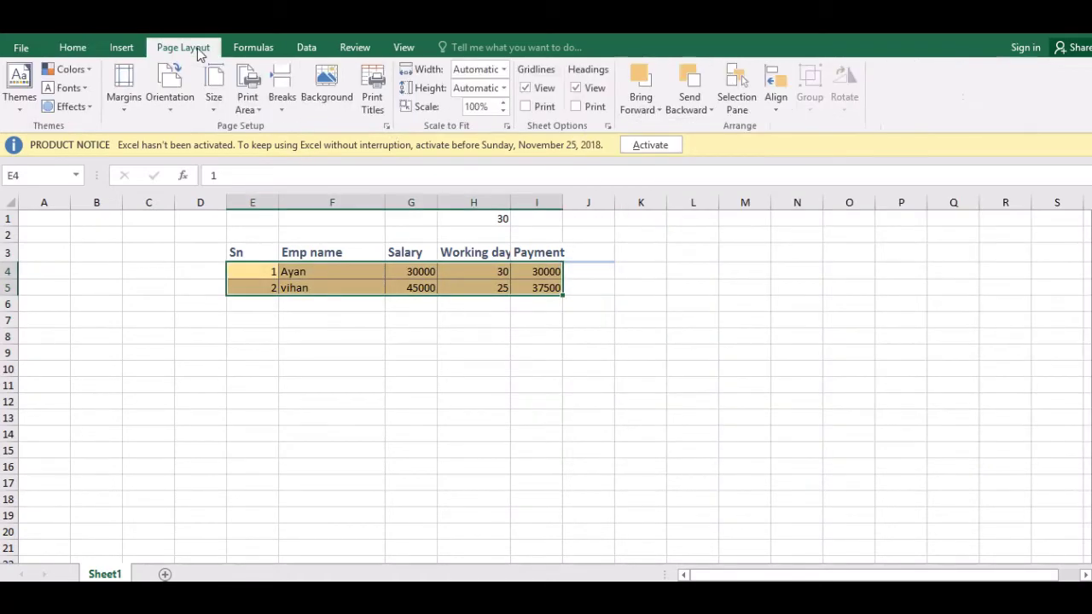
Insert a 2-D pie chart of E4:I5, move it below-right of the table, and style it with percentage labels.
left_click(21, 96)
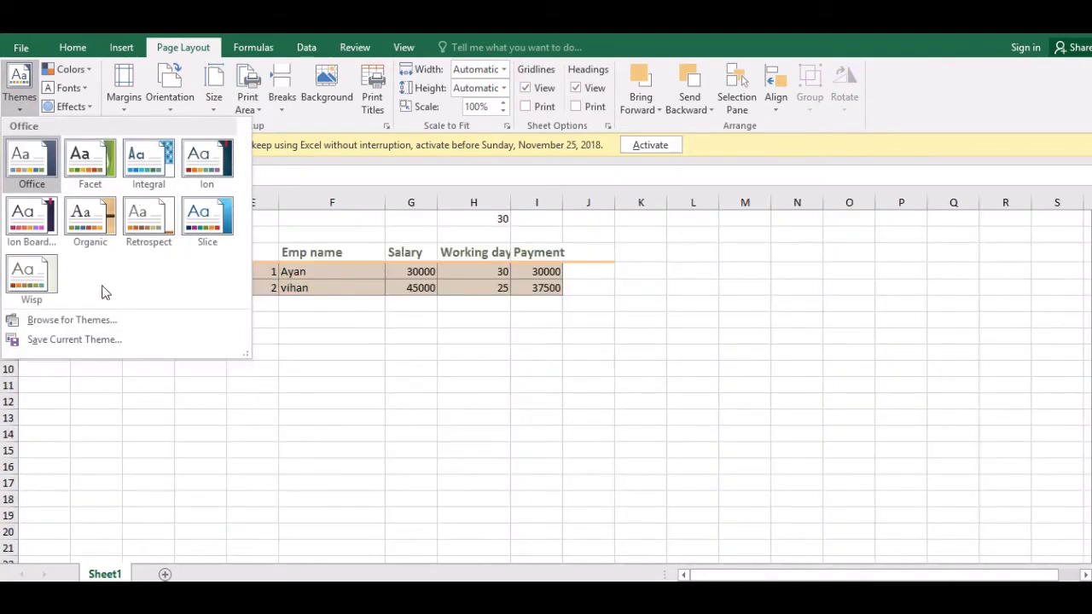
left_click(444, 356)
left_click(122, 52)
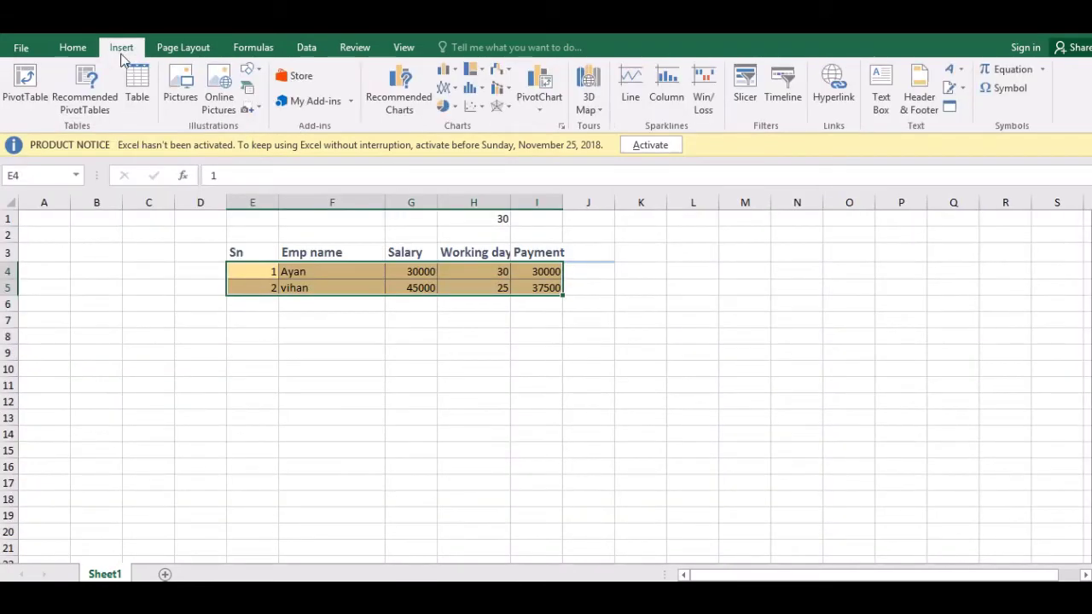
left_click(517, 368)
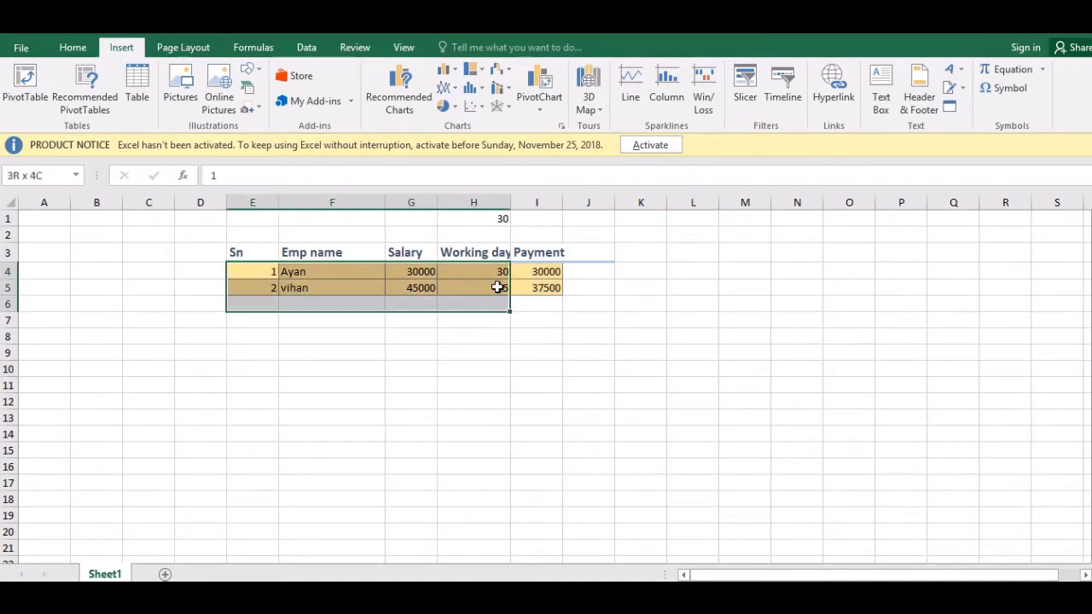
left_click_drag(266, 272, 538, 288)
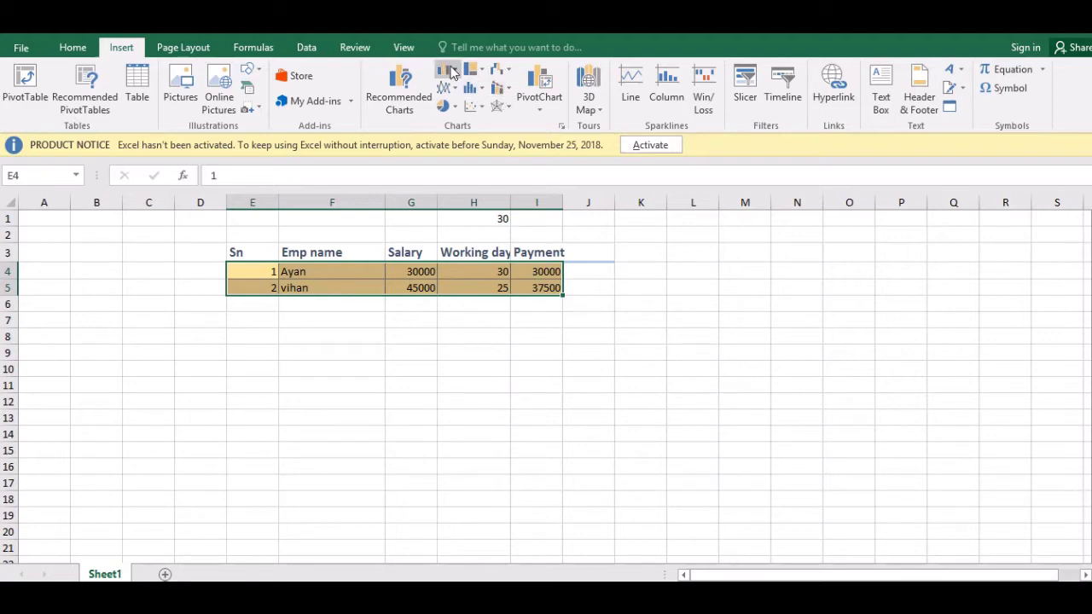
left_click(444, 105)
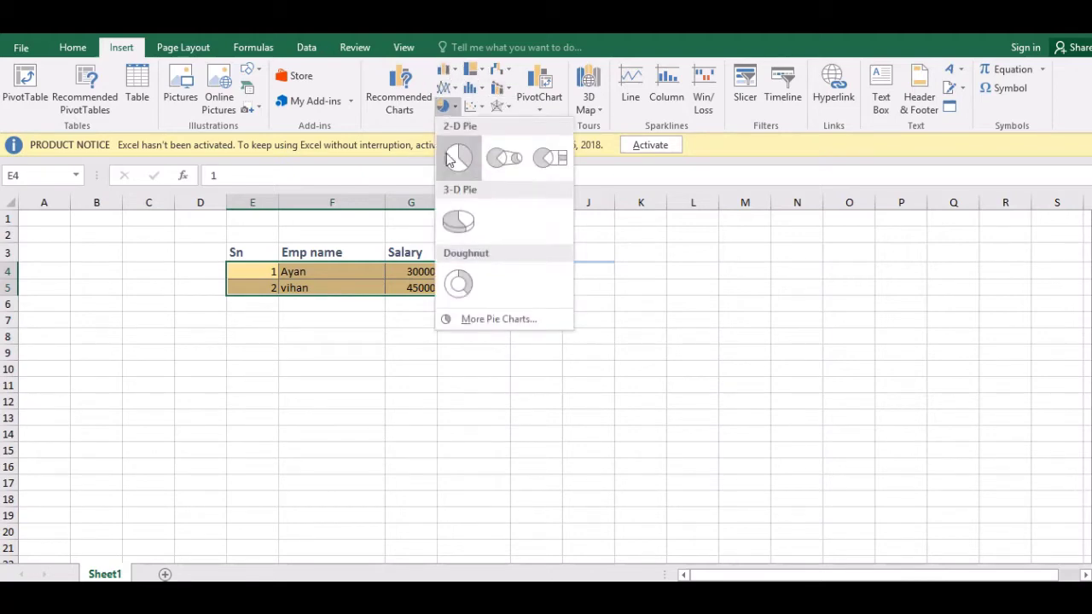
left_click(453, 159)
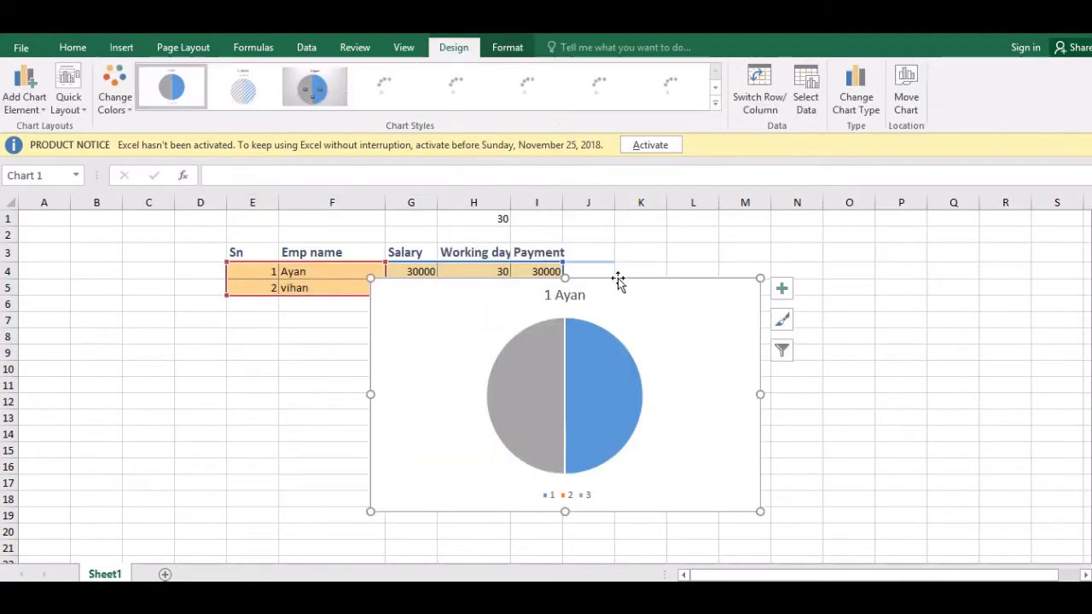
left_click_drag(618, 281, 726, 297)
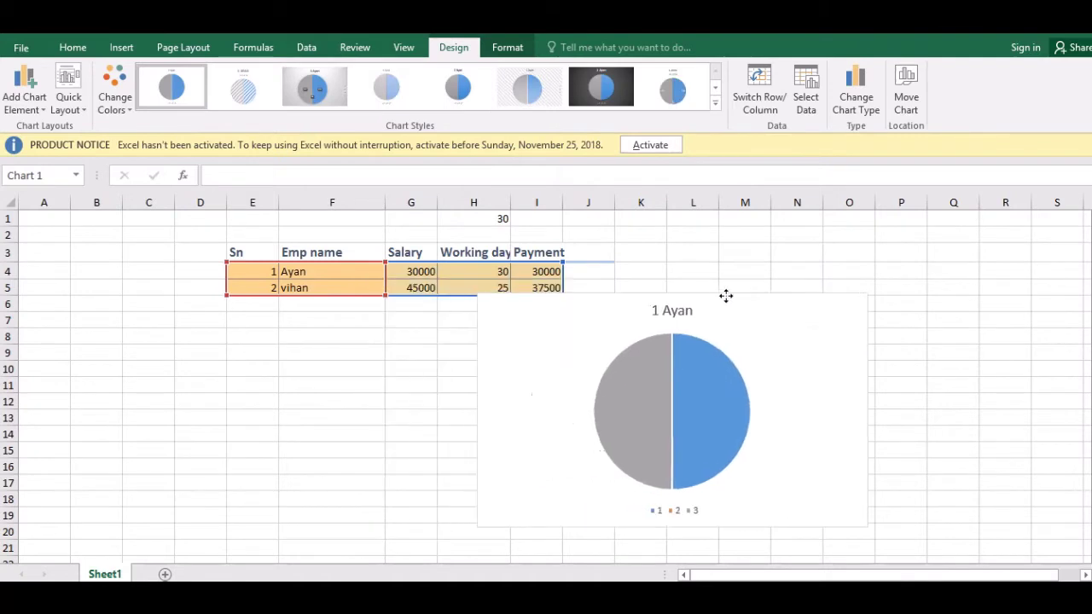
left_click(674, 85)
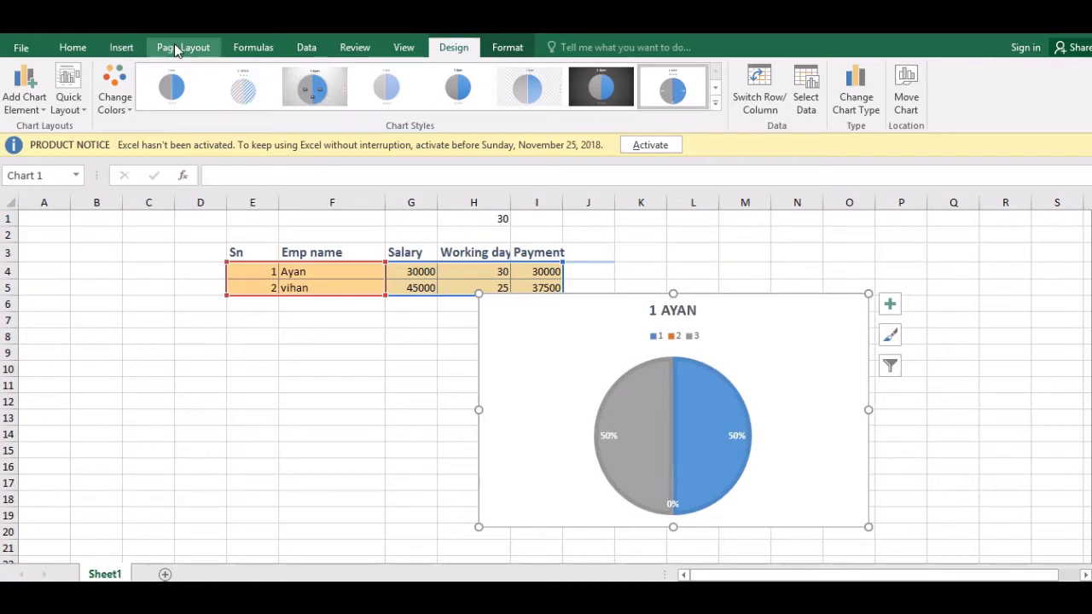
Browse the Home and Insert ribbons and the Page Layout themes, ending with the themes list open.
left_click(176, 47)
left_click(14, 96)
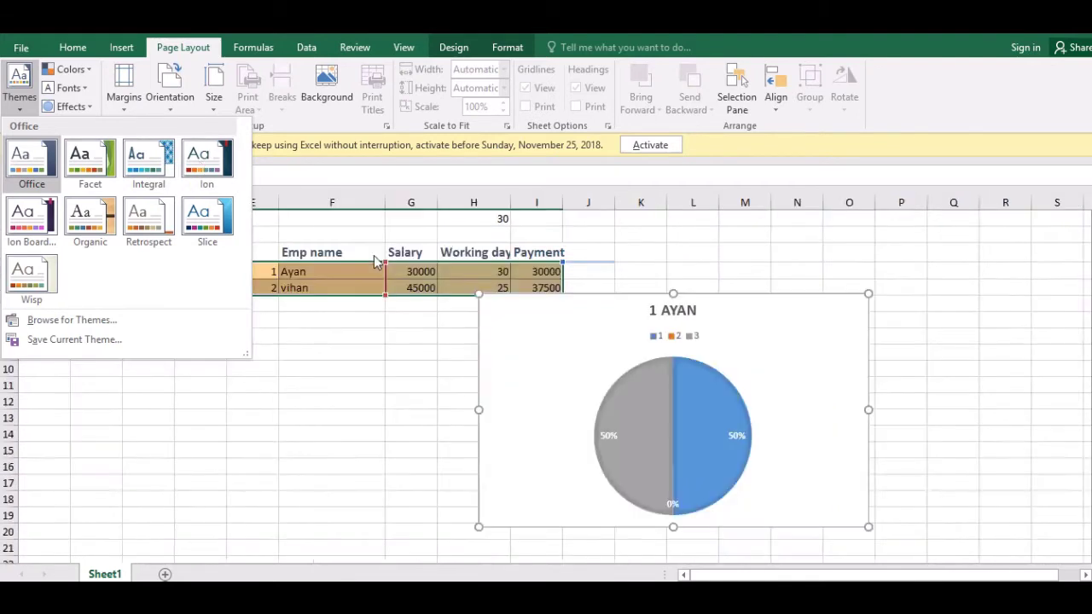
left_click(326, 214)
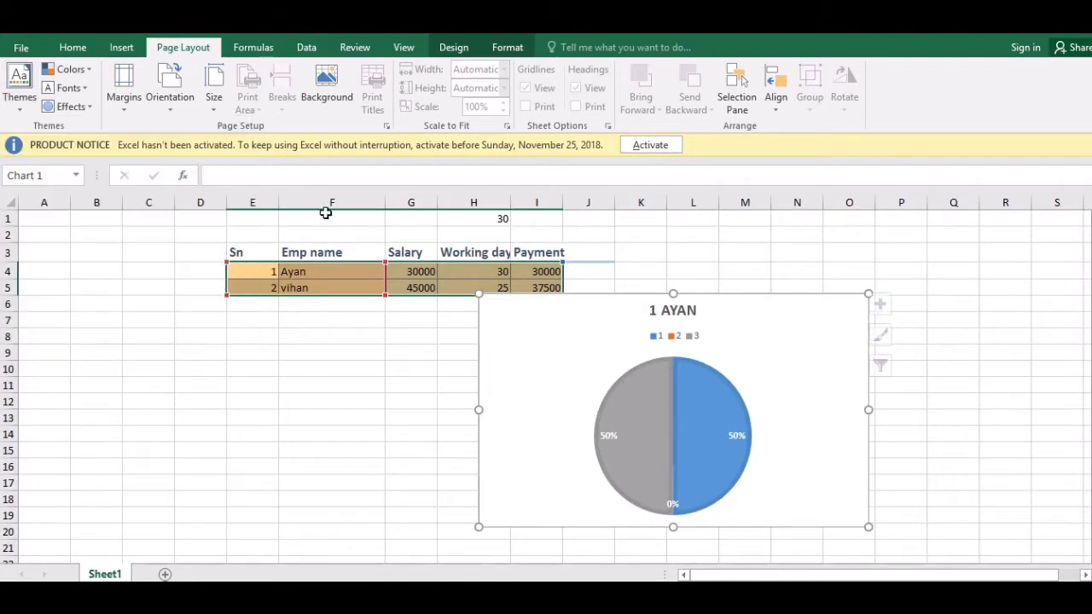
left_click(73, 47)
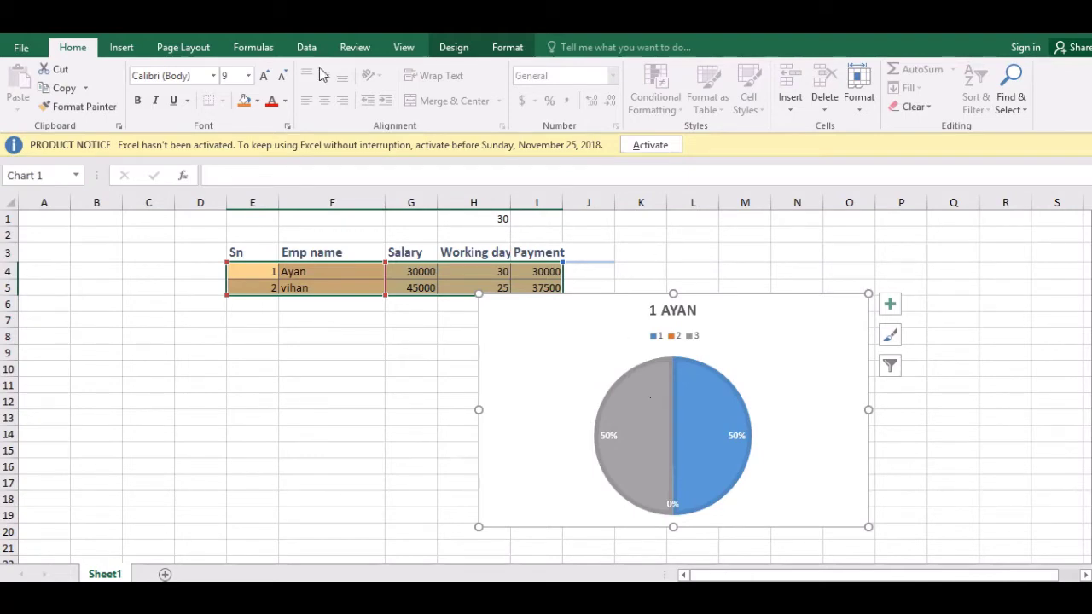
left_click(122, 49)
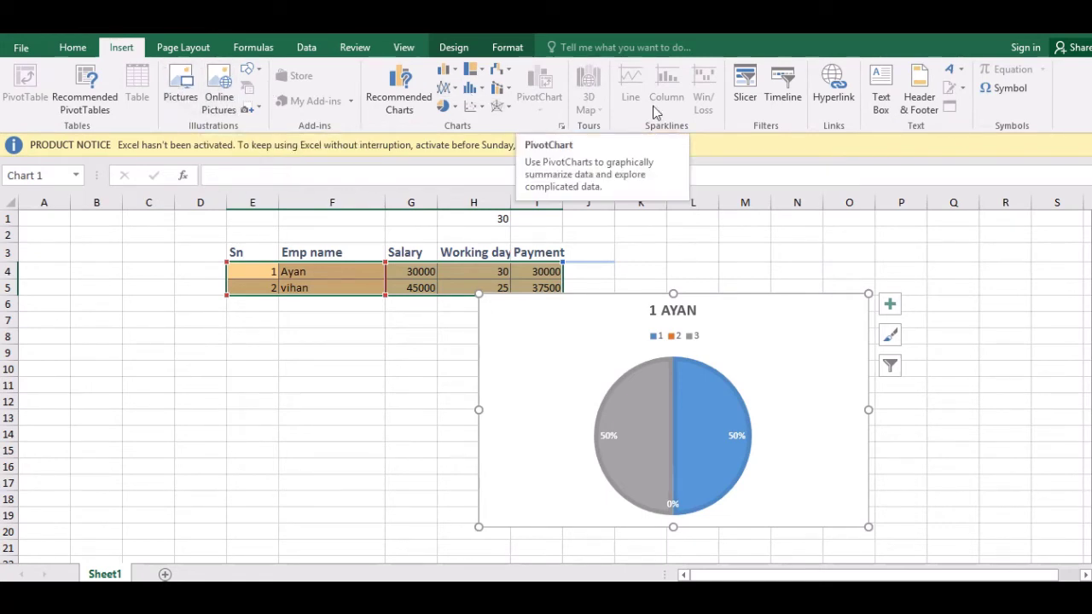
left_click(185, 48)
left_click(22, 101)
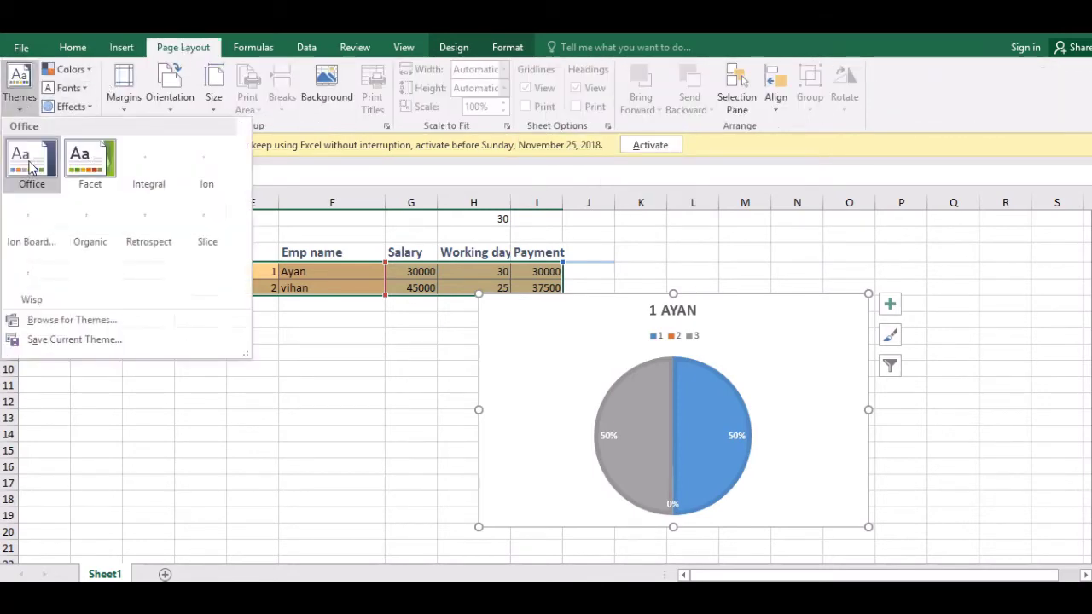
Apply the Organic theme, keep the colour scheme unchanged, and select the pie chart showing 55% and 45%.
left_click(98, 228)
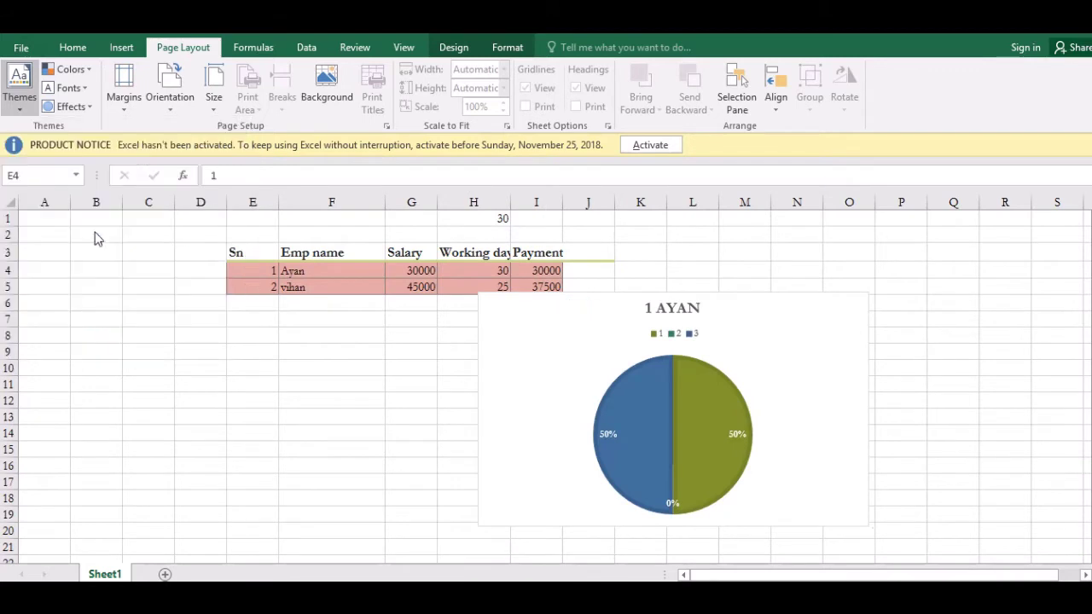
left_click(68, 69)
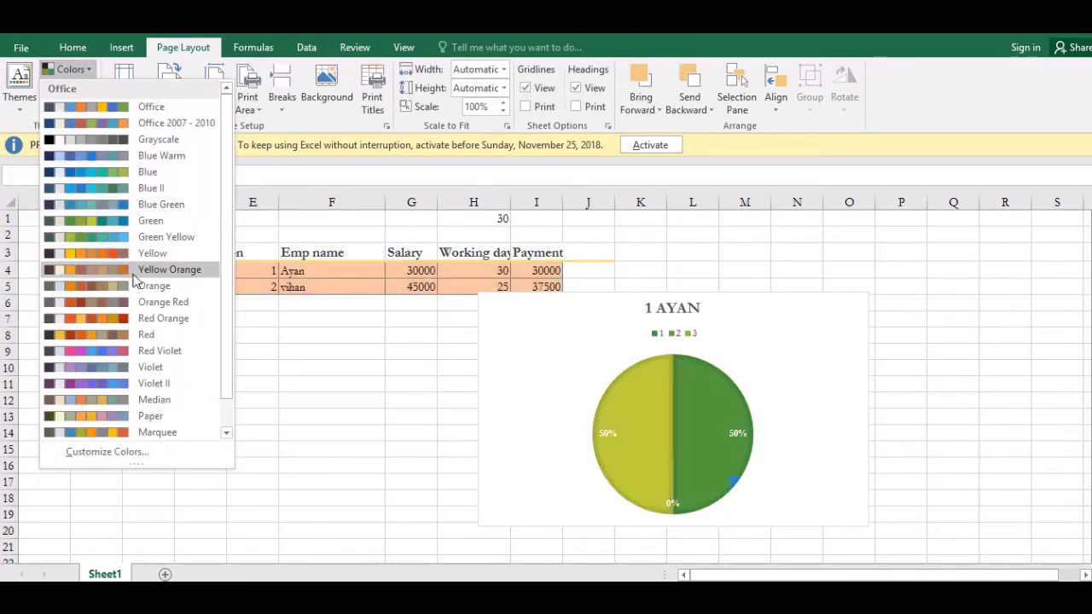
left_click(394, 243)
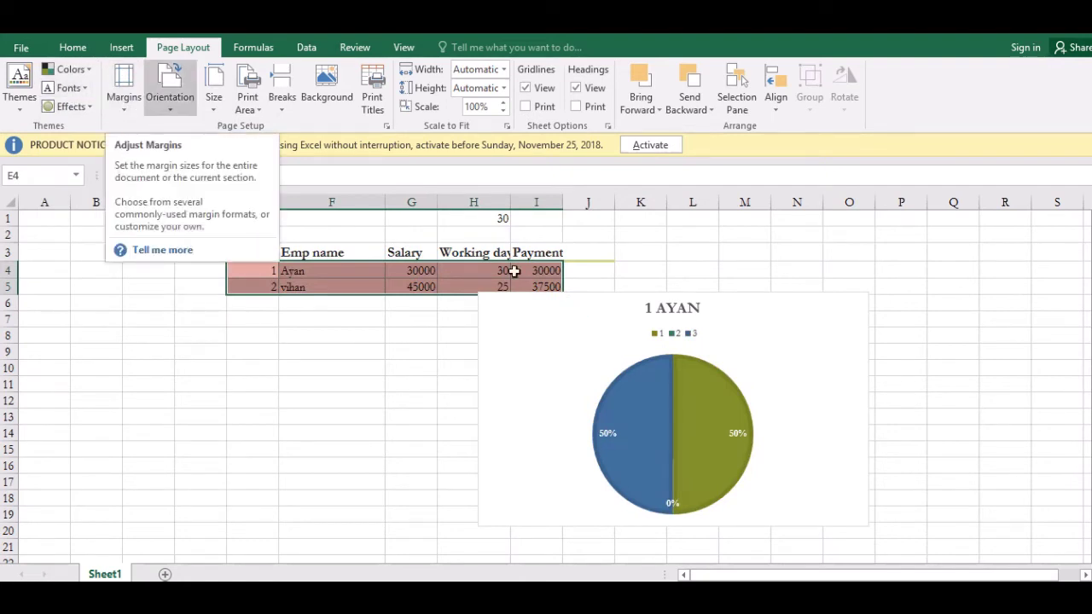
left_click(690, 364)
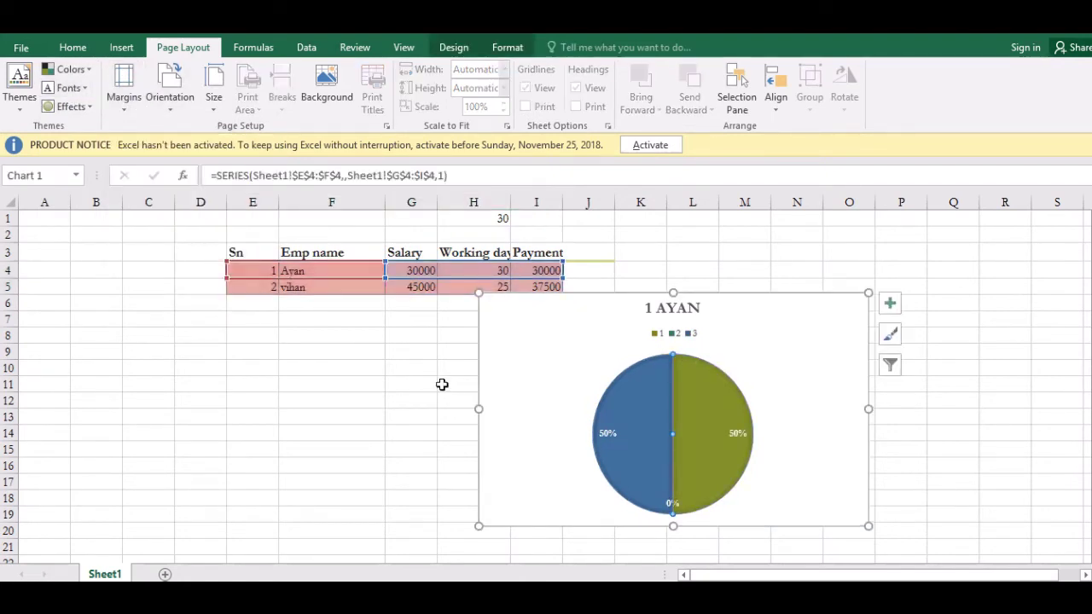
key("Escape")
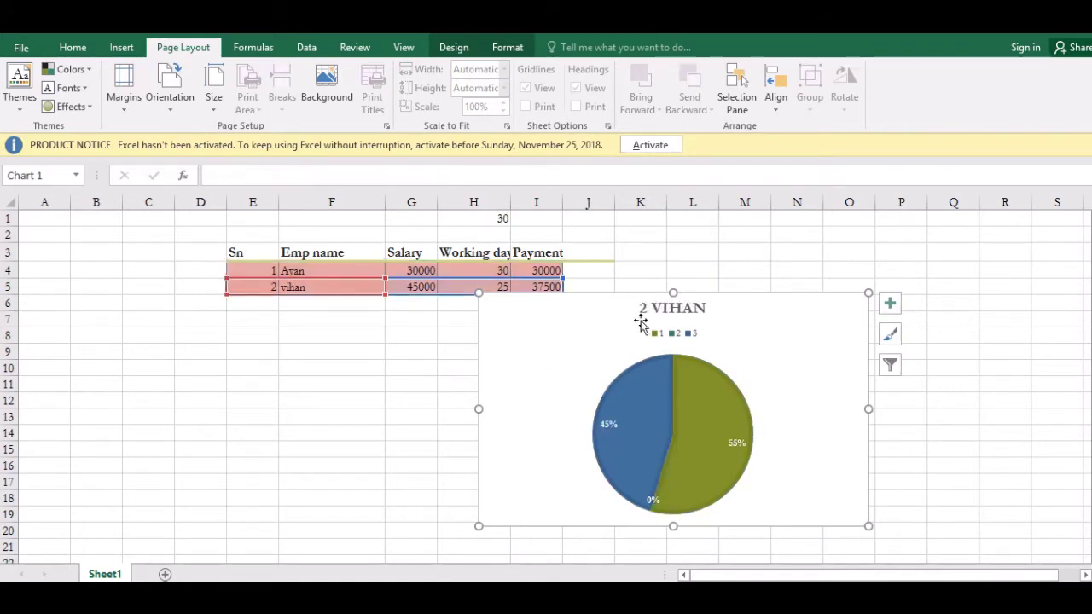
Delete the pie chart and check the sheet in print preview.
key("Delete")
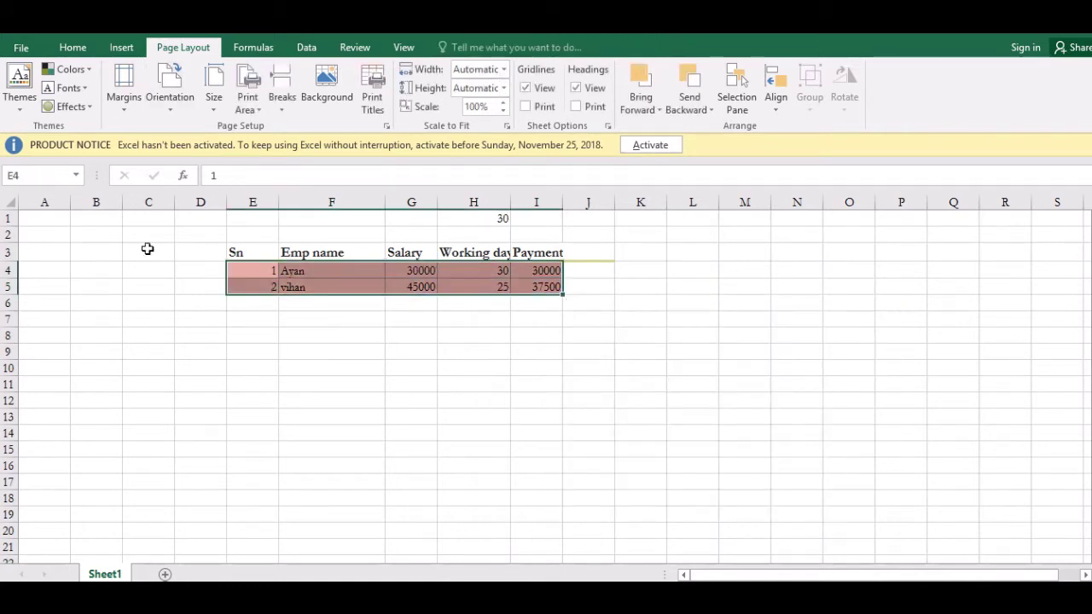
left_click(147, 248)
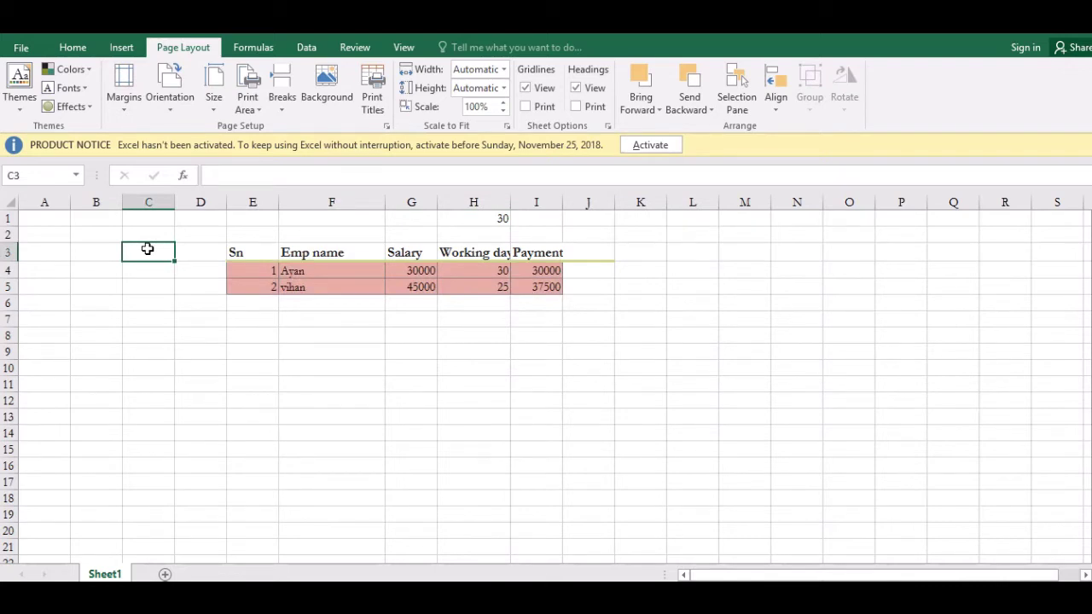
key("ctrl+p")
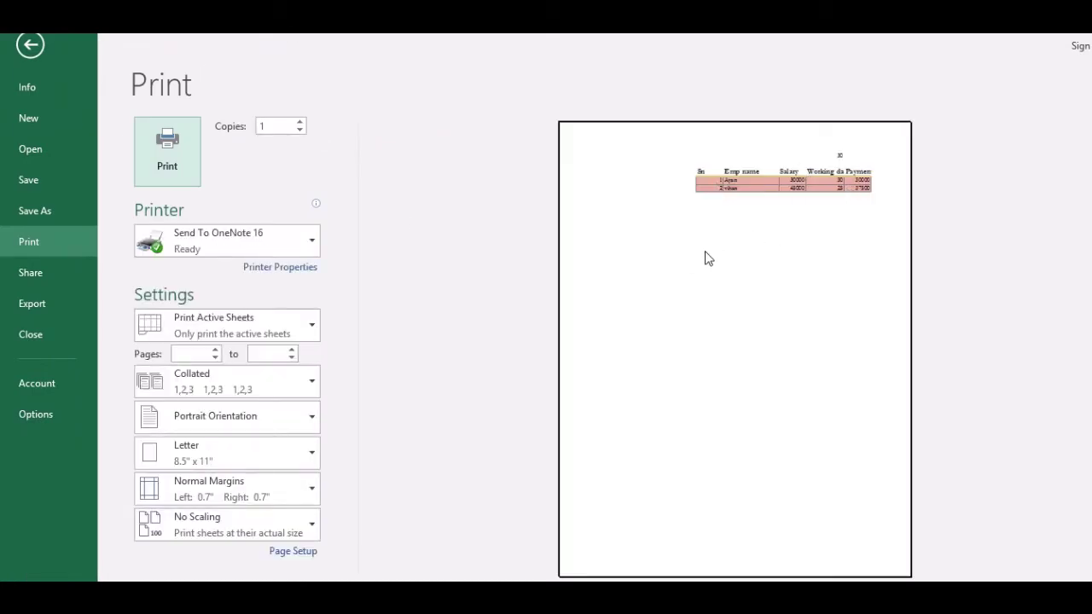
left_click(785, 339)
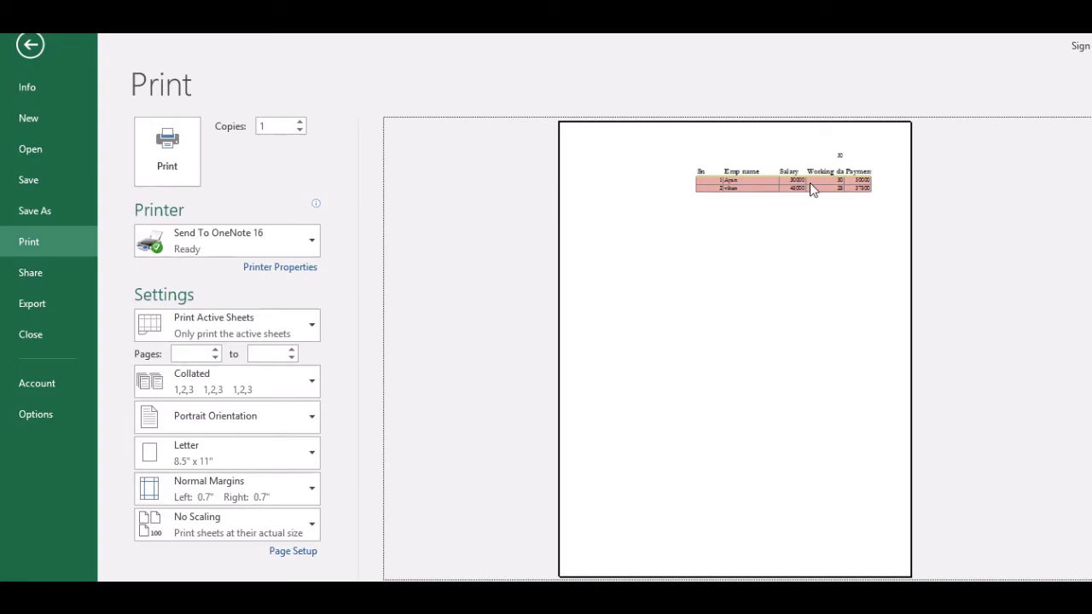
key("Escape")
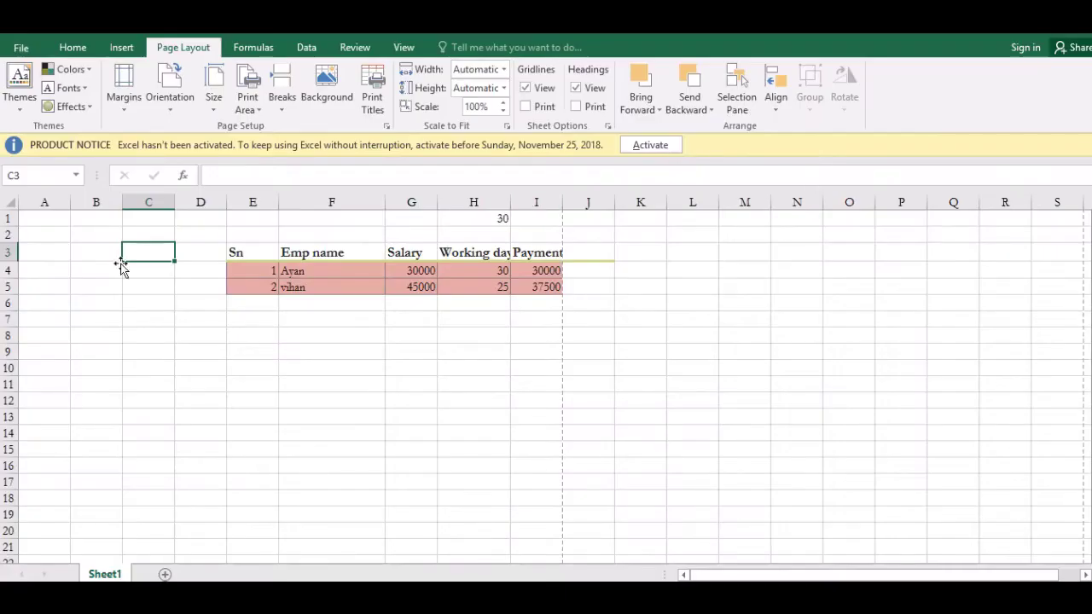
Widen column I slightly so the Payment column fits the printed page.
left_click(186, 284)
left_click(203, 266)
left_click(213, 256)
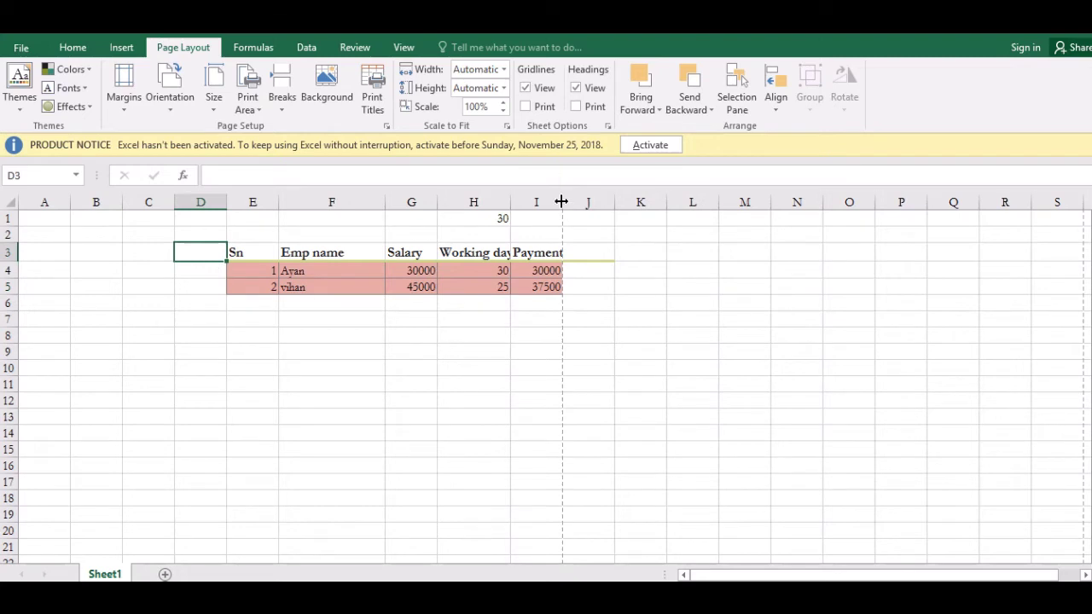
left_click_drag(561, 201, 566, 201)
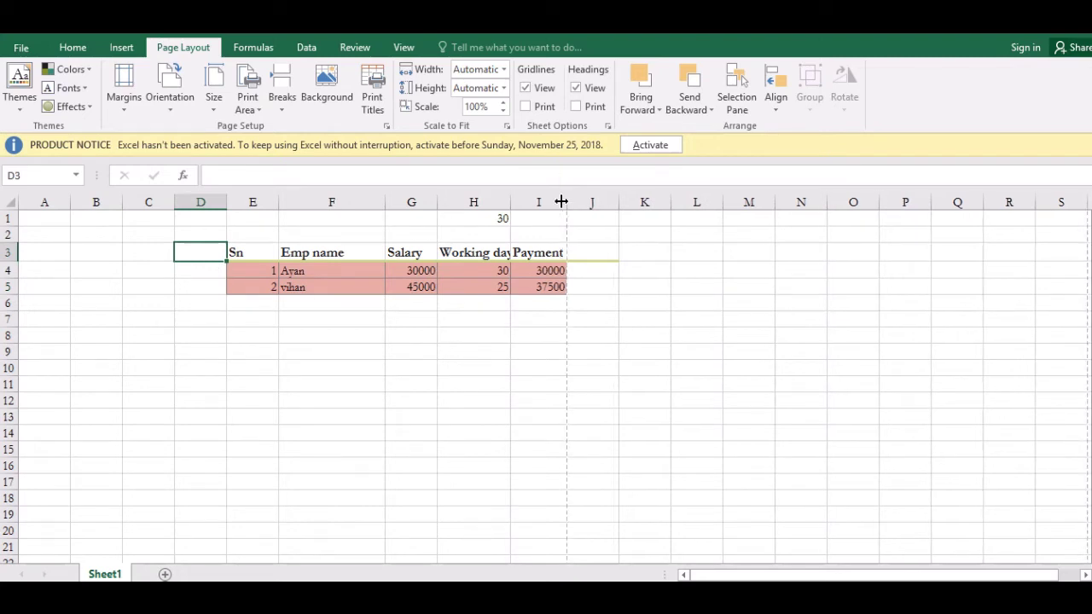
Check the margin presets without changing them, then preview the payment table's printed page.
left_click(125, 98)
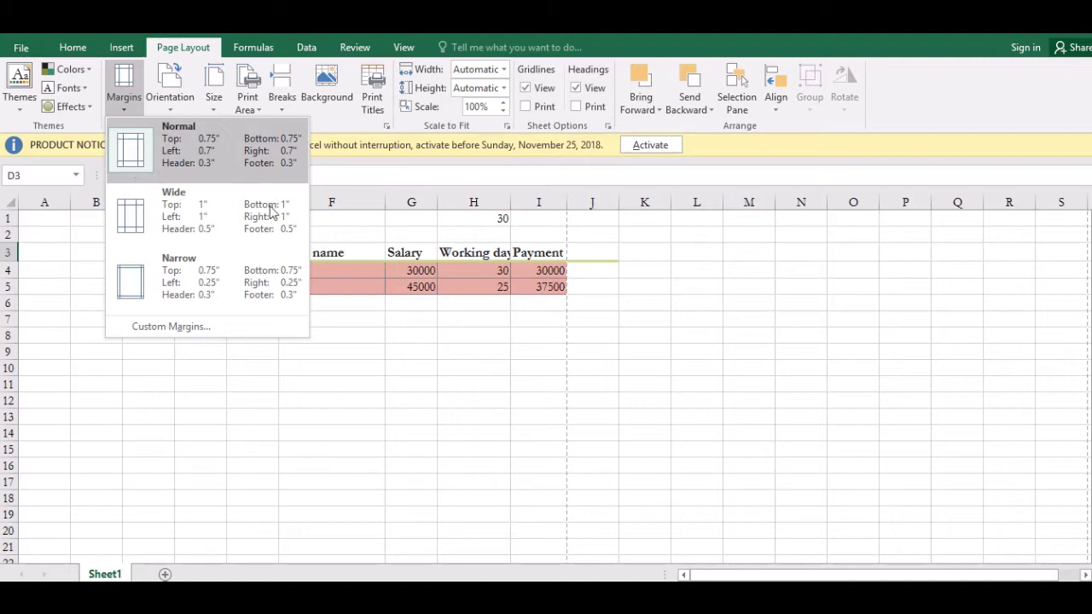
left_click(418, 252)
left_click(418, 252)
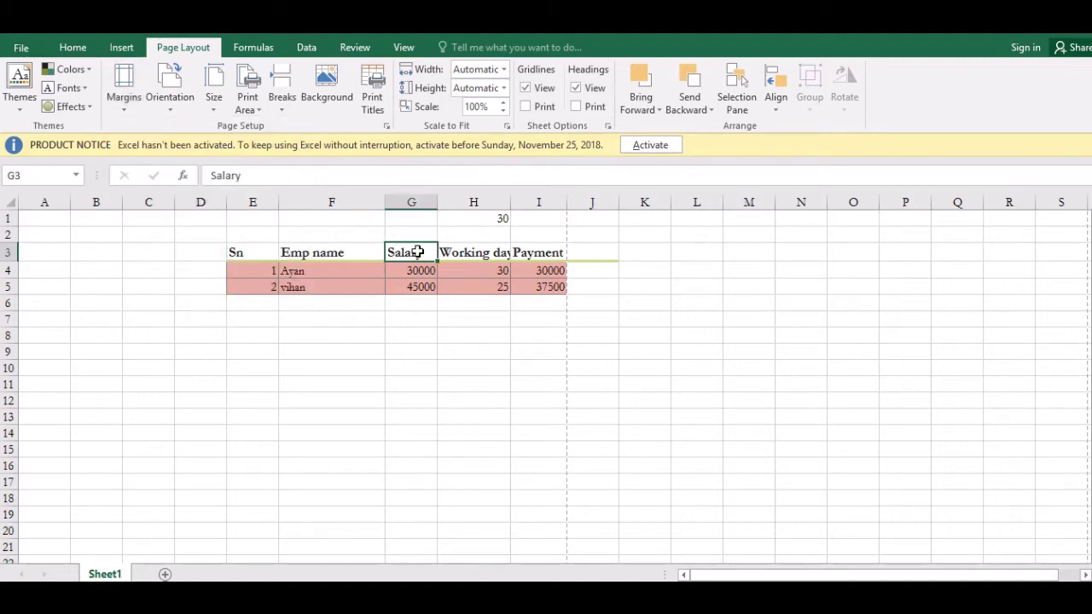
key("ctrl+p")
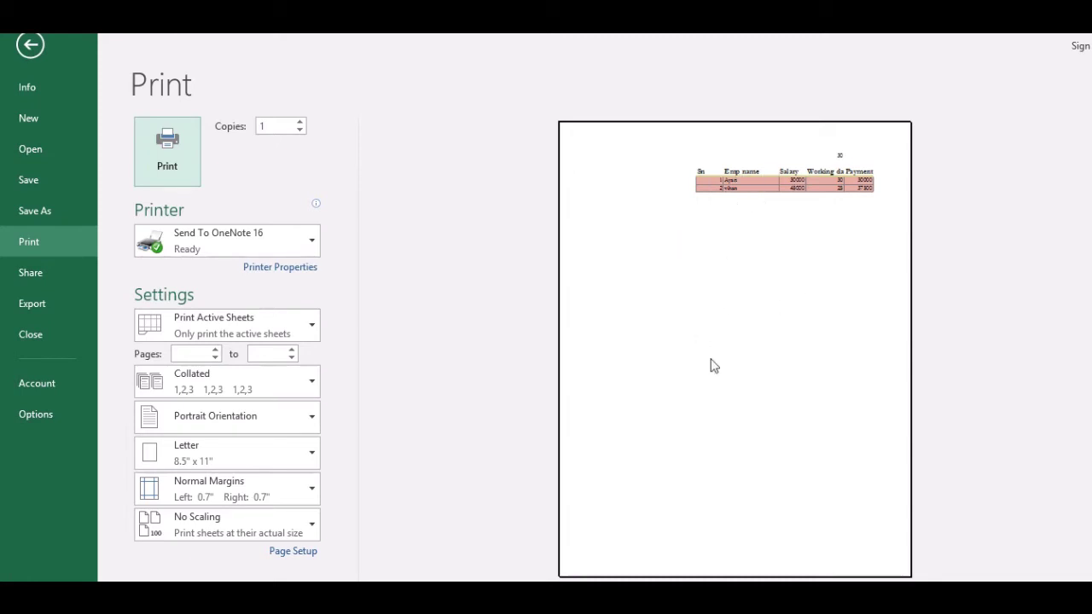
key("Escape")
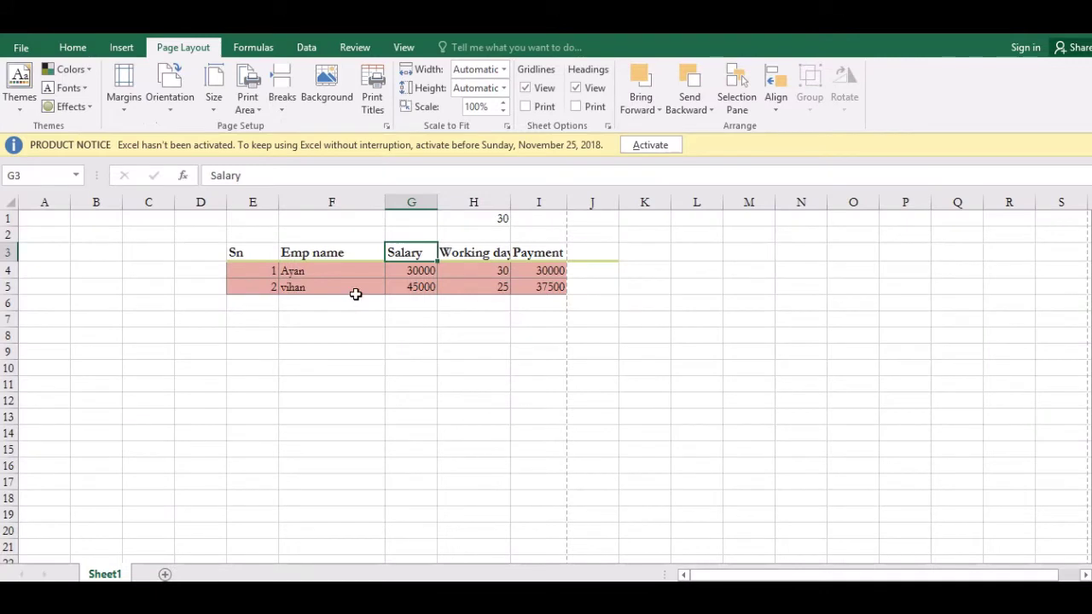
left_click(356, 290)
left_click(237, 253)
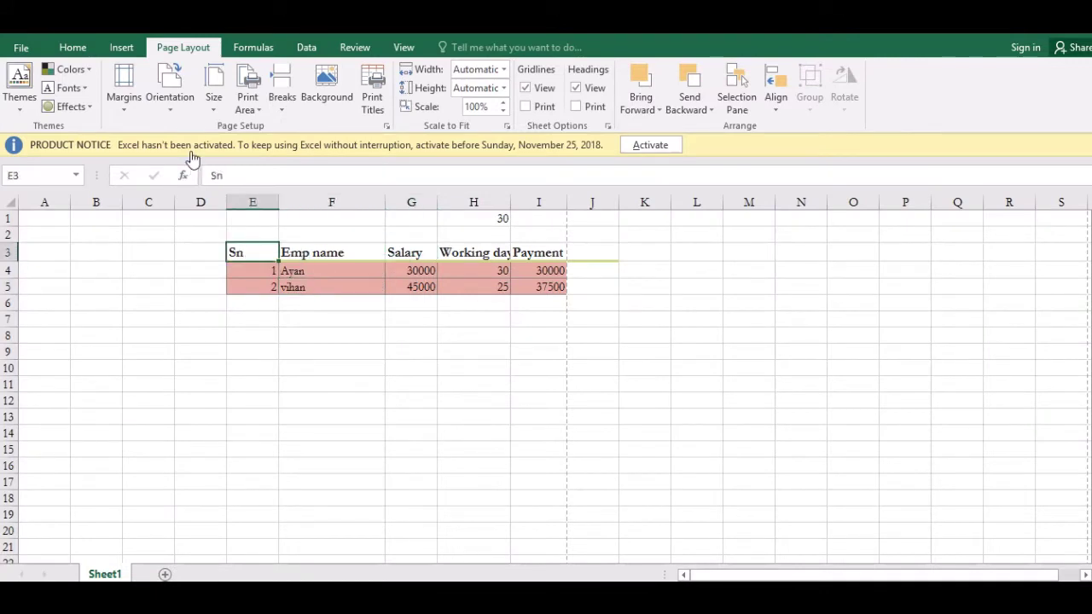
Set the payment table E3:I5 as the print area.
left_click_drag(239, 253, 541, 286)
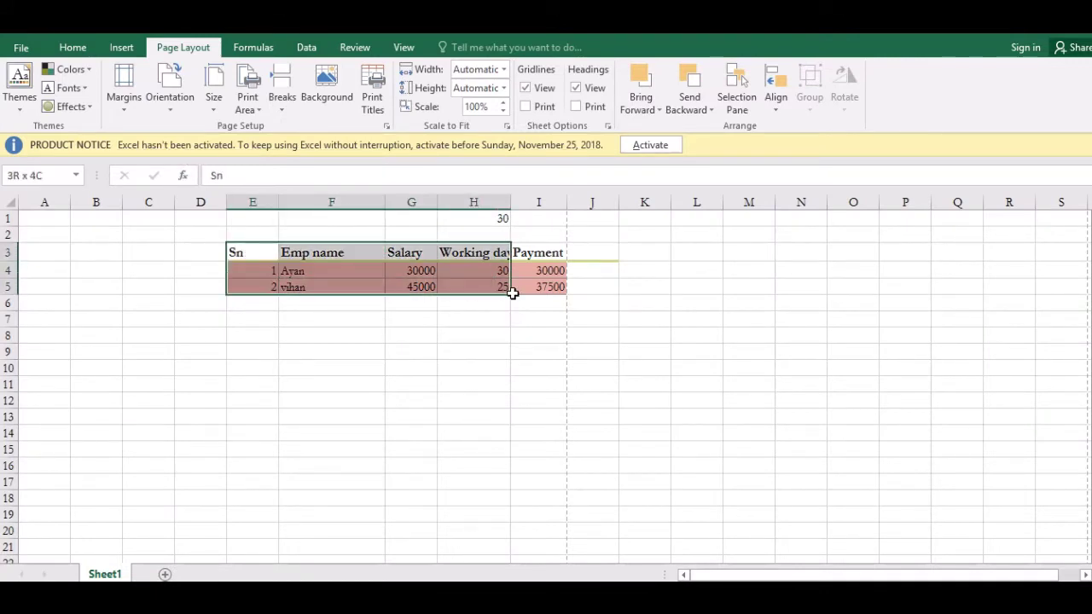
left_click(247, 106)
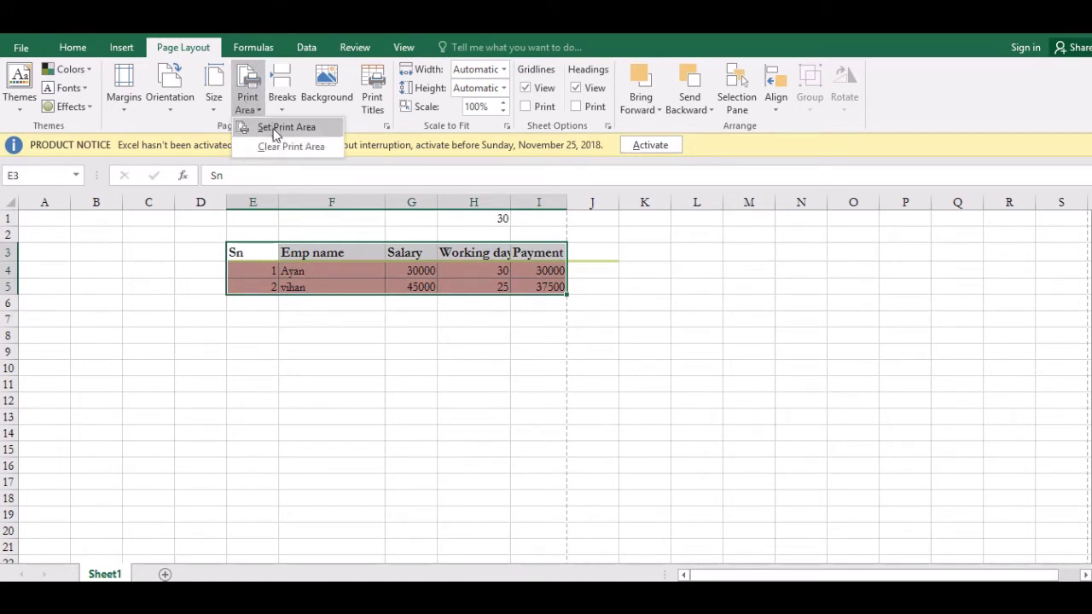
left_click(271, 126)
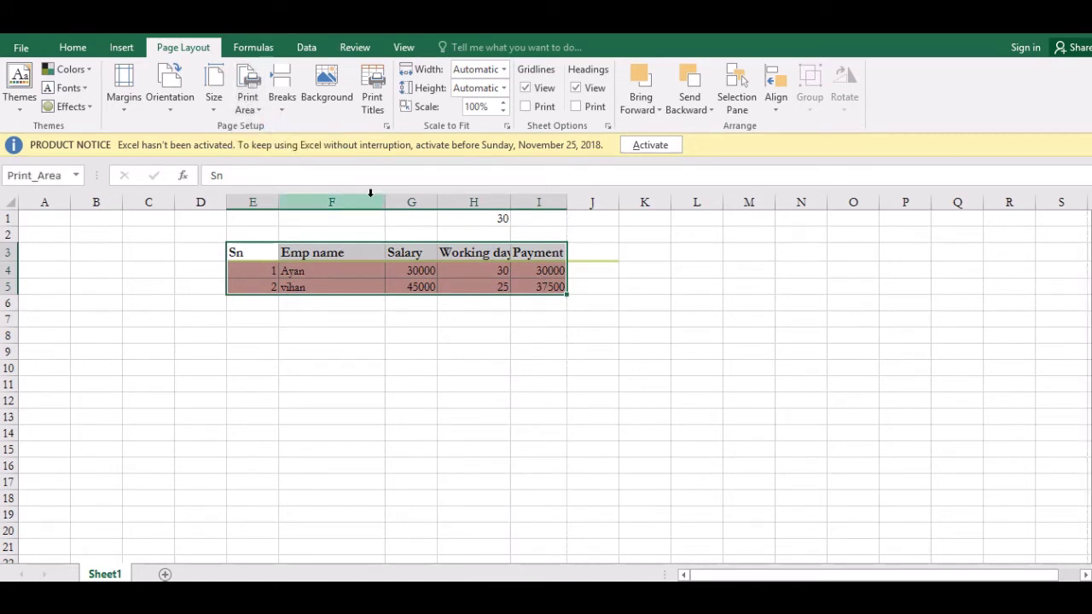
Apply the Wide margin preset and check it in the print preview.
left_click(124, 102)
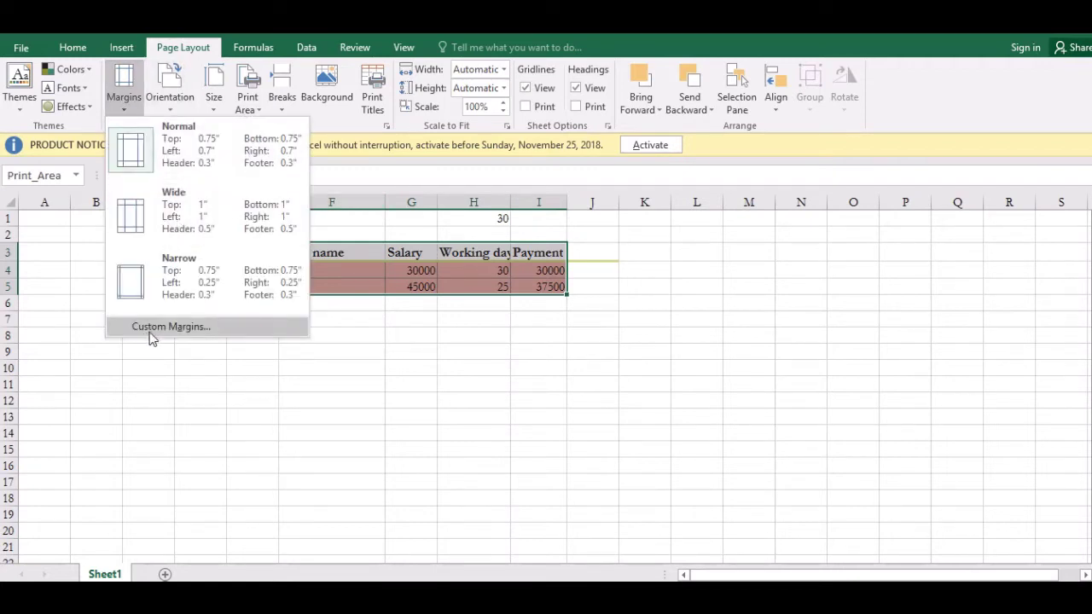
left_click(203, 215)
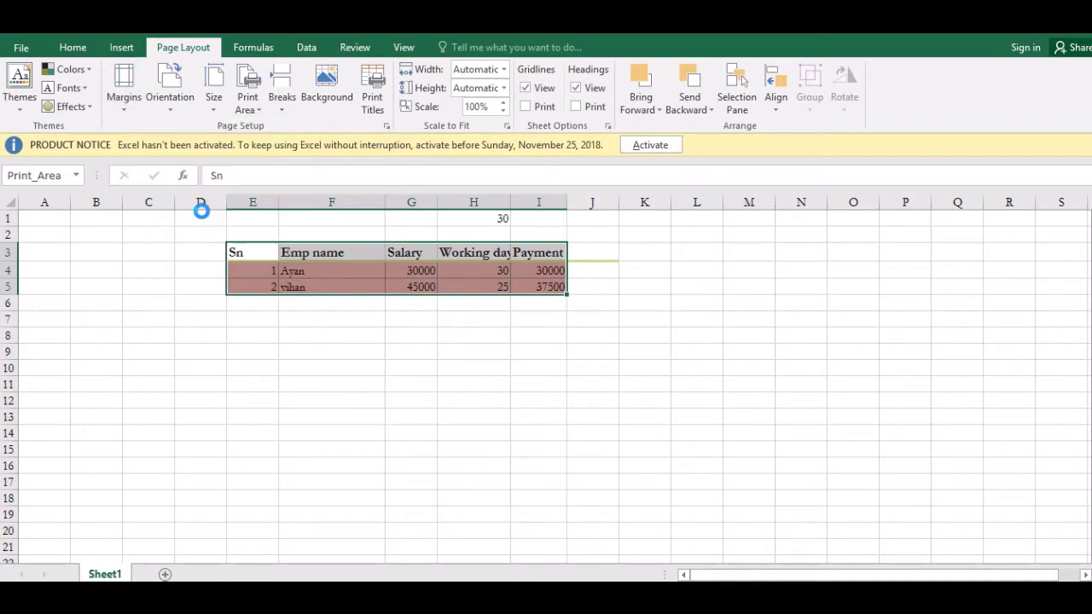
key("ctrl+p")
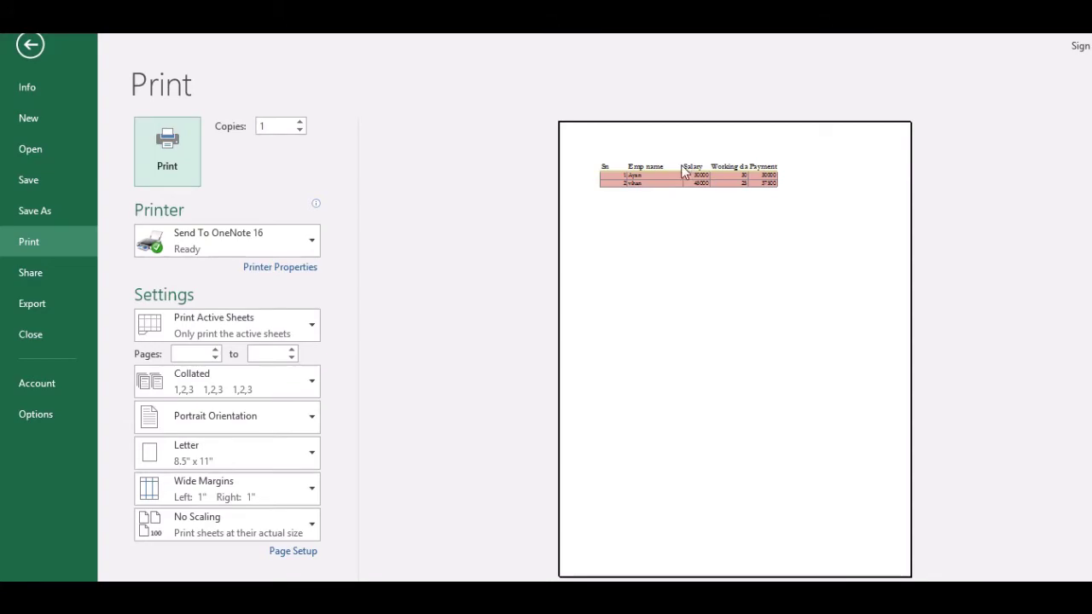
key("Escape")
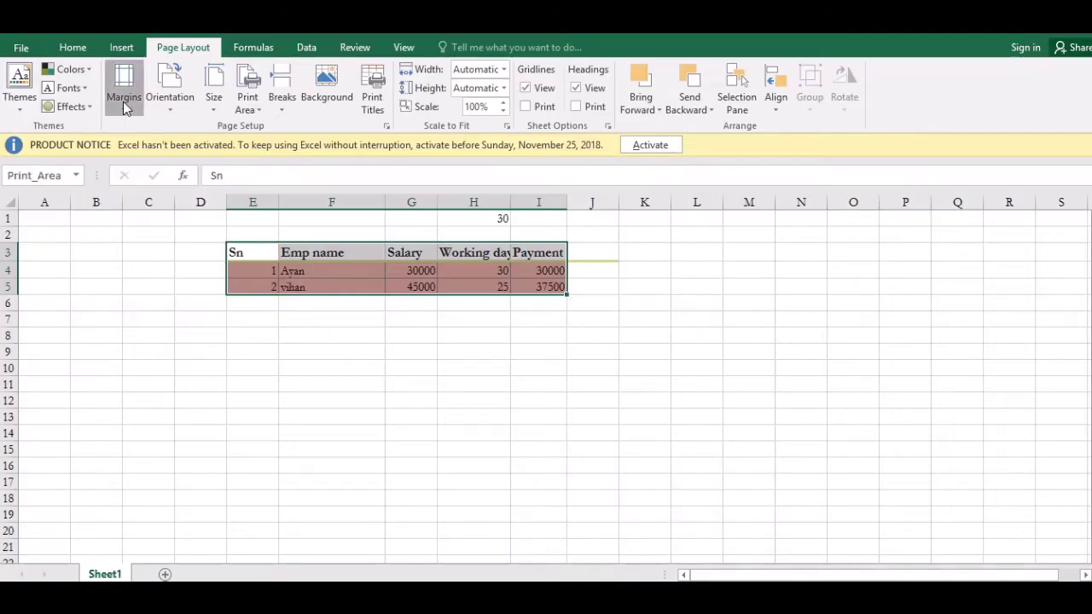
left_click(123, 101)
Raise the top margin to 5.5 in Custom Margins and check the centred table in preview.
left_click(160, 325)
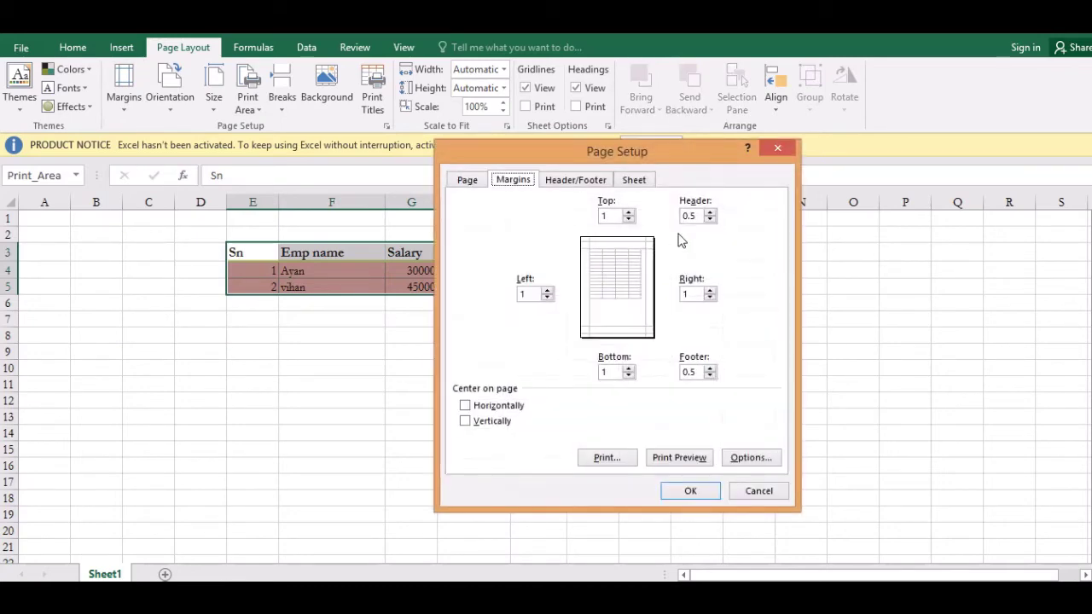
left_click(629, 212)
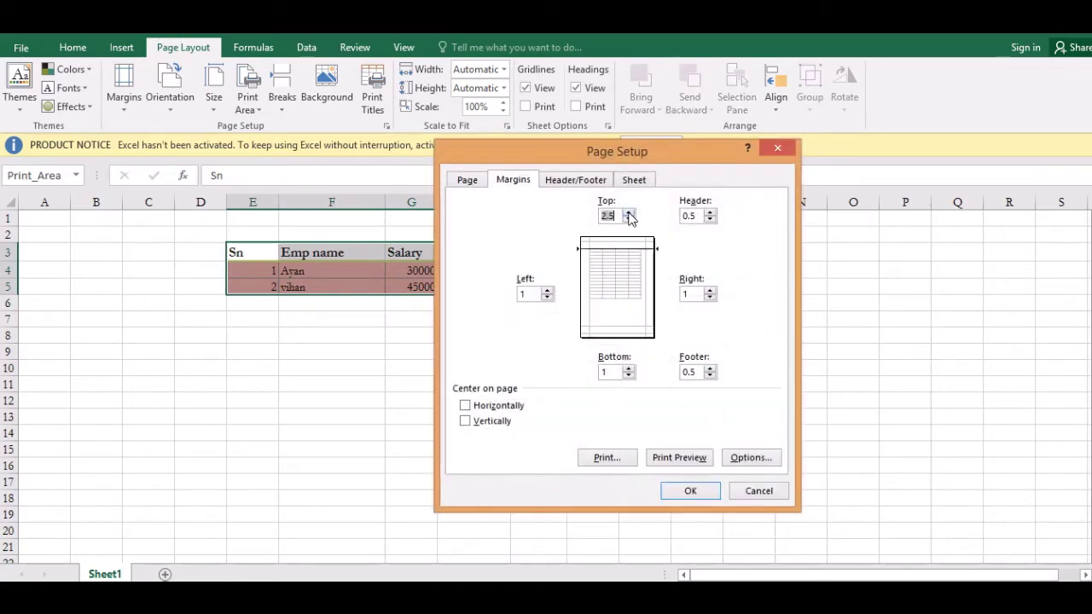
left_click(629, 212)
left_click(628, 212)
left_click(691, 491)
left_click(355, 356)
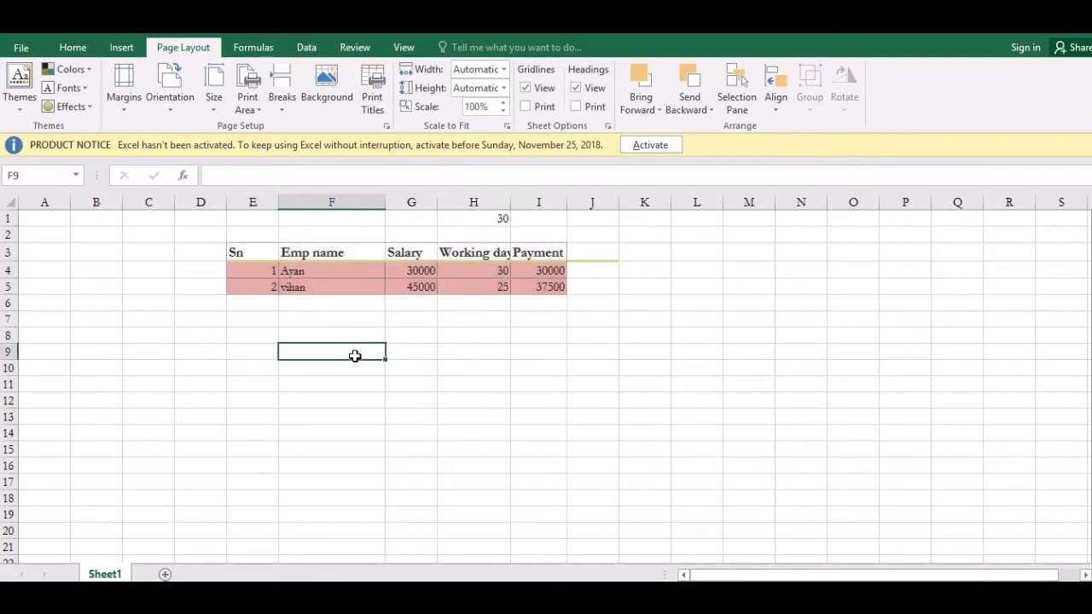
key("ctrl+p")
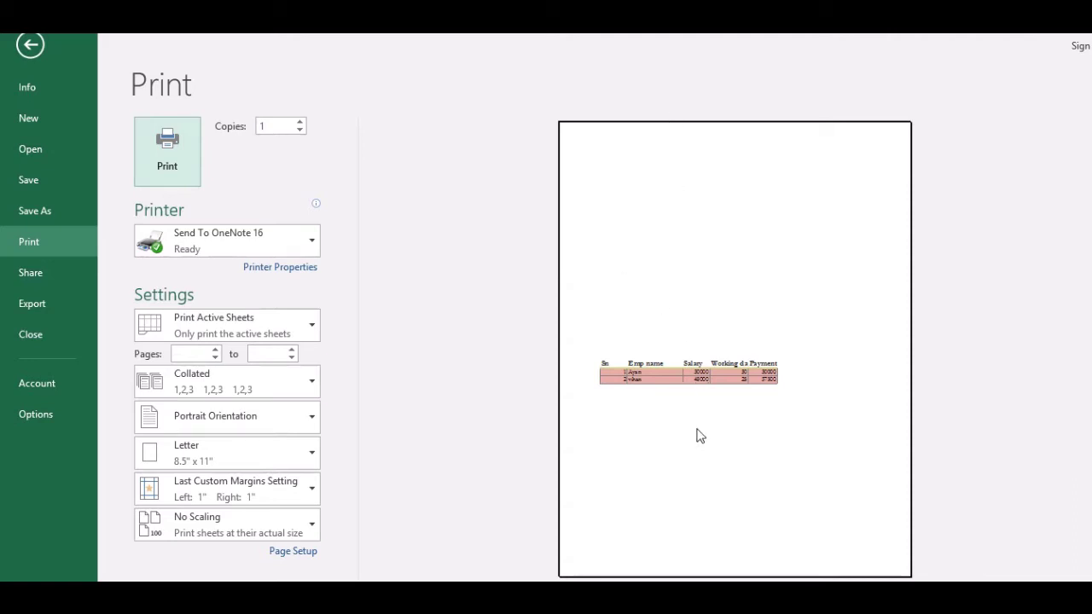
key("Escape")
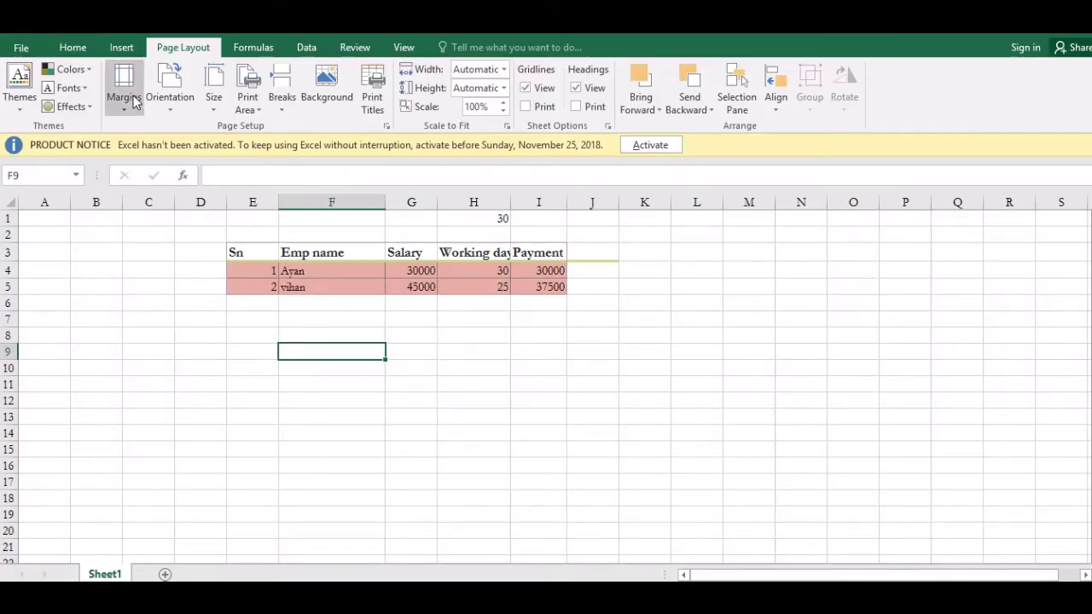
Look over the orientation choices and preview the current portrait page.
left_click(192, 305)
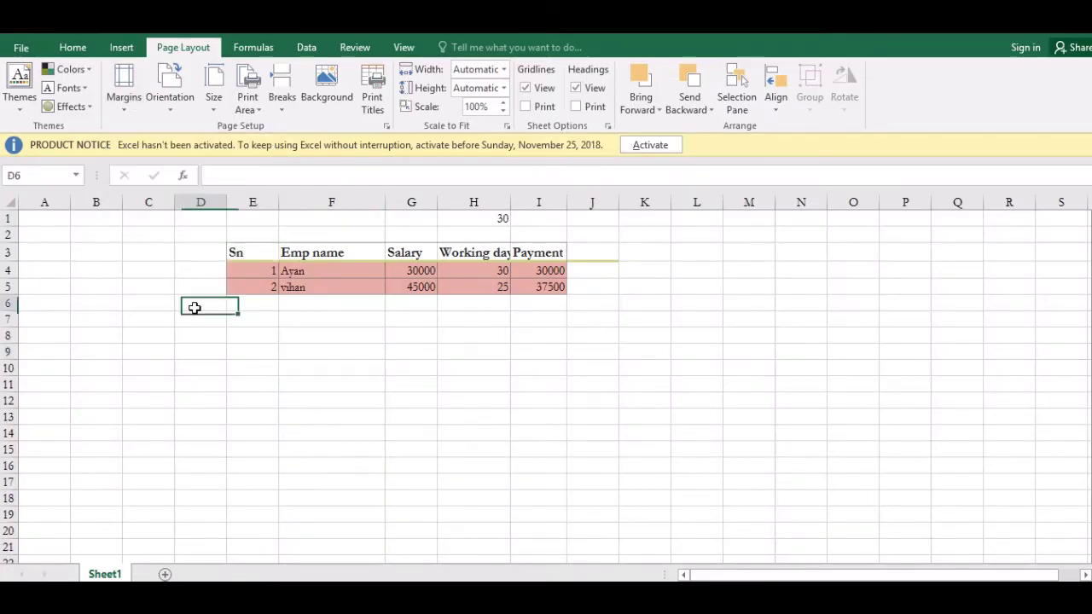
left_click(172, 106)
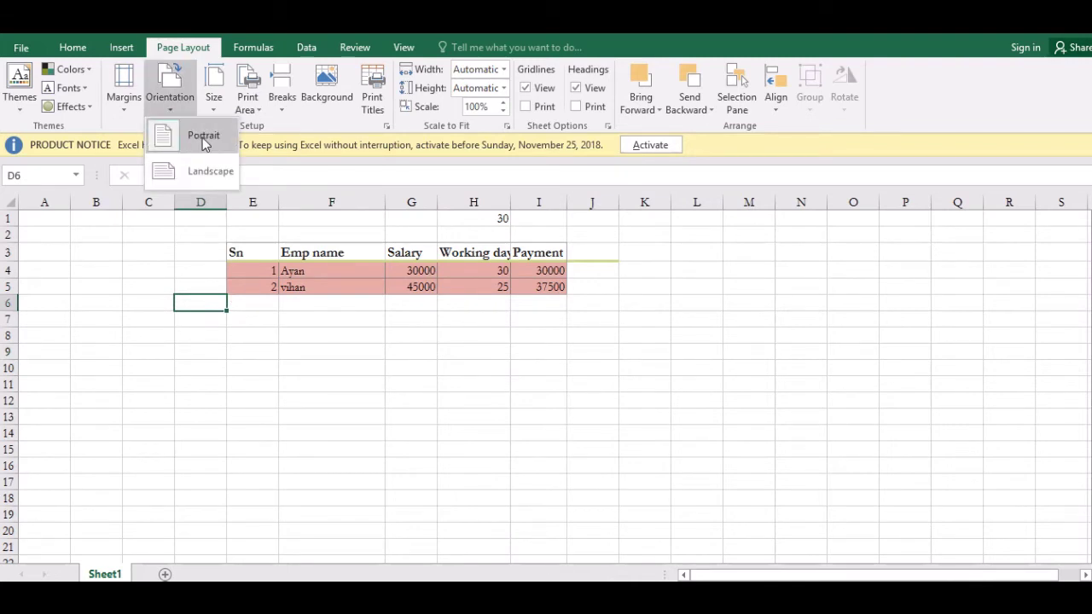
left_click(261, 282)
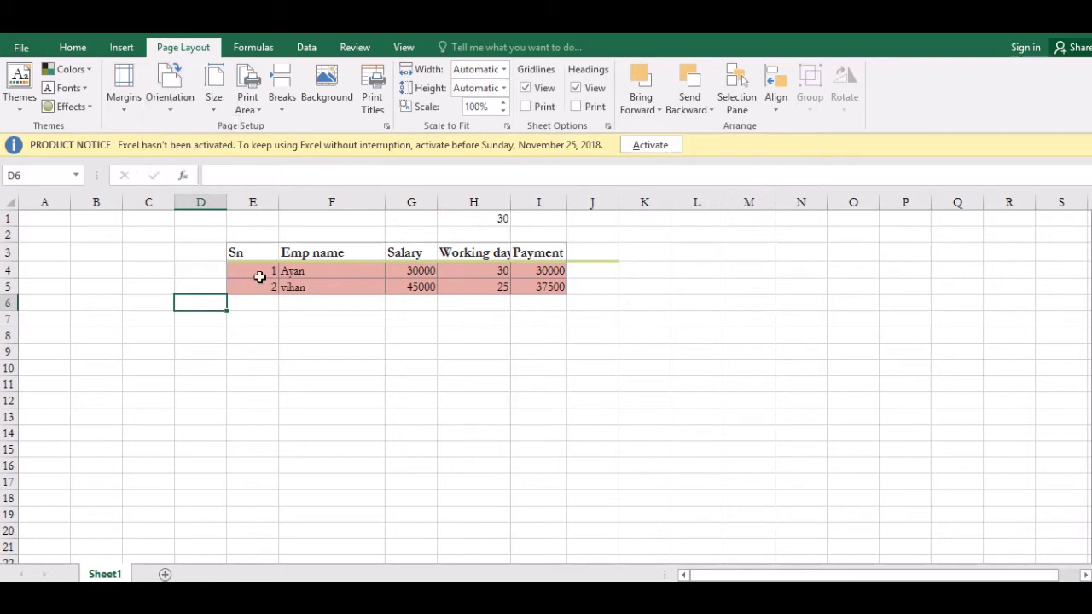
left_click(251, 261)
left_click(267, 286)
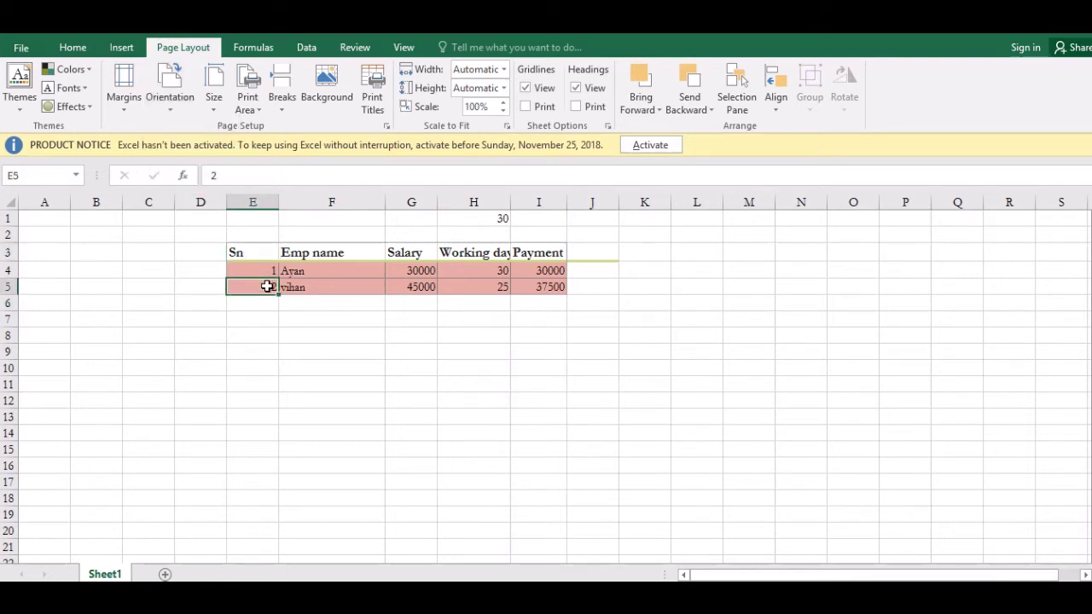
key("ctrl+p")
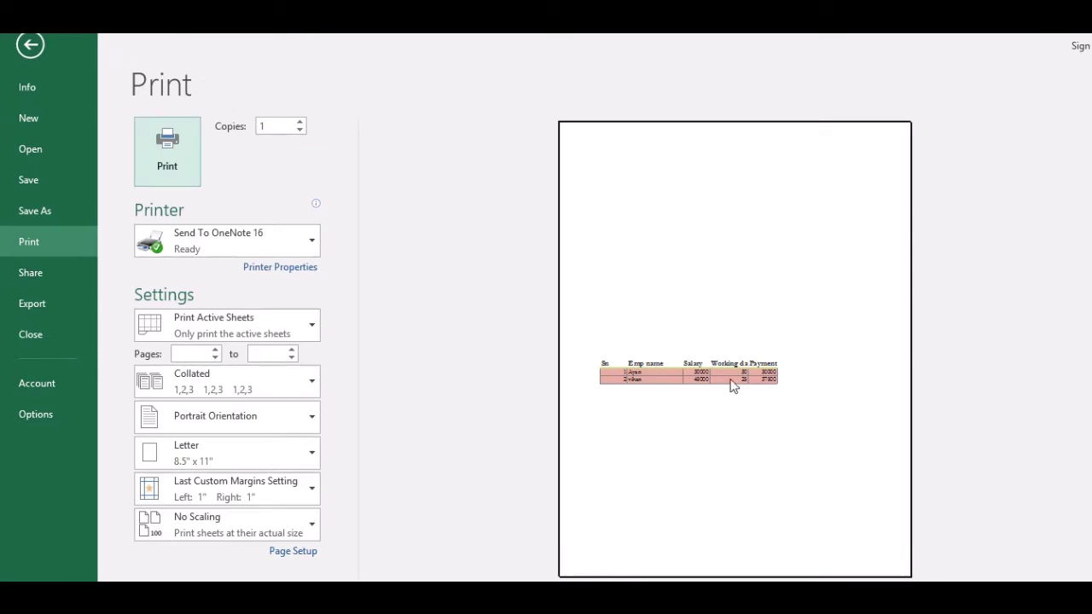
key("Escape")
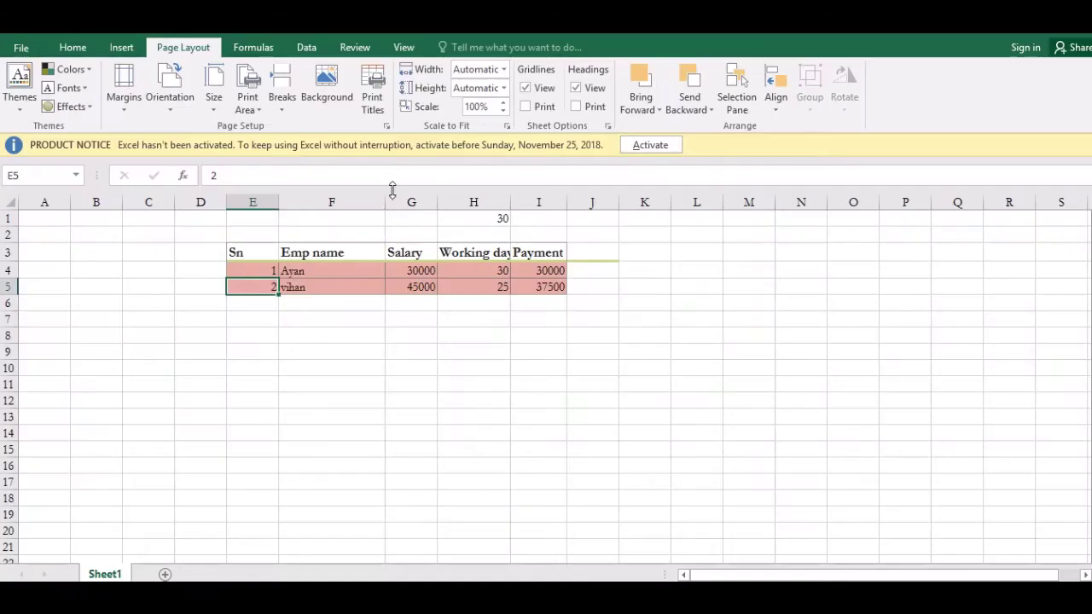
Switch the page to Landscape orientation and check the wide page in preview.
left_click(177, 103)
left_click(209, 168)
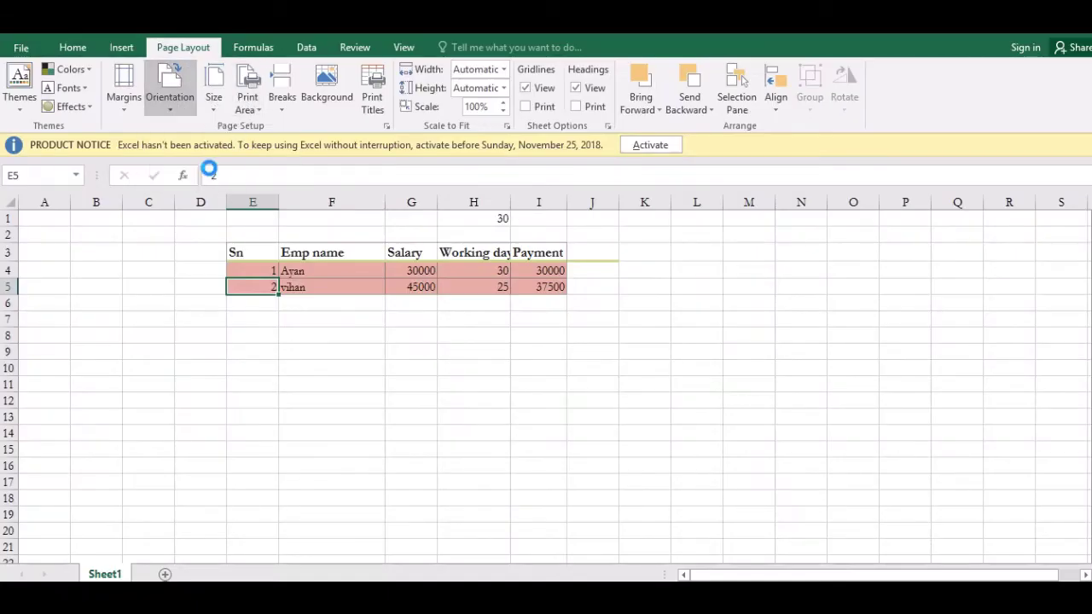
left_click(245, 307)
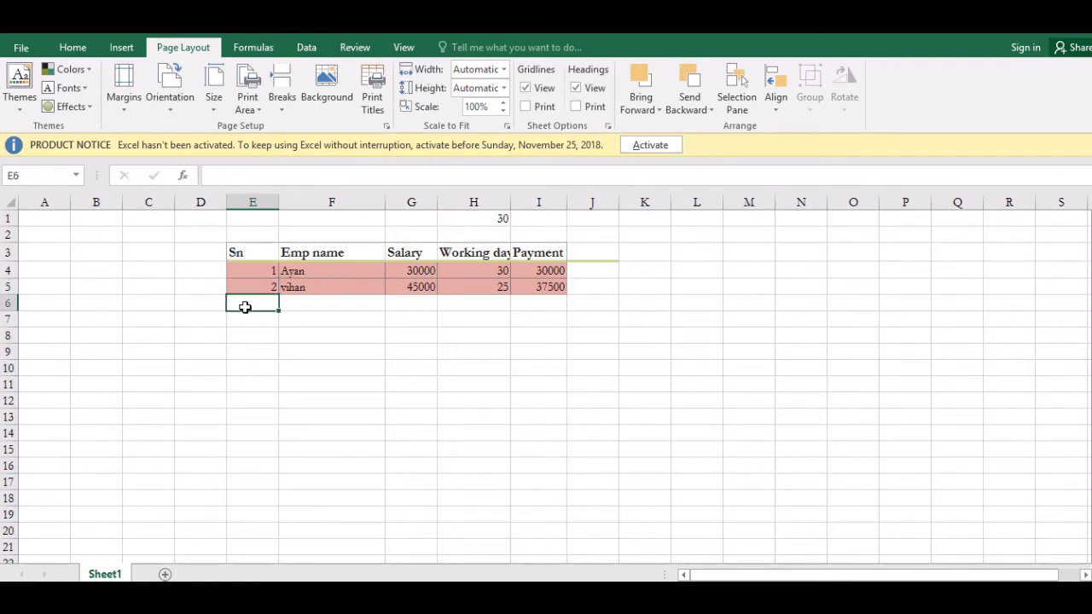
key("ctrl+p")
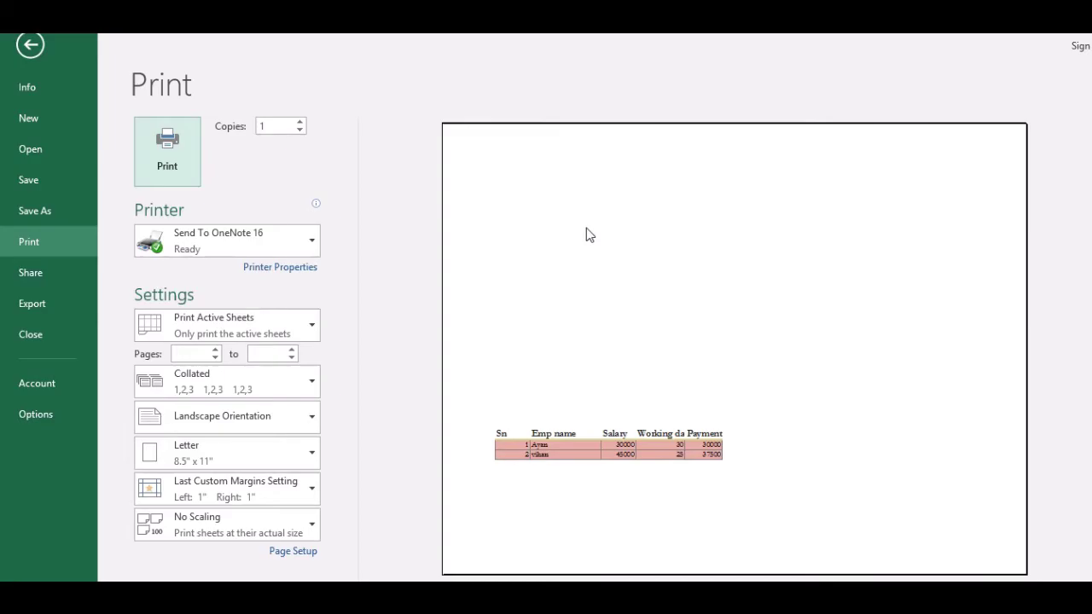
key("Escape")
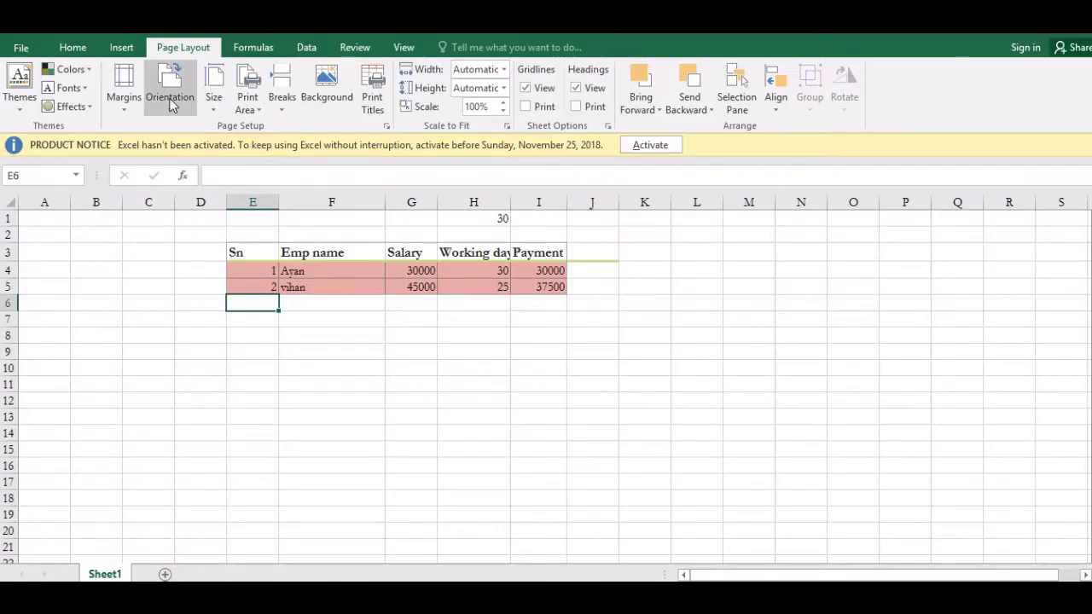
left_click(172, 103)
left_click(192, 169)
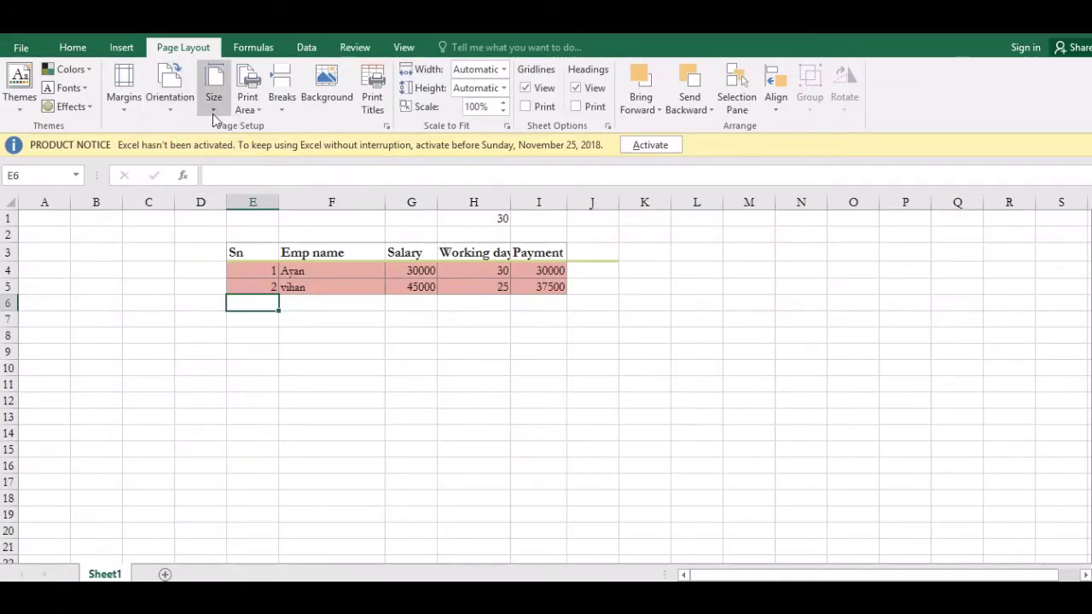
Change the paper size to A4.
left_click(212, 109)
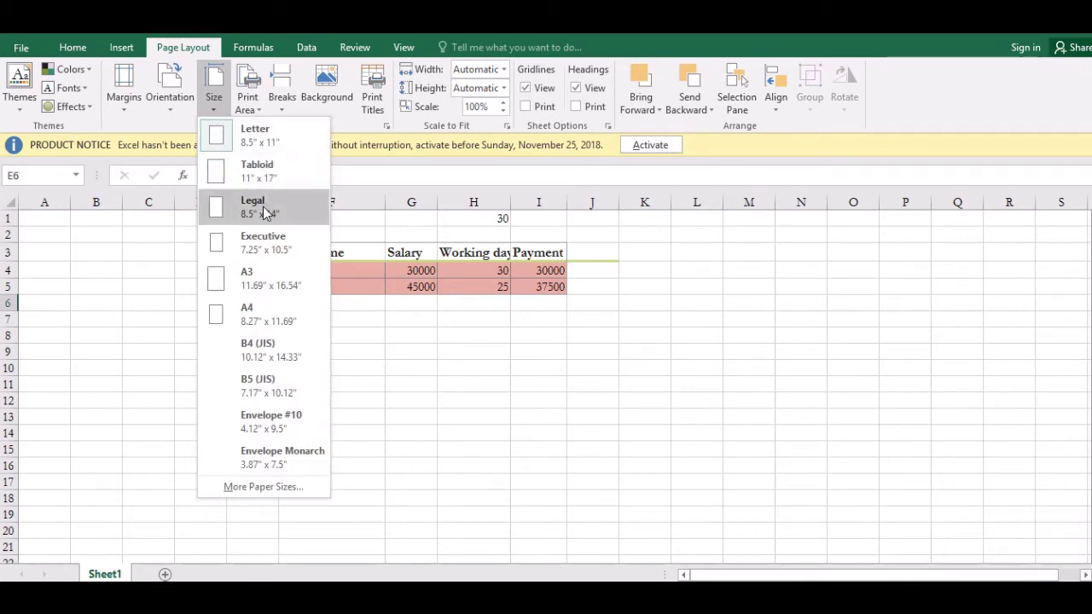
left_click(262, 328)
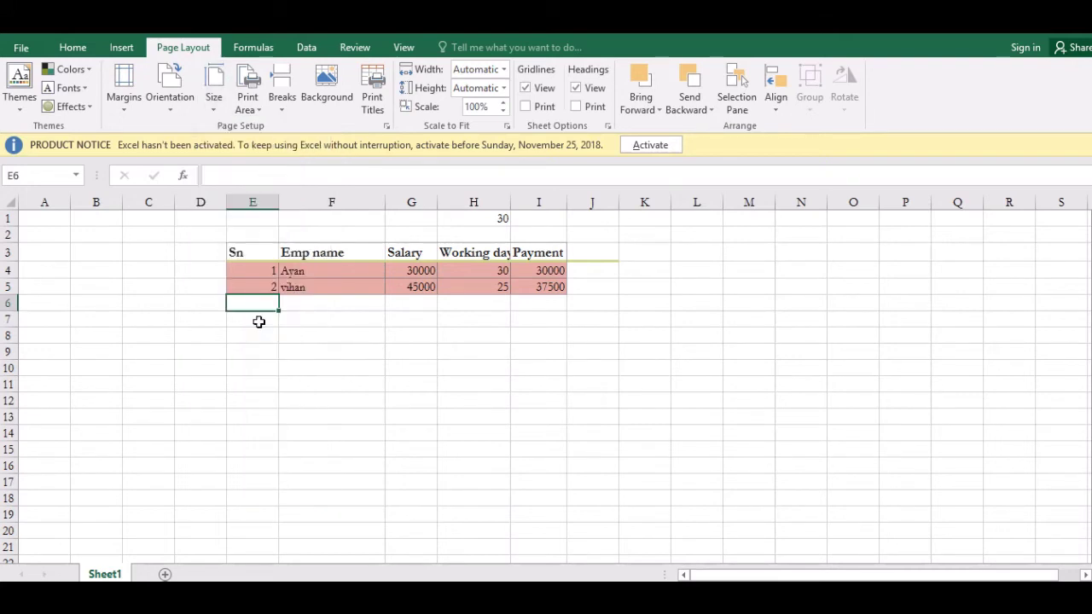
left_click(329, 332)
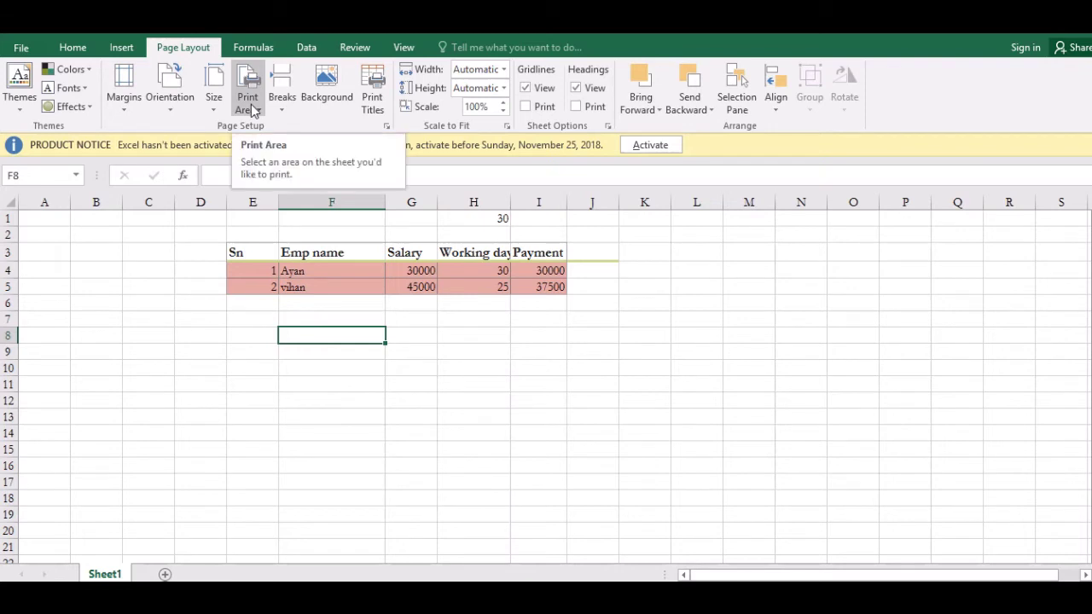
left_click(282, 302)
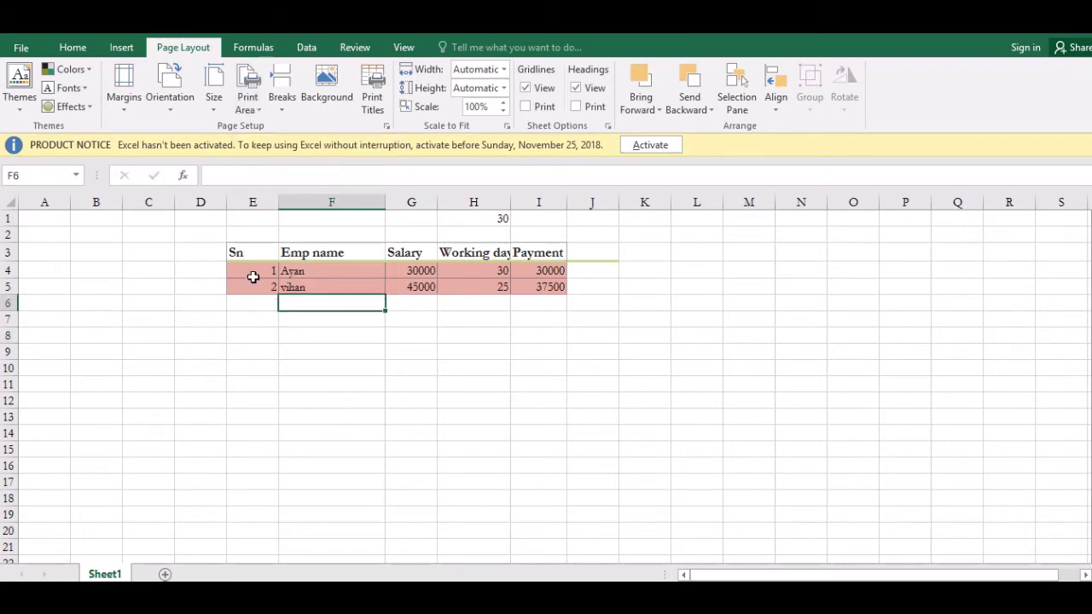
Set the second employee row E5:I5 as the print area and preview it.
left_click_drag(254, 283, 538, 287)
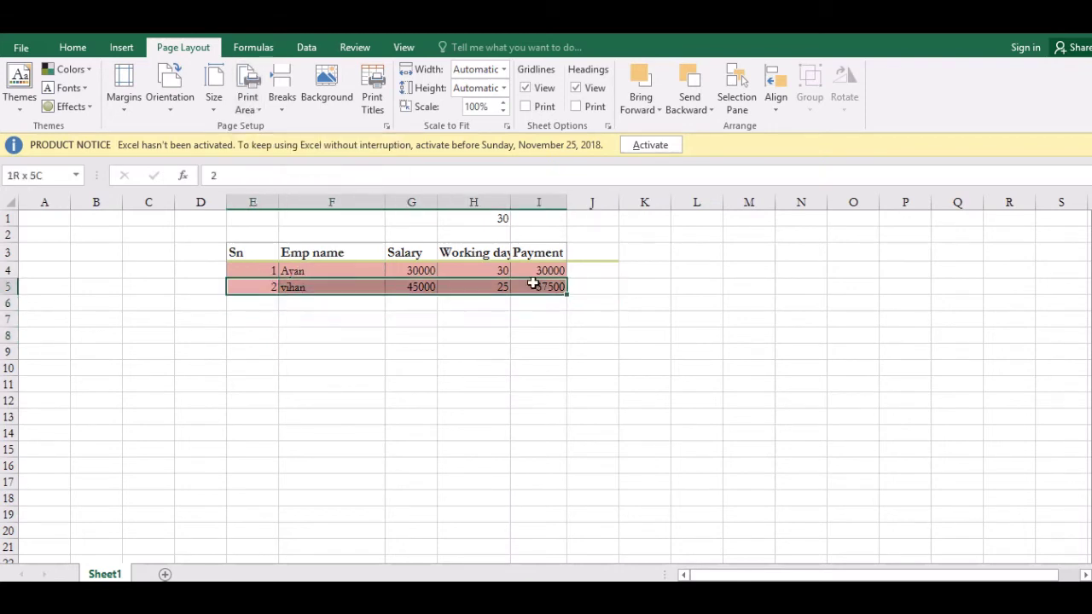
left_click(247, 97)
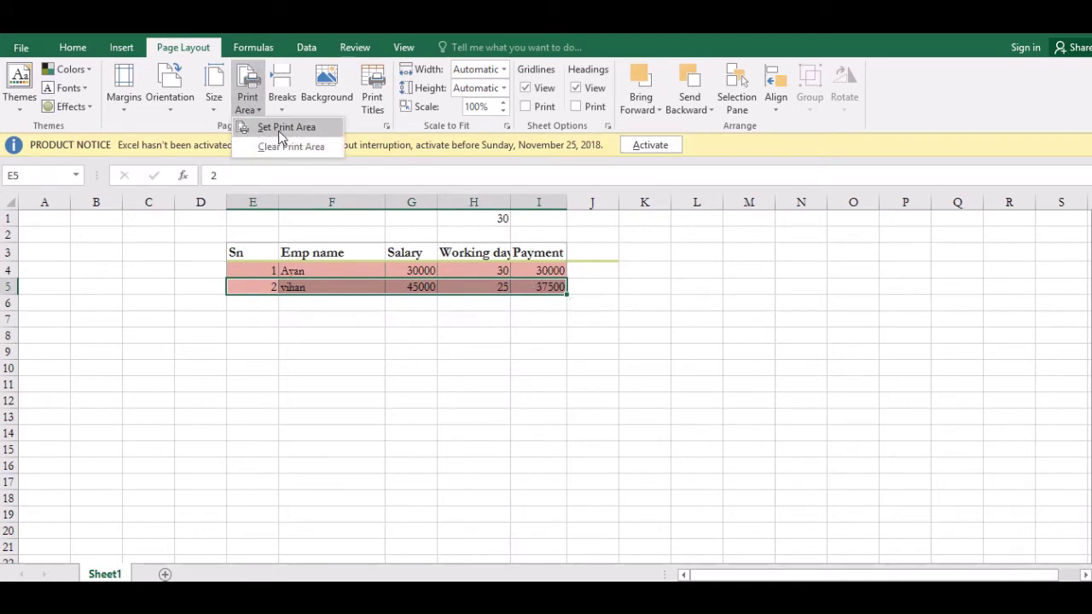
left_click(278, 130)
left_click(344, 337)
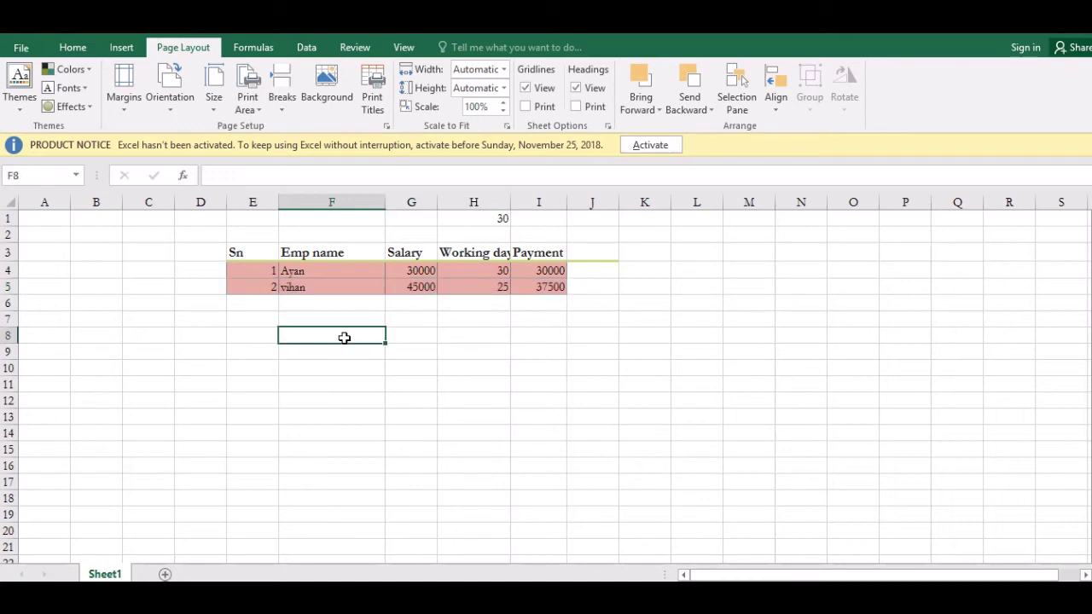
key("ctrl+p")
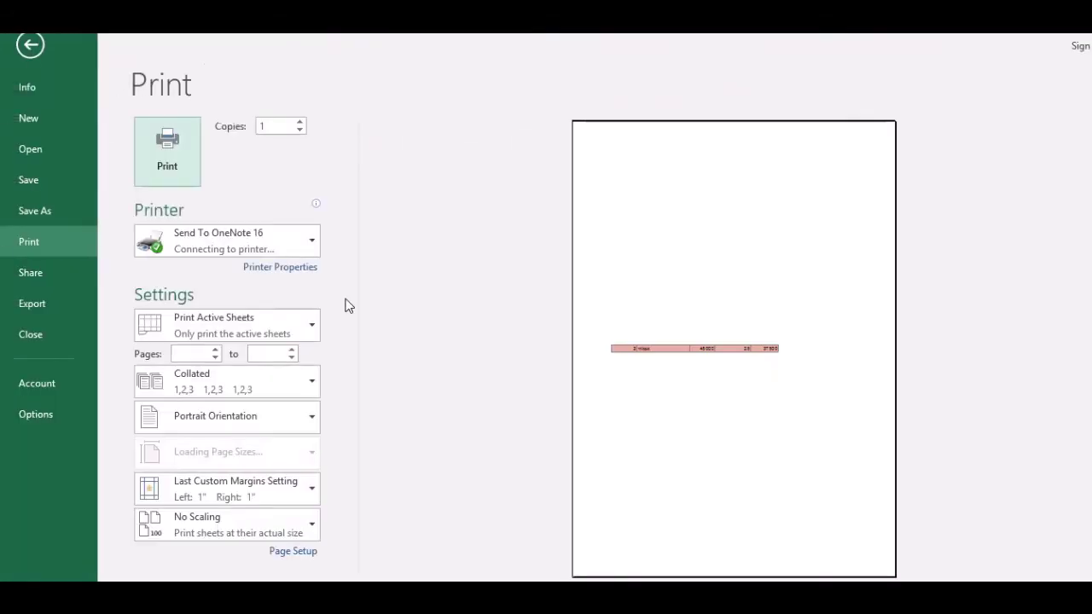
Leave the print preview and return to the worksheet with the E5:I5 print area.
left_click(645, 364)
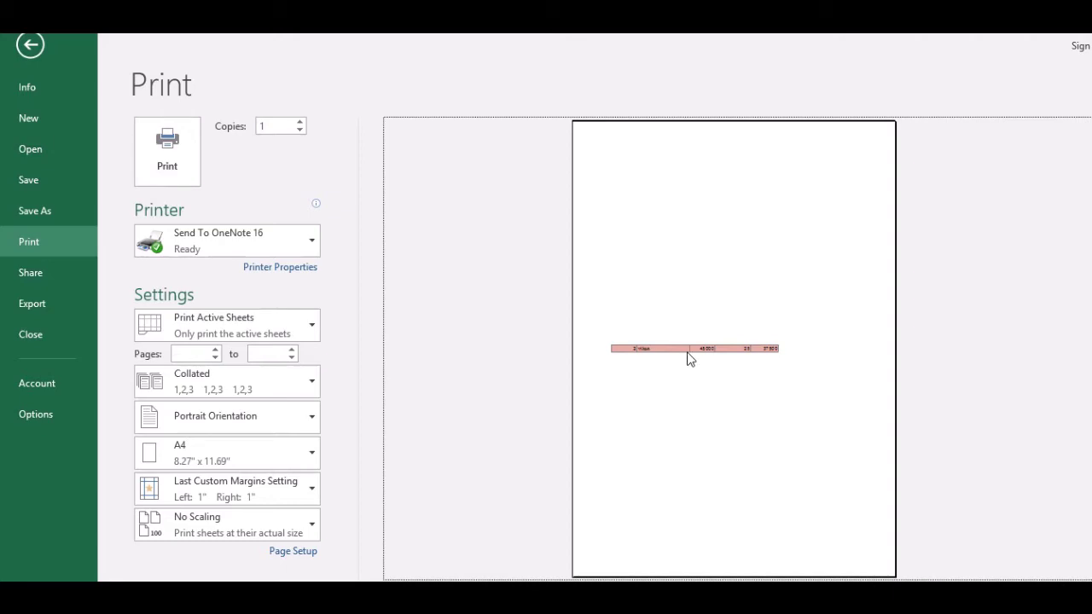
key("Escape")
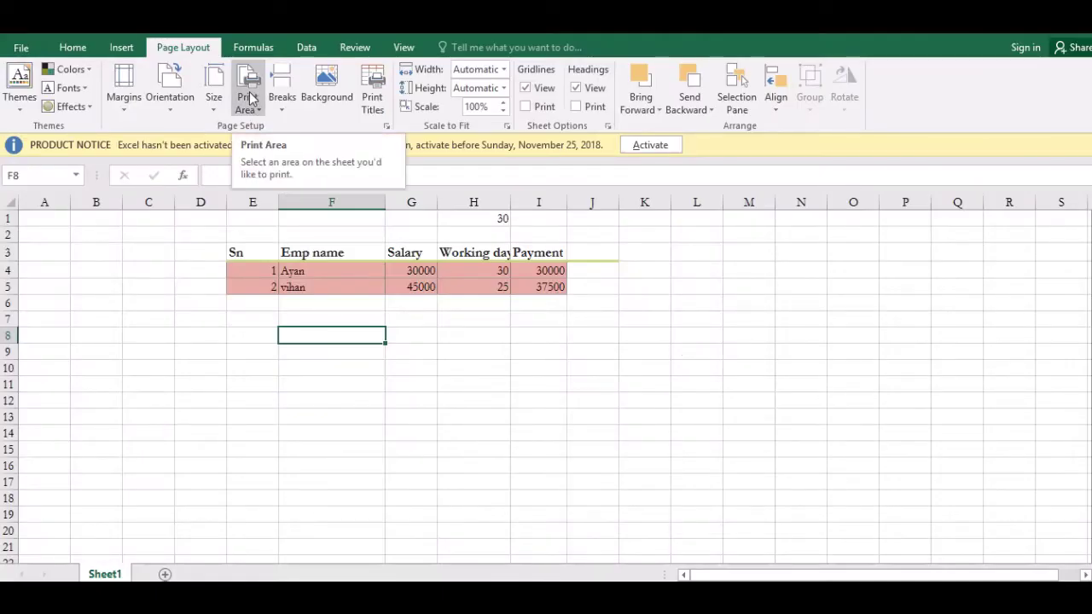
Set the header row E3:I3 as the print area and preview it.
left_click(219, 292)
left_click_drag(251, 253, 547, 247)
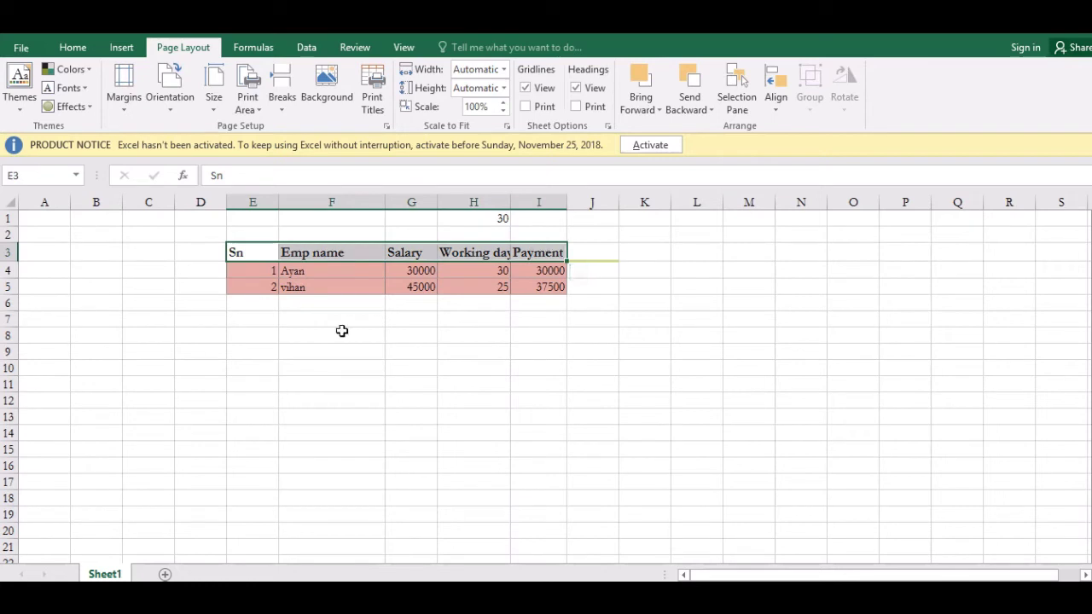
left_click(250, 99)
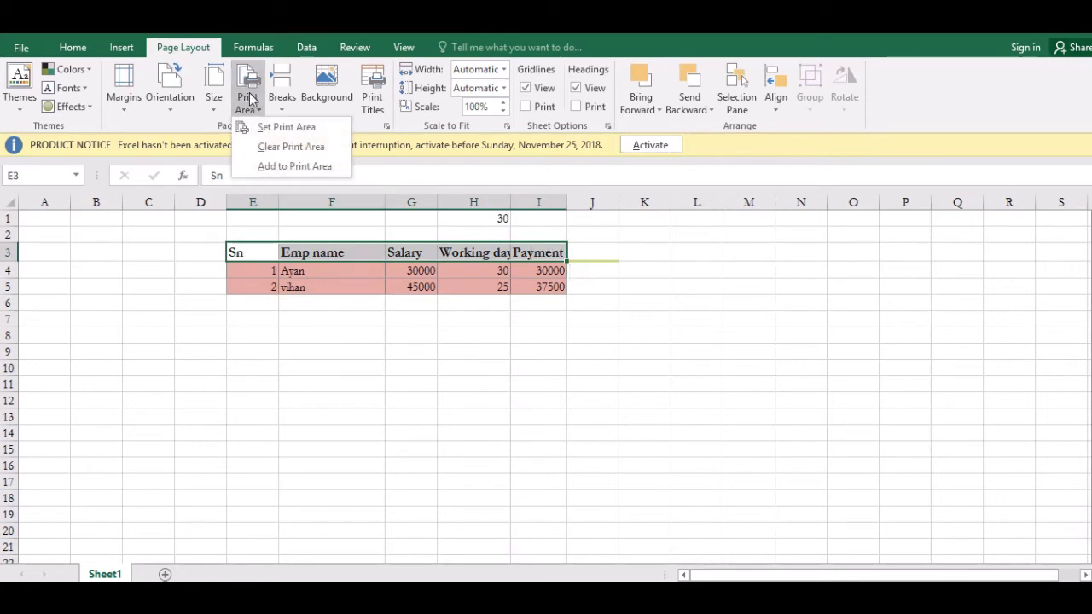
left_click(285, 130)
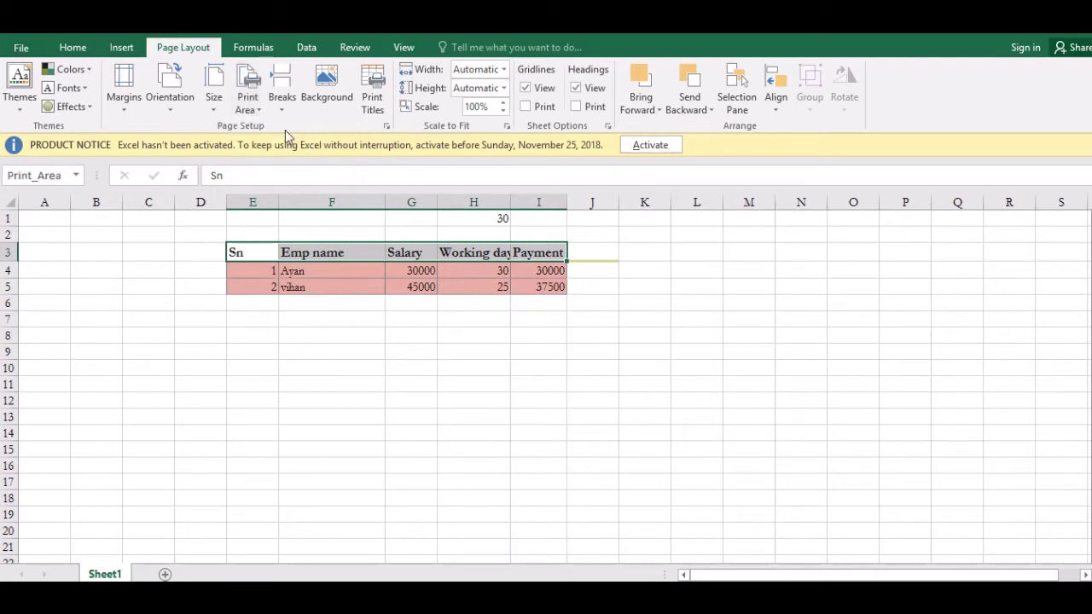
key("ctrl+p")
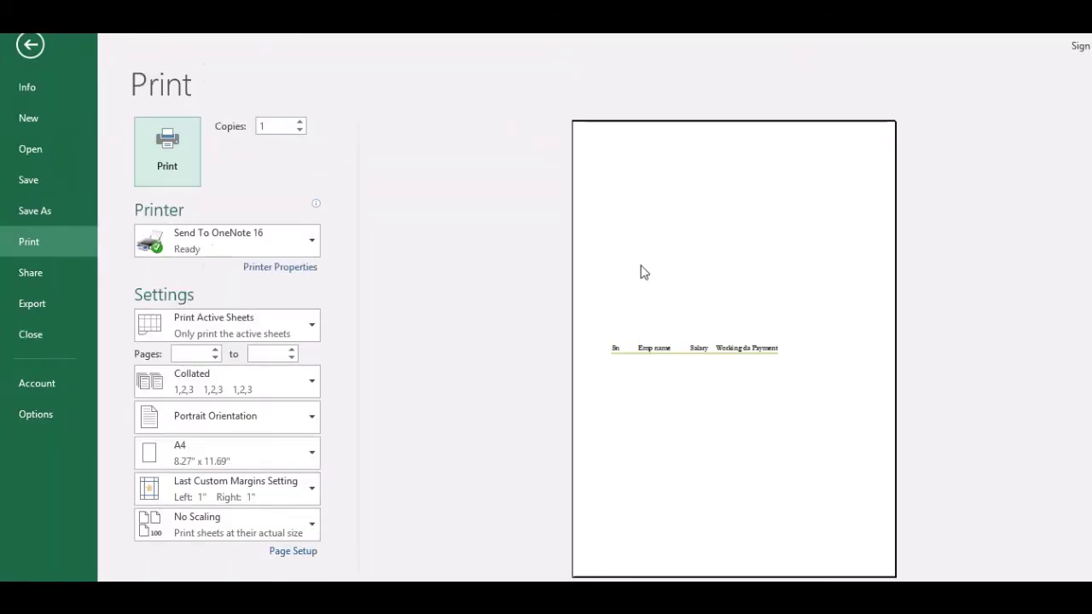
left_click(666, 352)
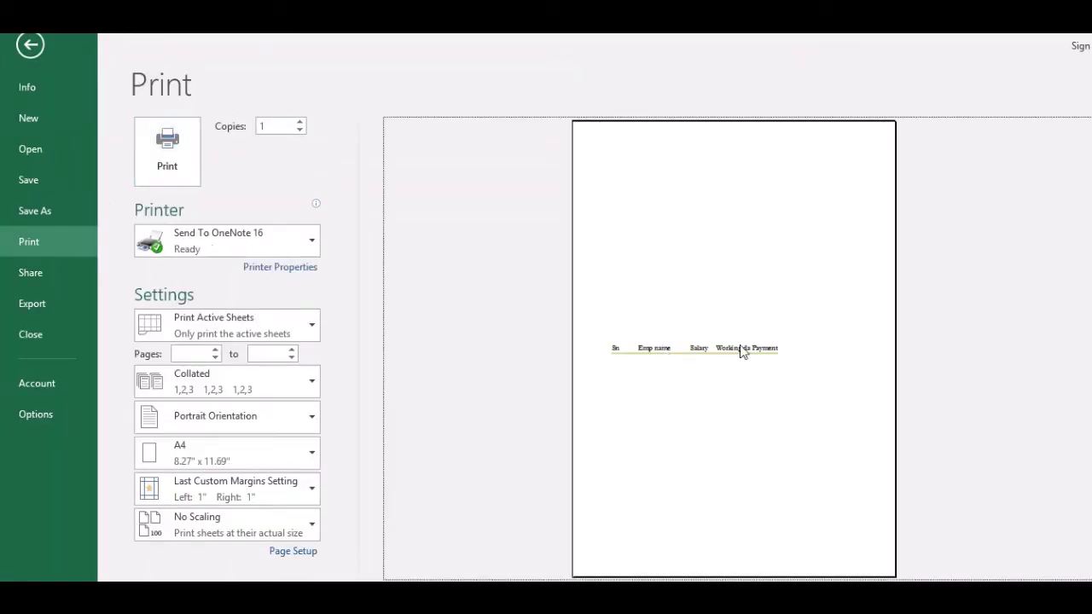
key("Escape")
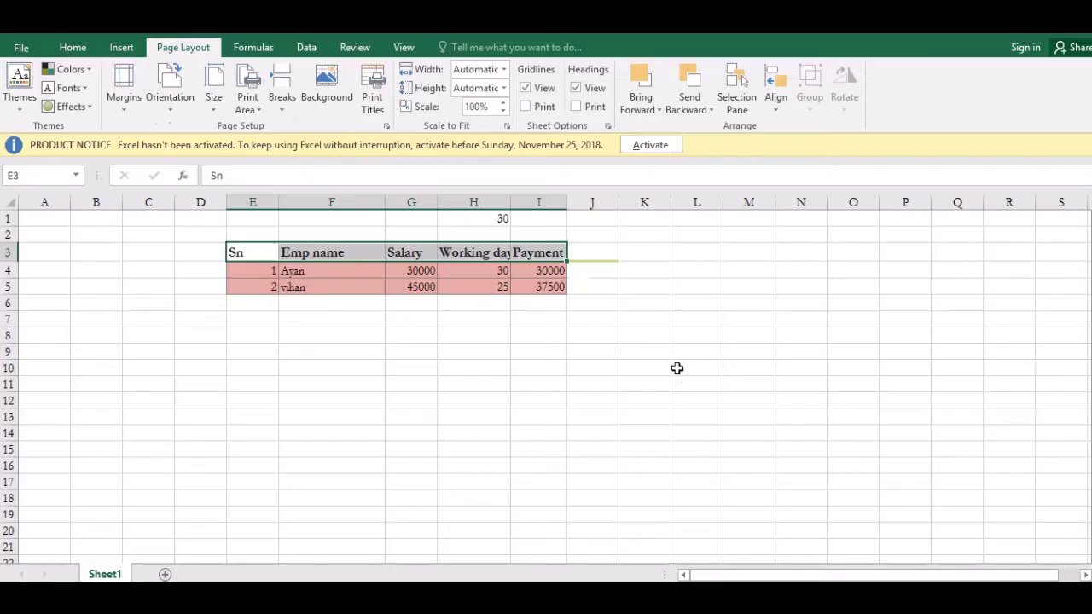
Clear the print area from the sheet.
left_click(247, 107)
left_click(288, 147)
left_click(287, 303)
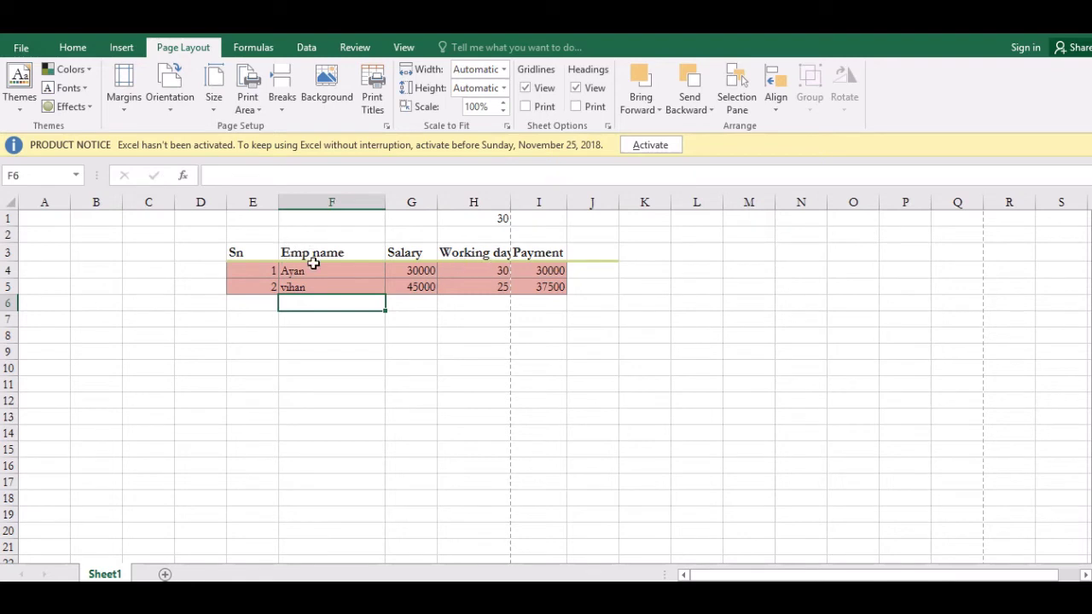
Insert a manual page break before the Payment column at I3.
left_click(522, 253)
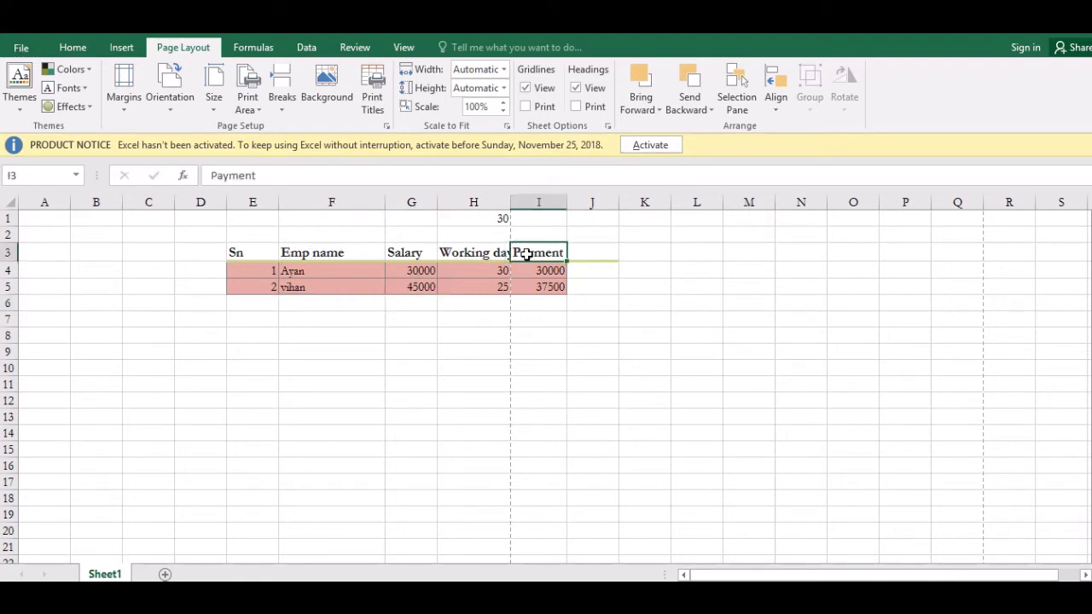
left_click(281, 98)
left_click(323, 128)
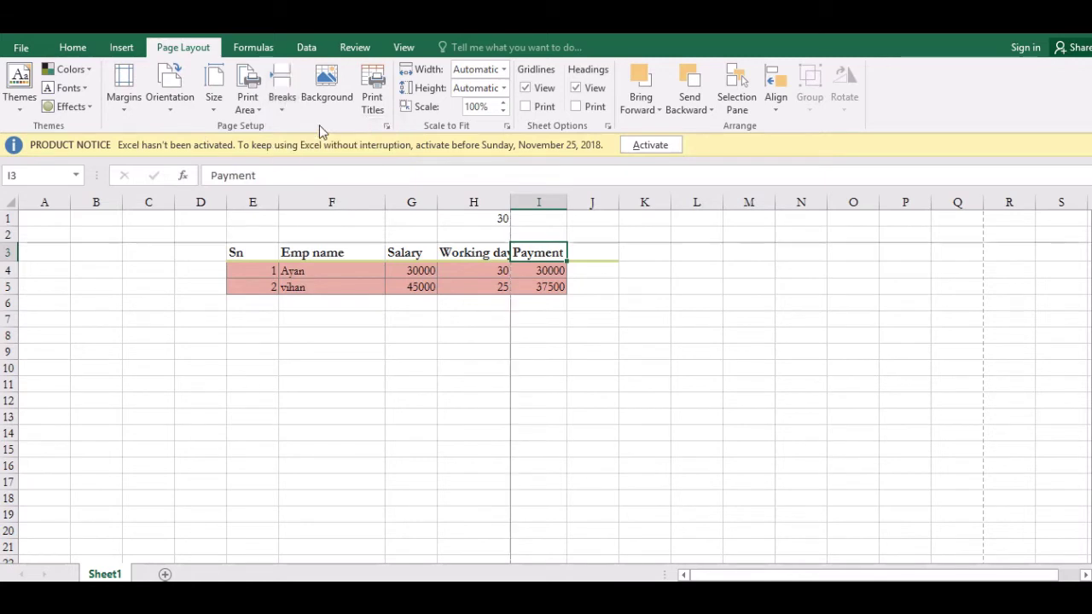
Remove the page break from G5, then reset all page breaks on the sheet.
left_click(495, 229)
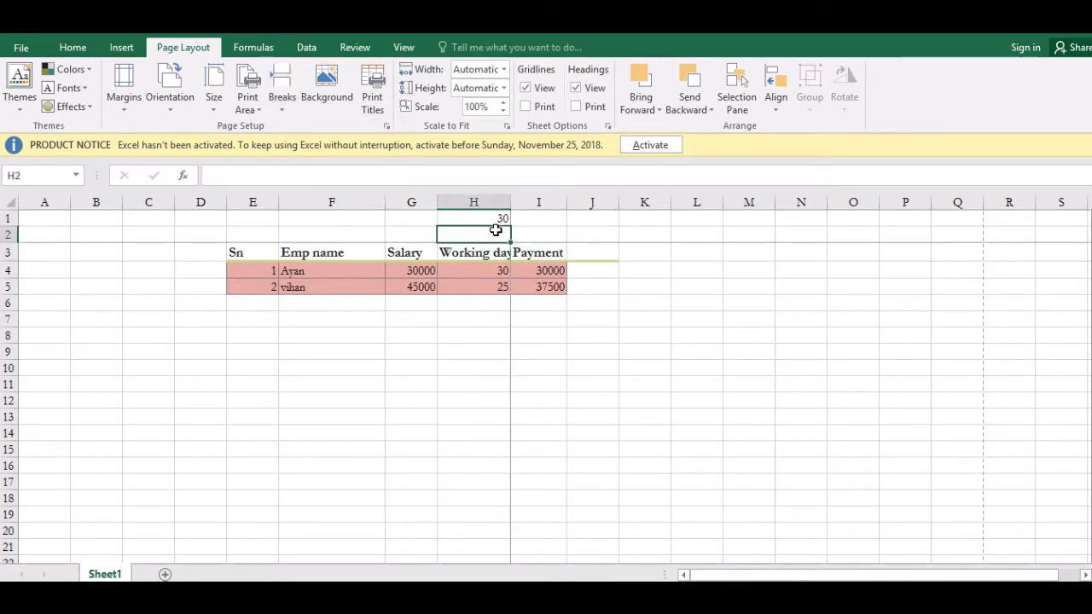
left_click(558, 231)
left_click(559, 290)
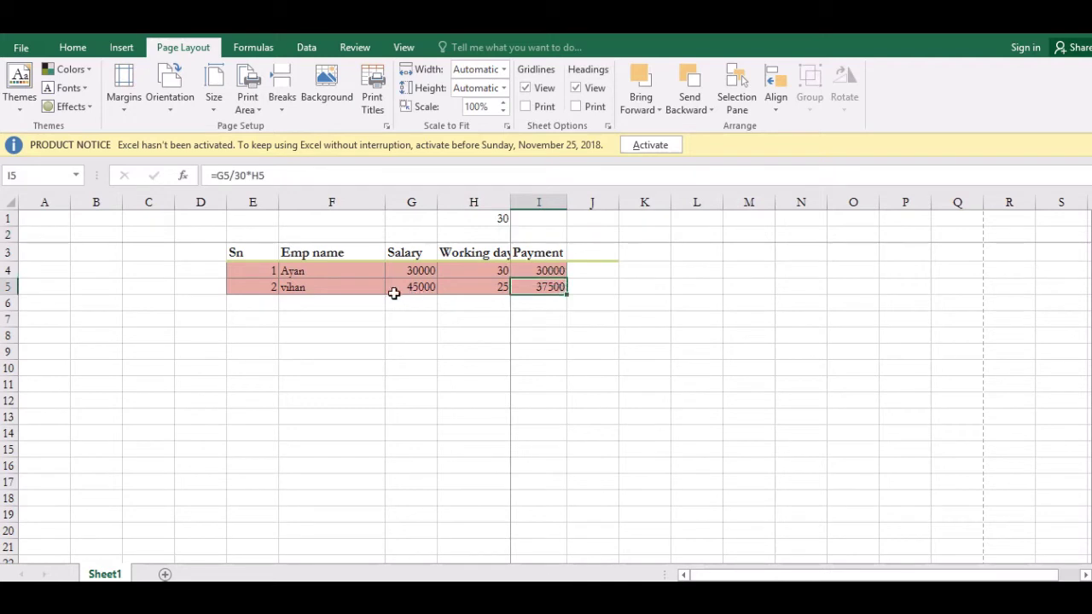
left_click(394, 293)
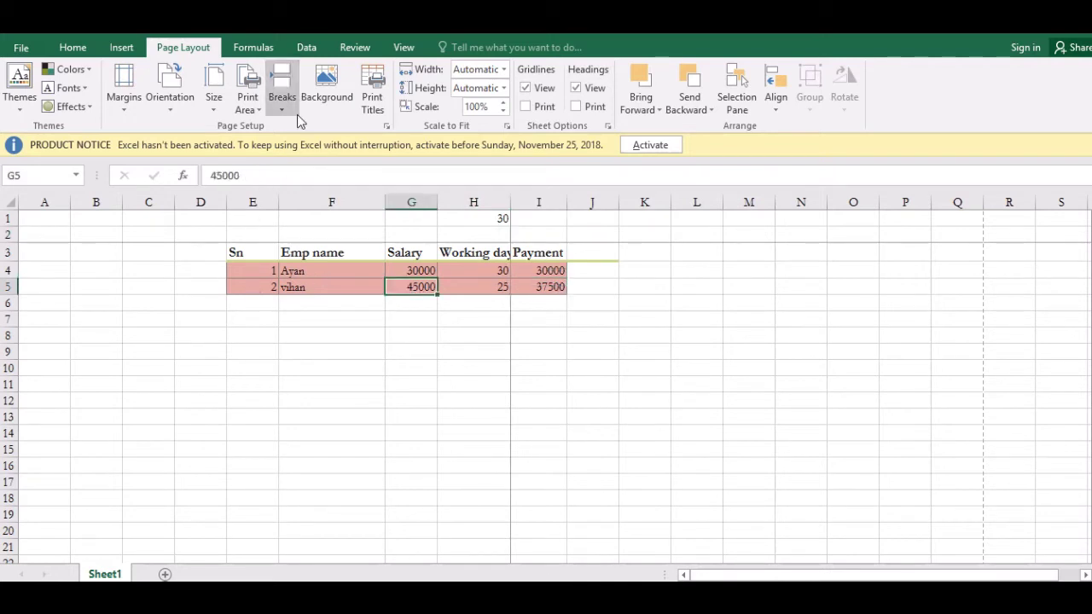
left_click(281, 90)
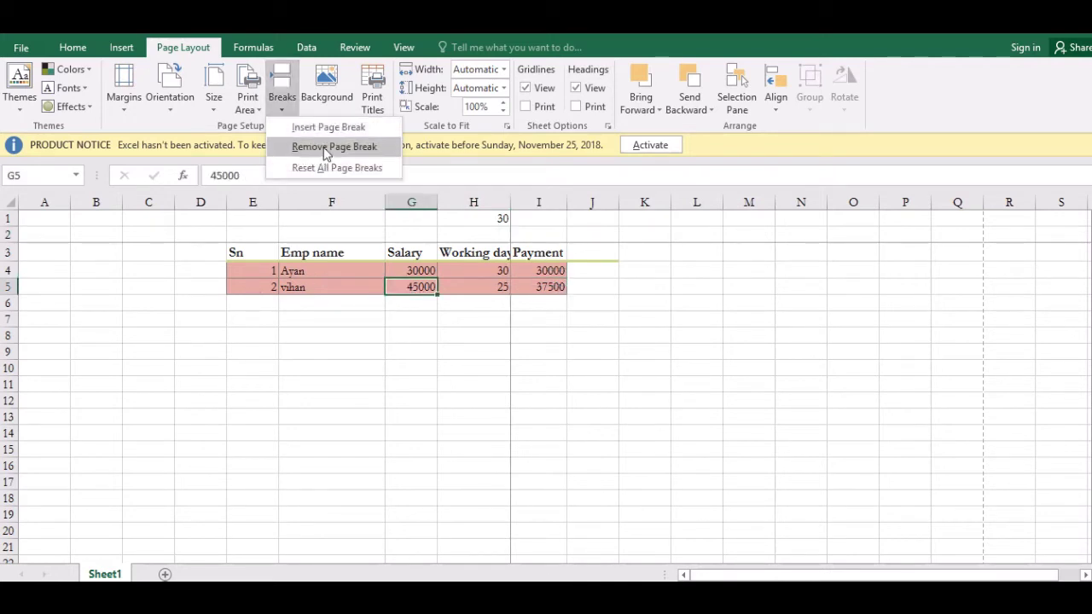
left_click(325, 149)
left_click(285, 105)
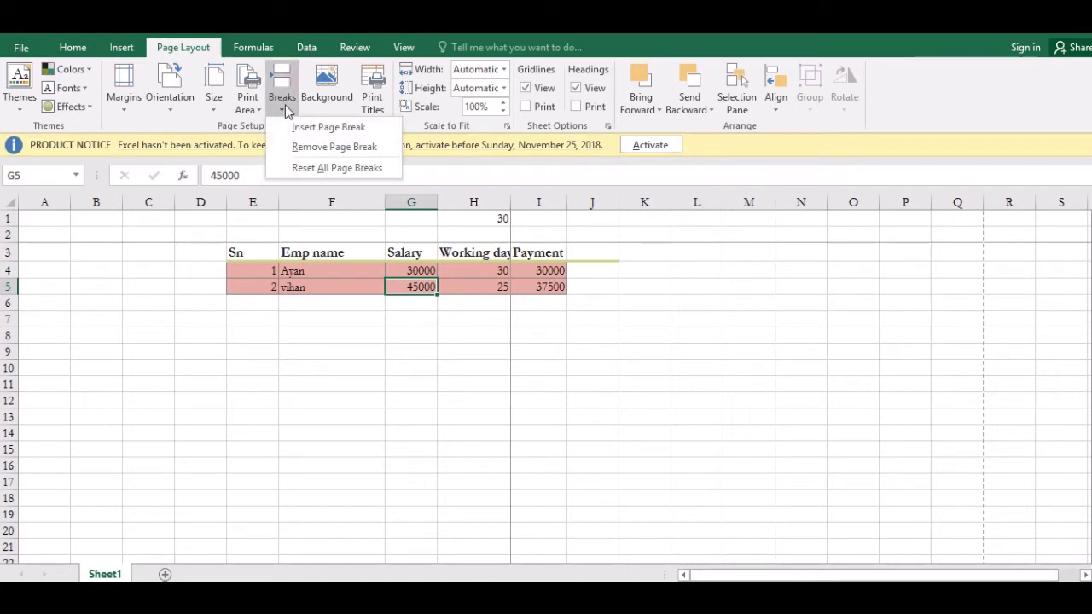
left_click(307, 168)
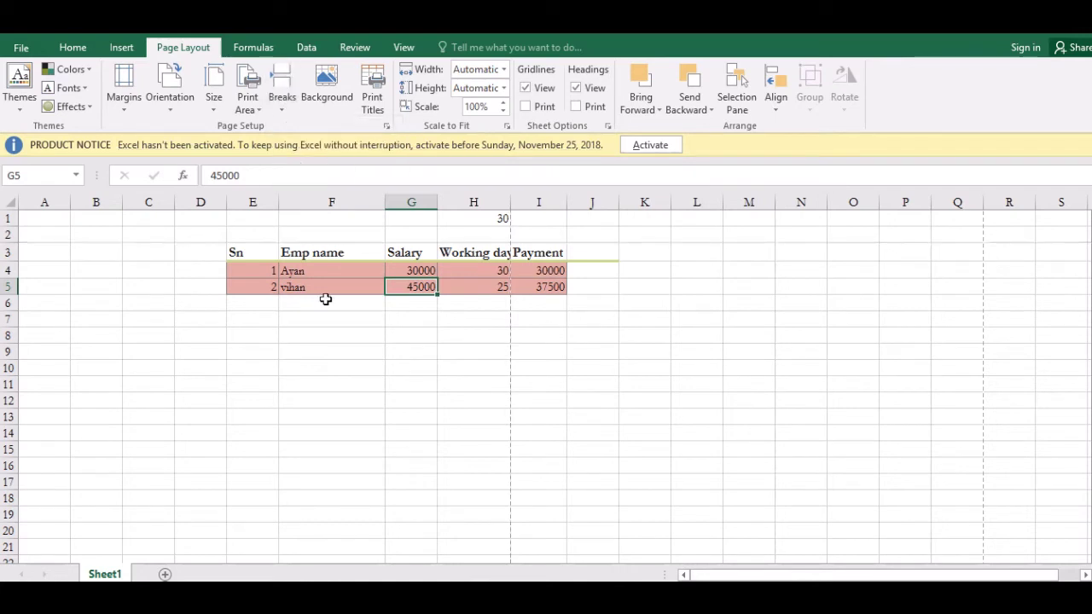
left_click(372, 353)
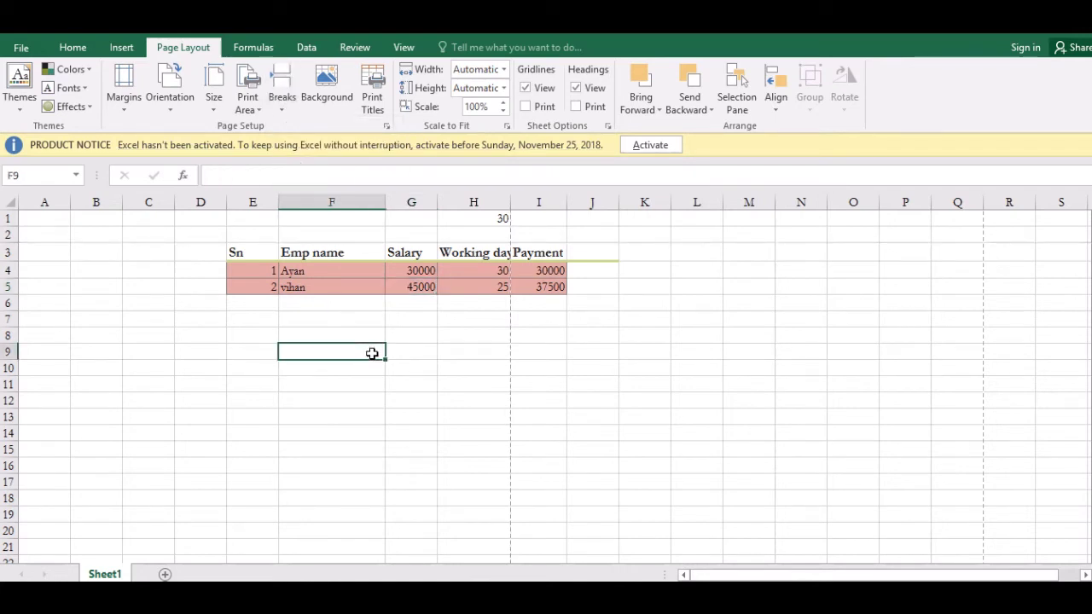
left_click(328, 89)
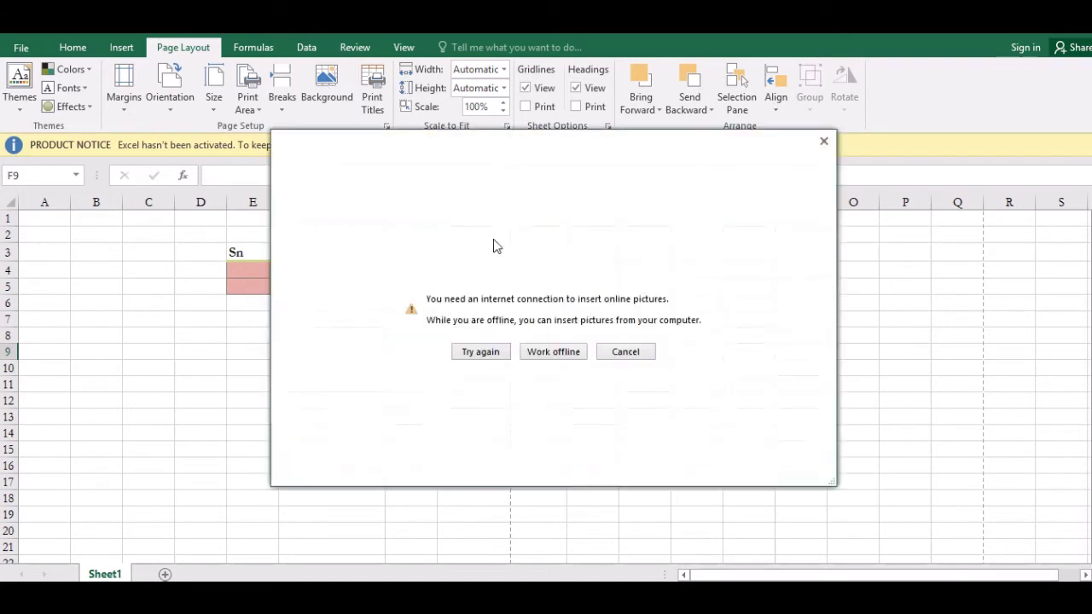
left_click(550, 352)
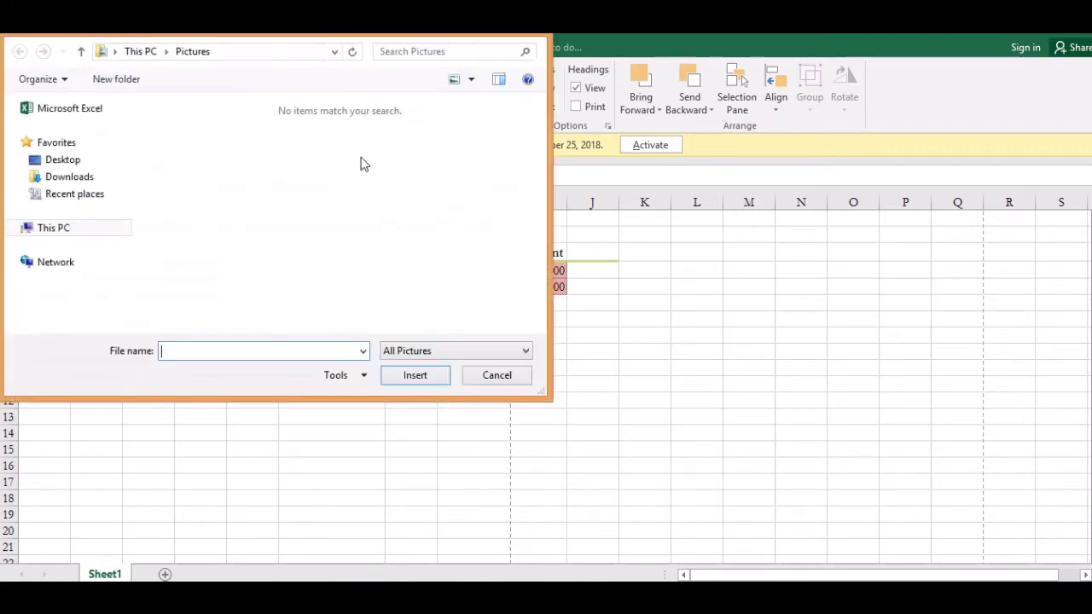
left_click(44, 235)
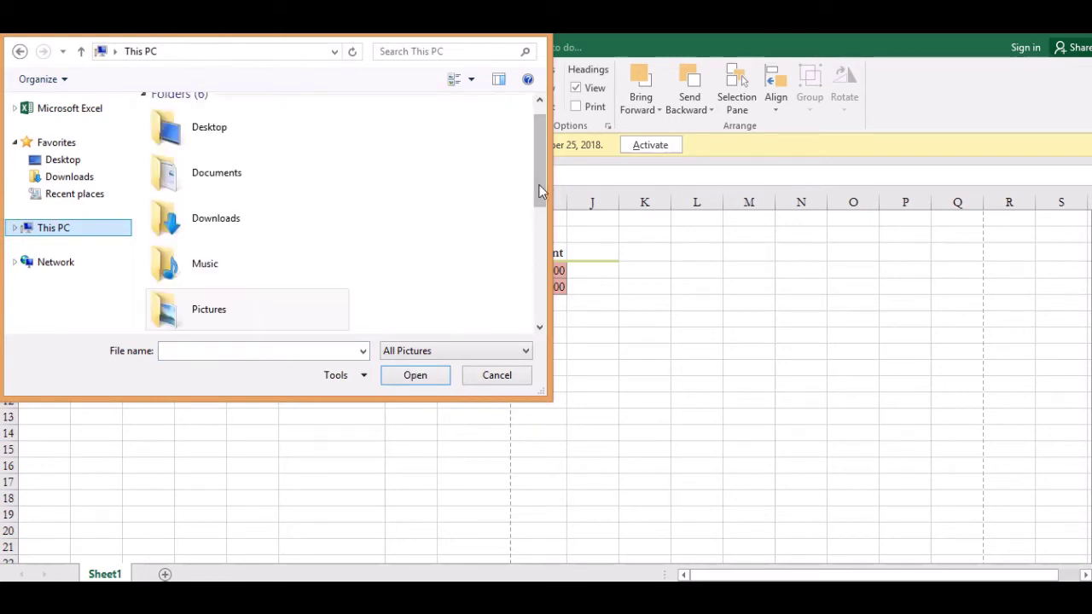
left_click_drag(536, 172, 531, 293)
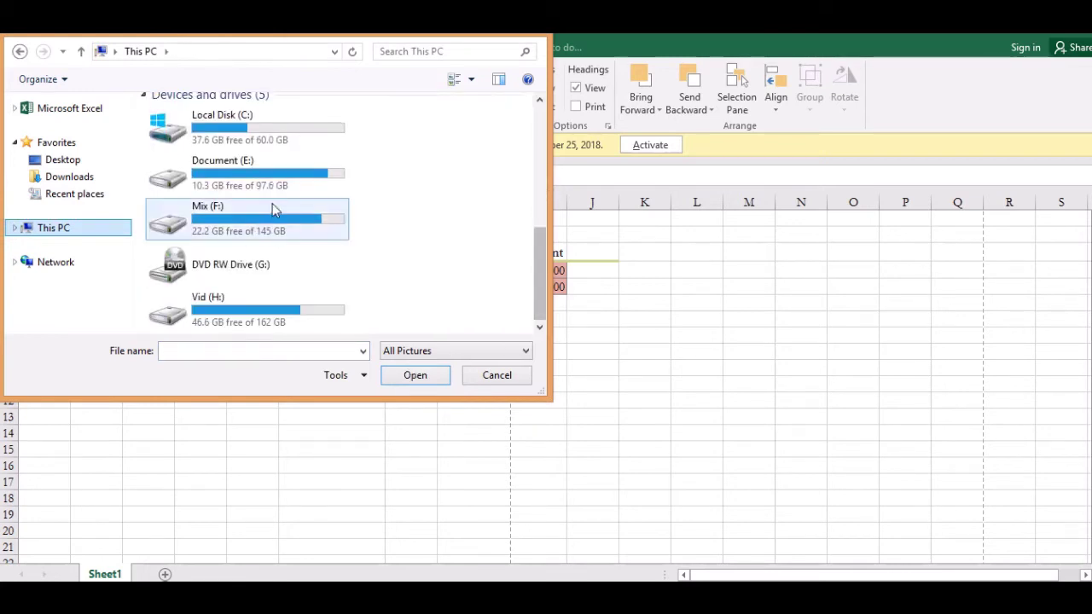
double_click(303, 174)
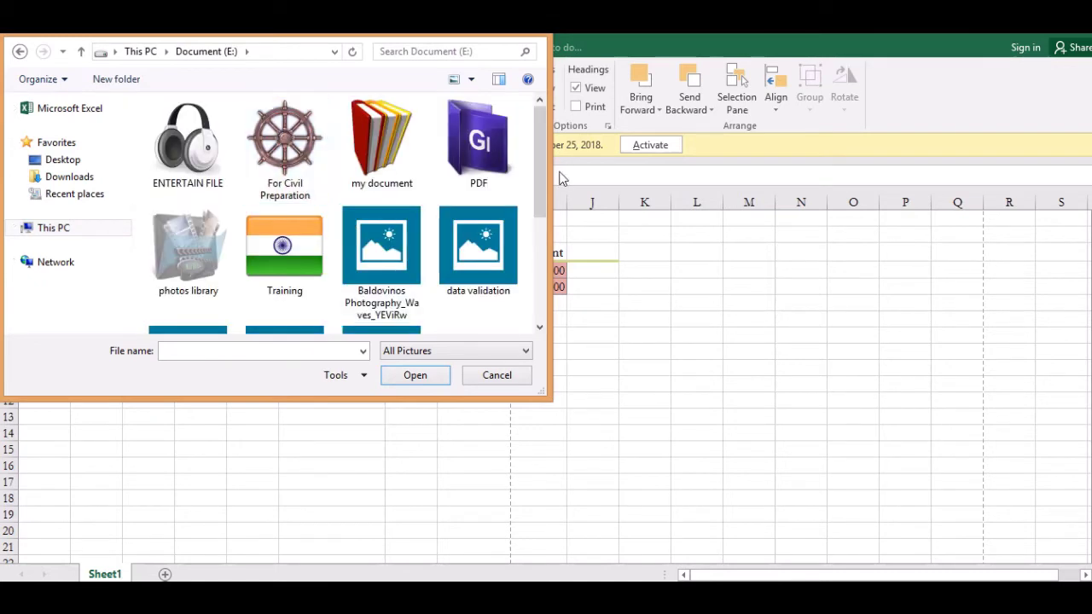
mouse_move(543, 184)
left_mouse_down()
mouse_move(545, 213)
mouse_move(537, 151)
left_mouse_up()
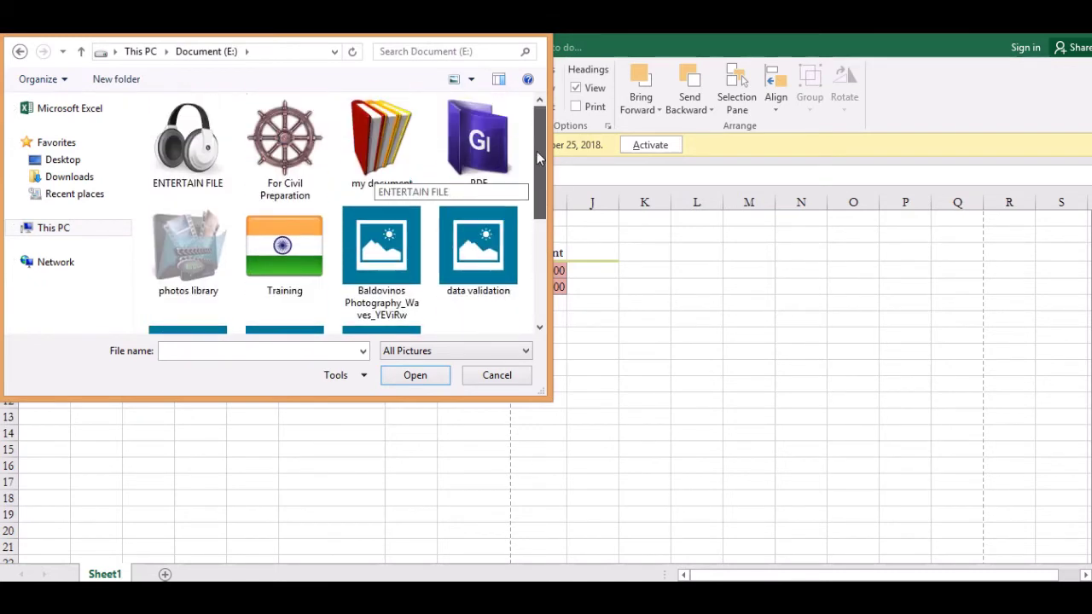
double_click(205, 256)
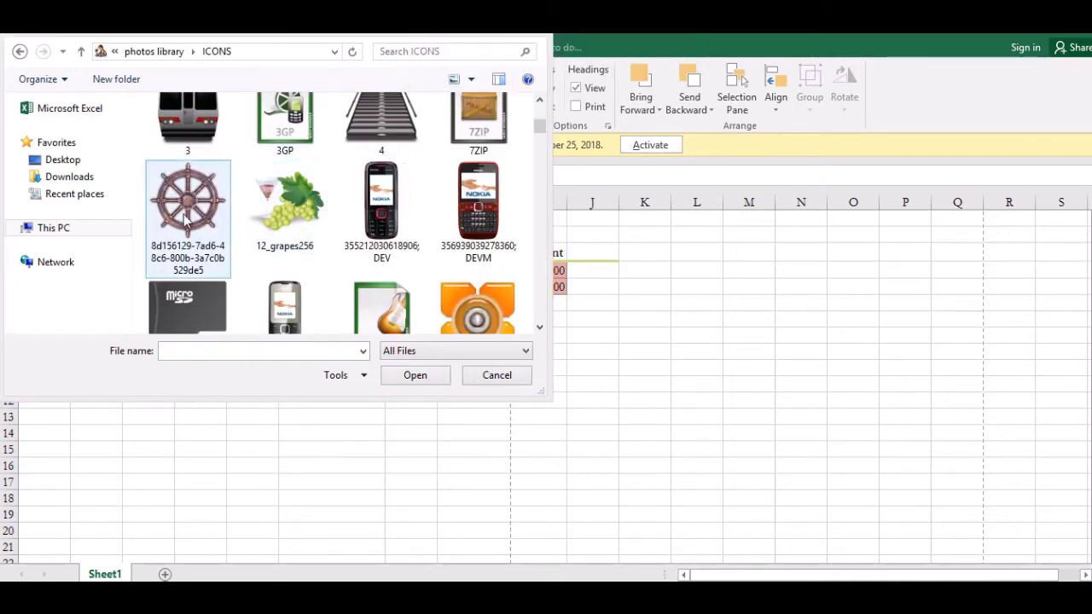
left_click(186, 218)
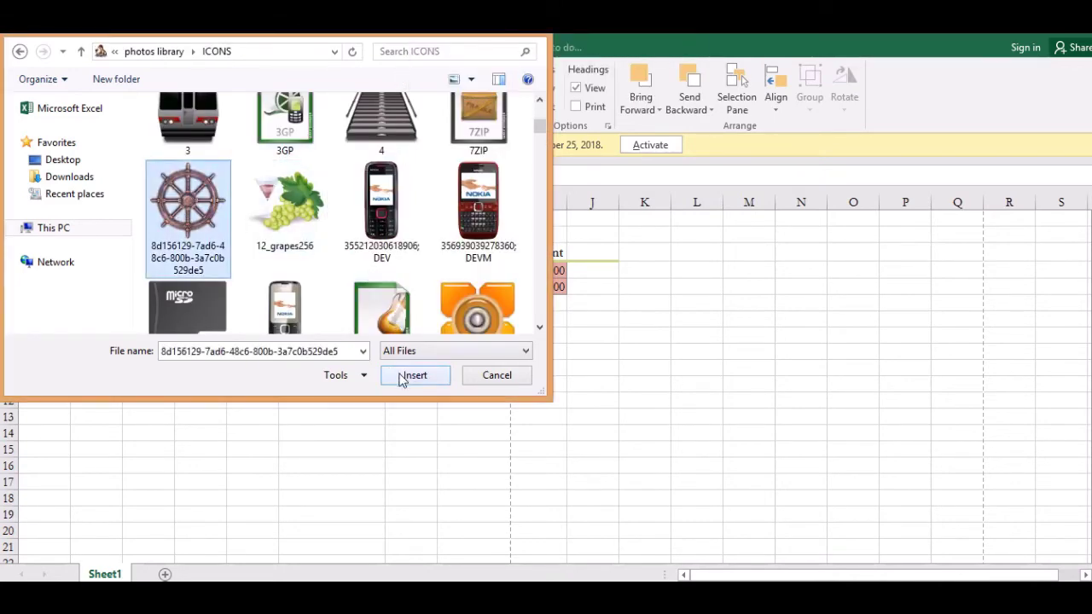
left_click(401, 375)
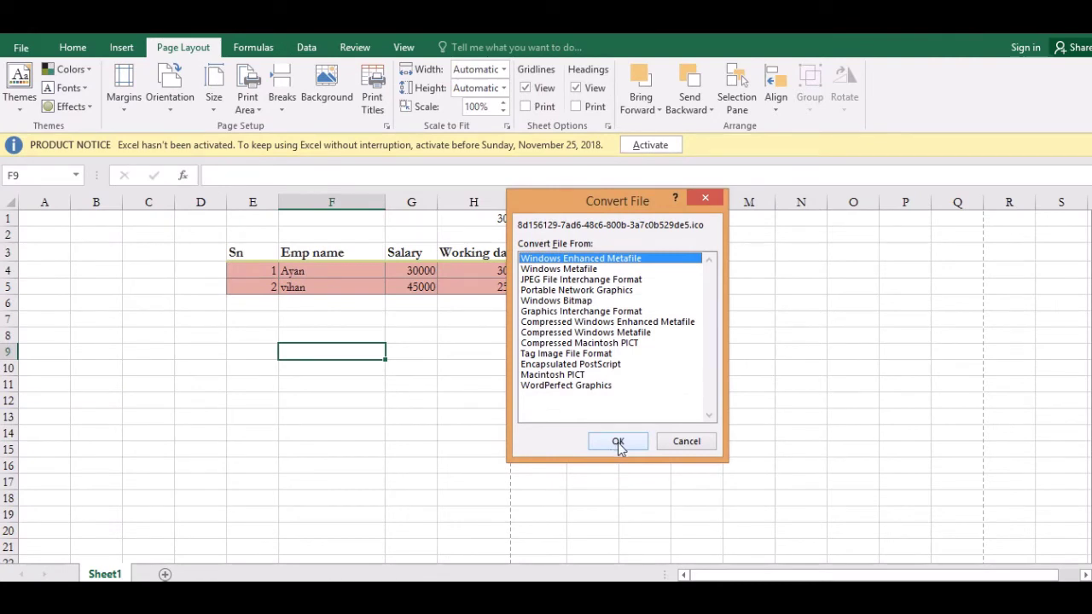
left_click(618, 441)
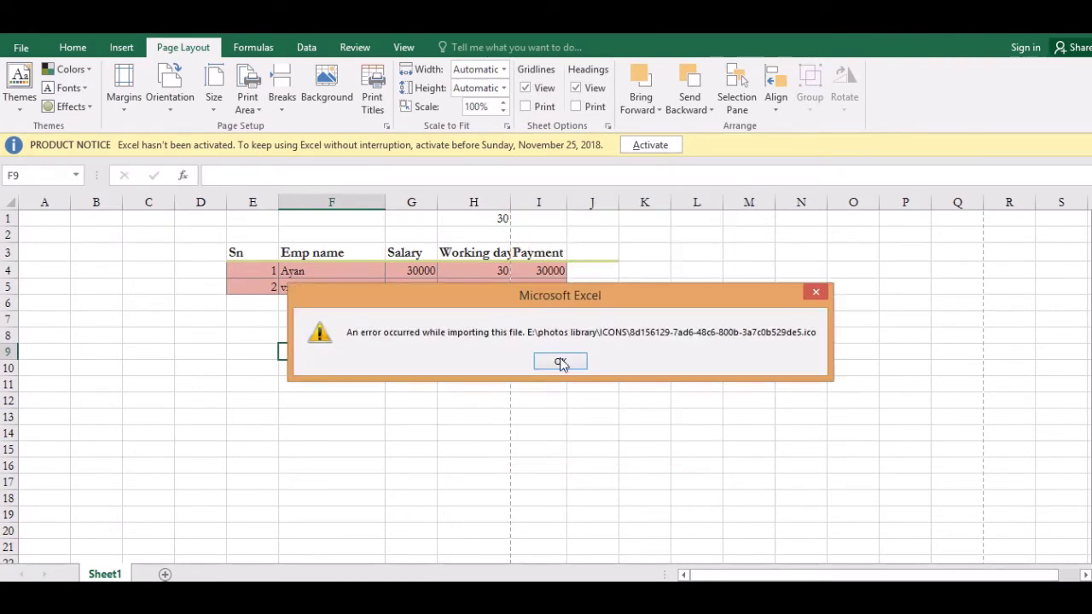
left_click(561, 363)
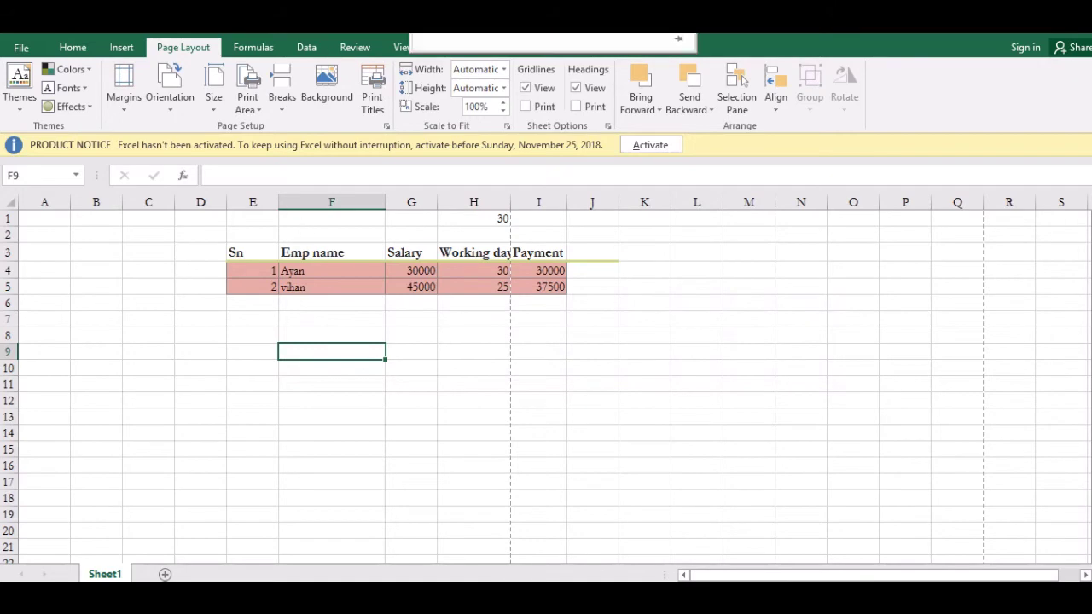
Apply 3d Wallpaper_3 as the sheet background, then delete the background again.
left_click(194, 145)
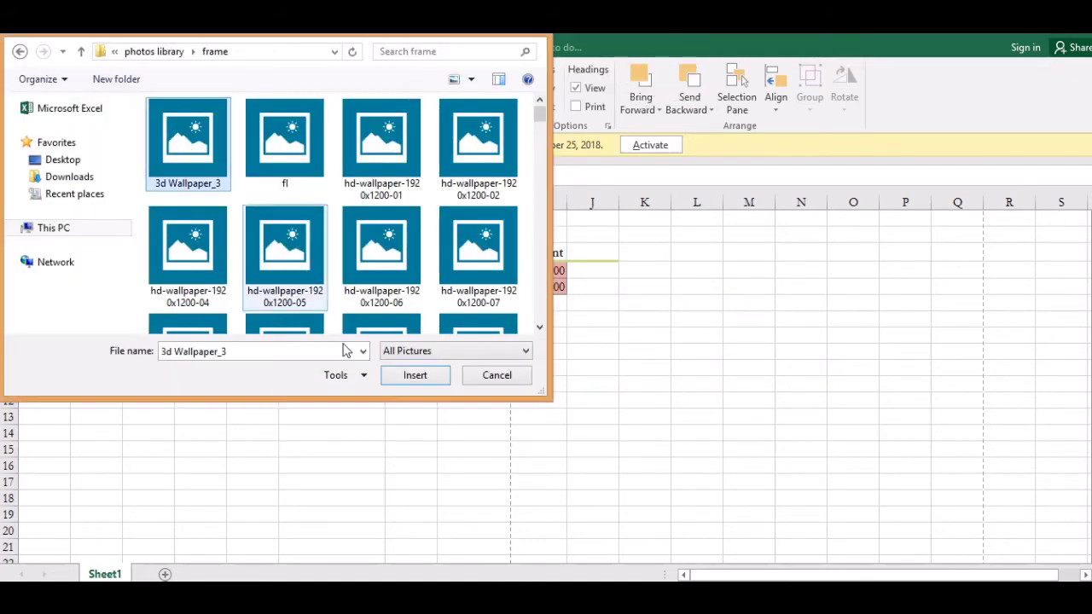
left_click(432, 380)
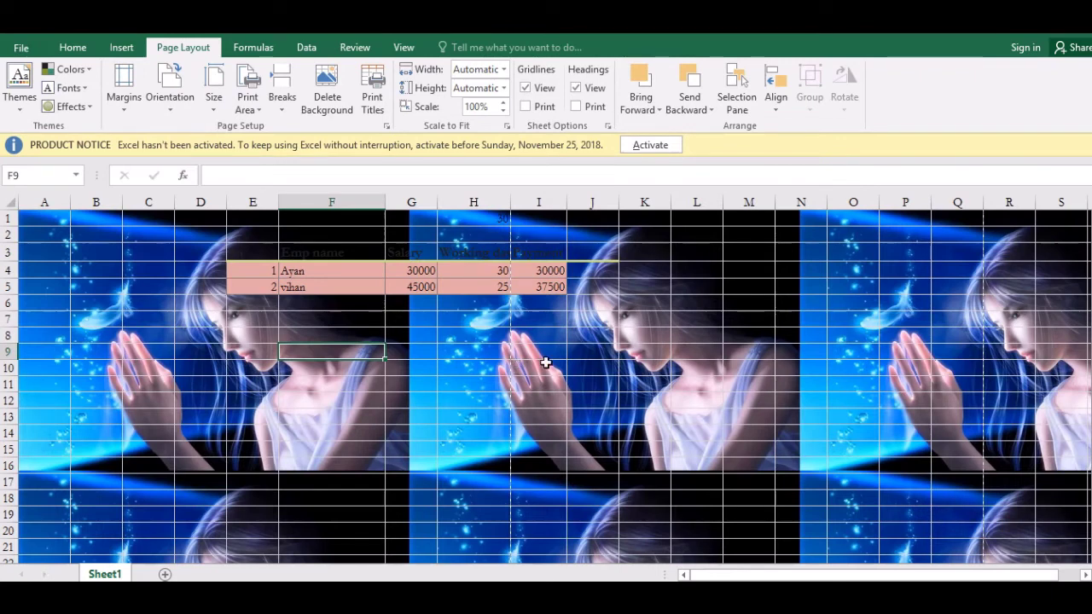
left_click(517, 366)
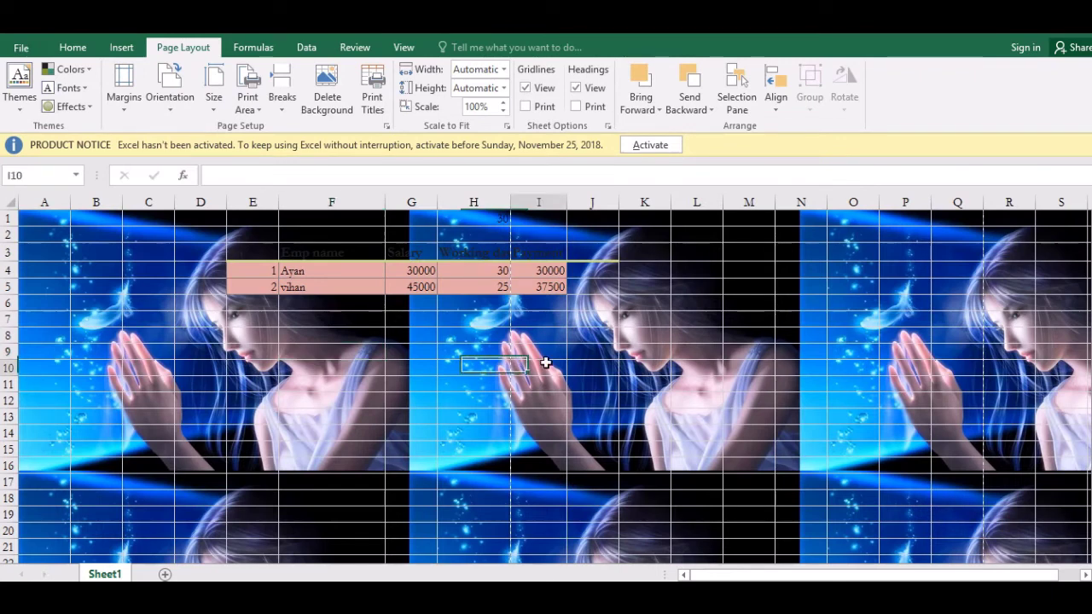
left_click(333, 96)
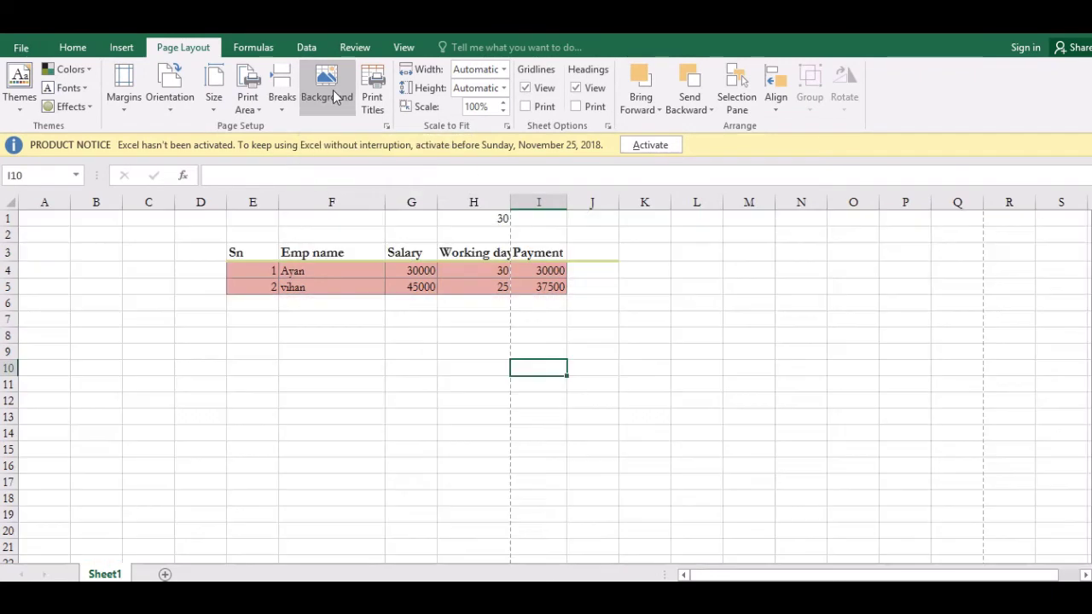
Bring up Page Setup via Print Titles and move through Page and Margins to Header/Footer.
left_click(378, 92)
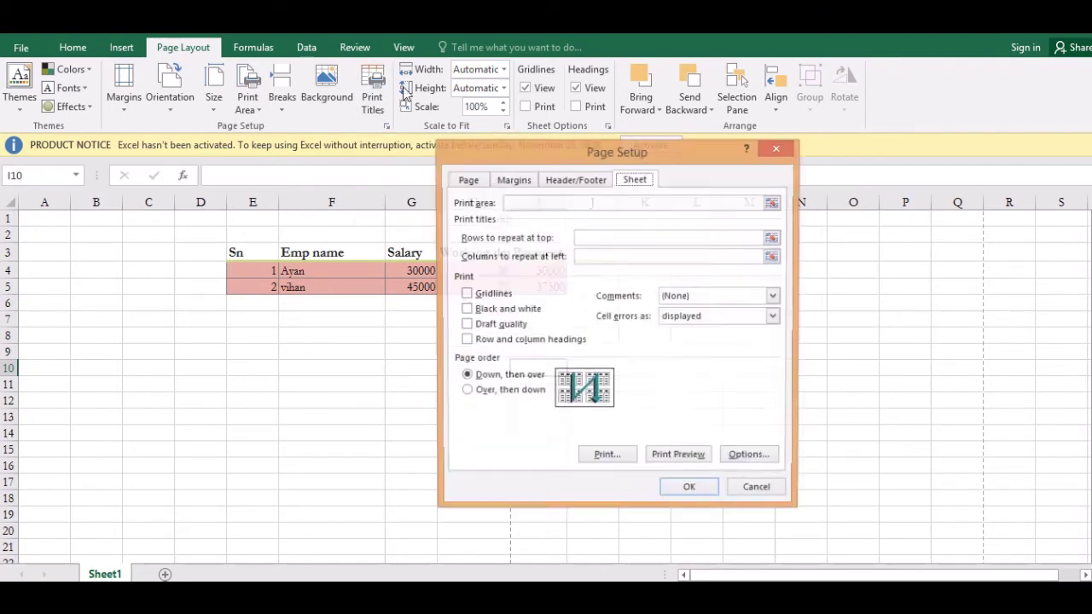
left_click(467, 181)
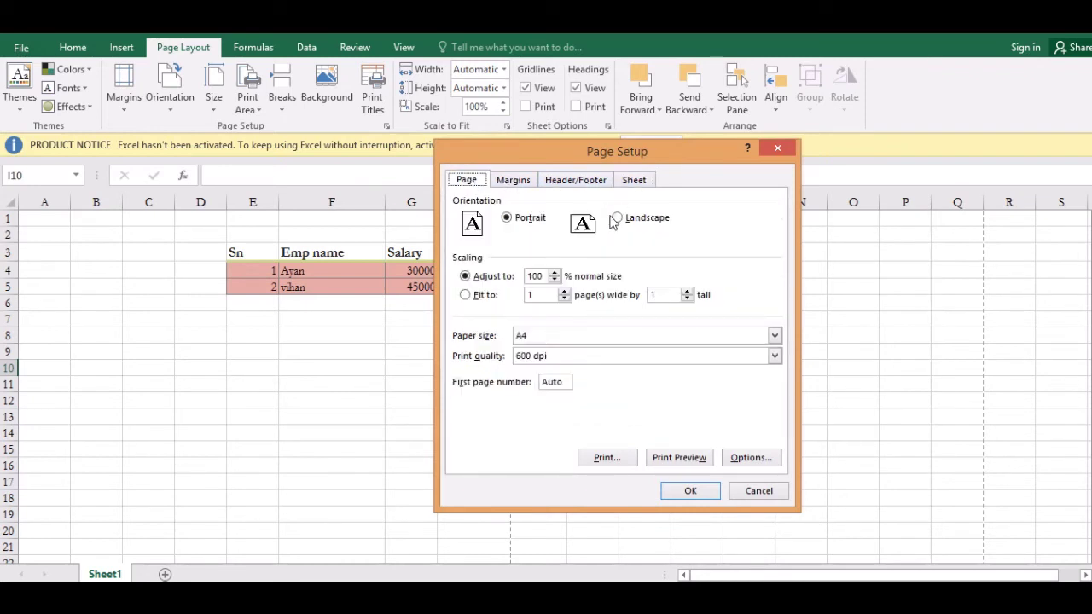
left_click(518, 181)
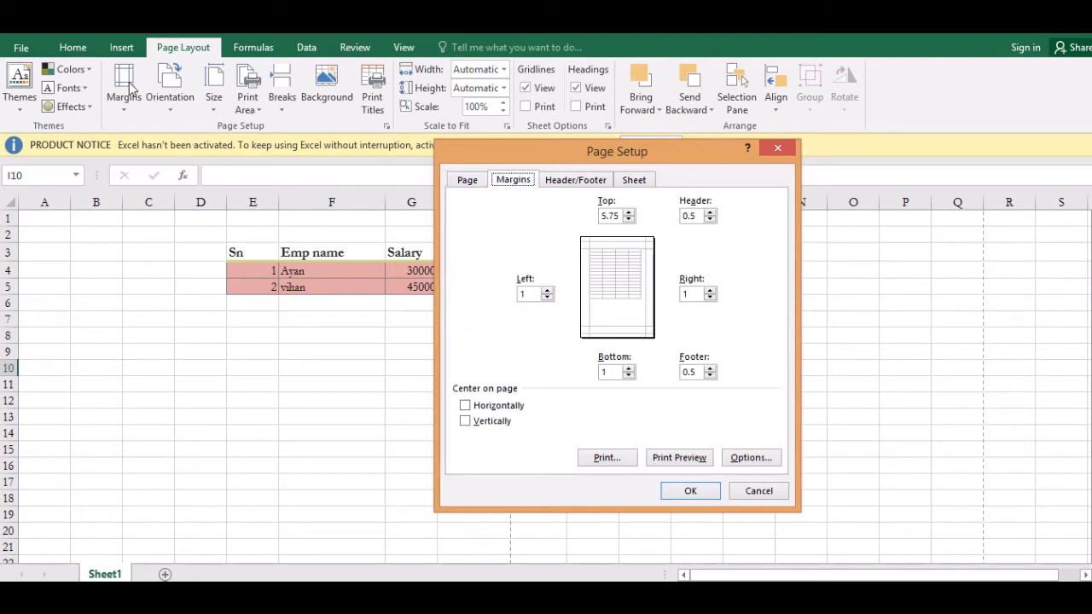
left_click(565, 183)
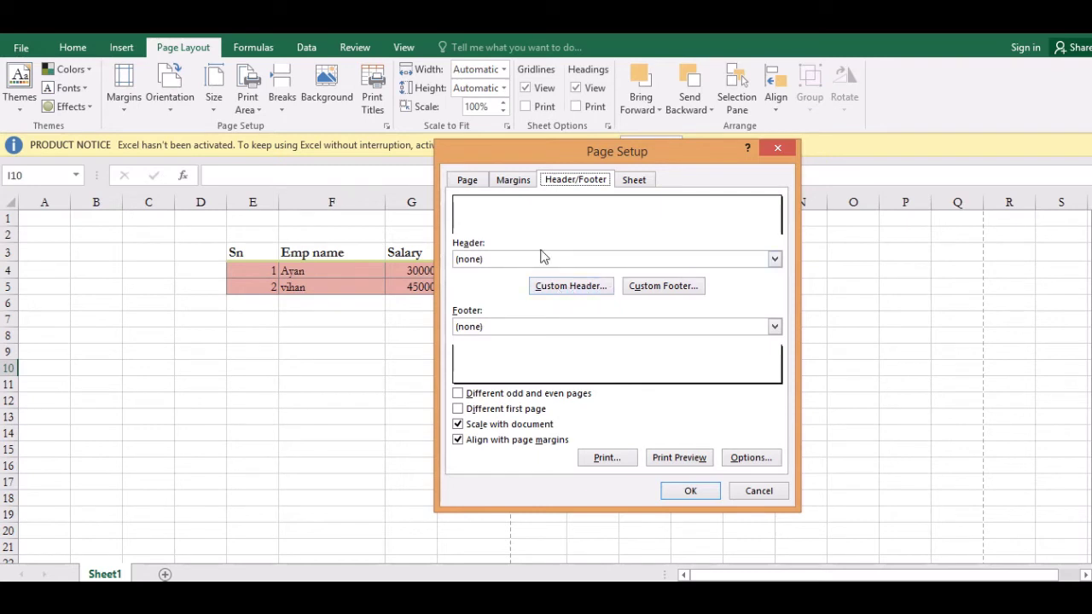
Add a custom header with the current date at left and 'Frank Solution' centred.
left_click(573, 287)
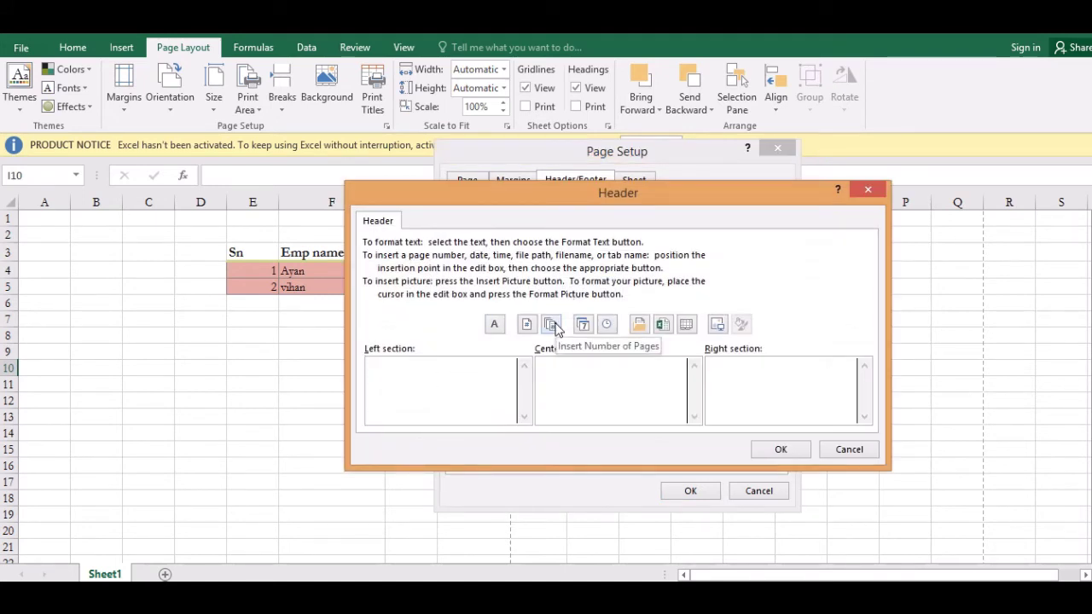
left_click(583, 326)
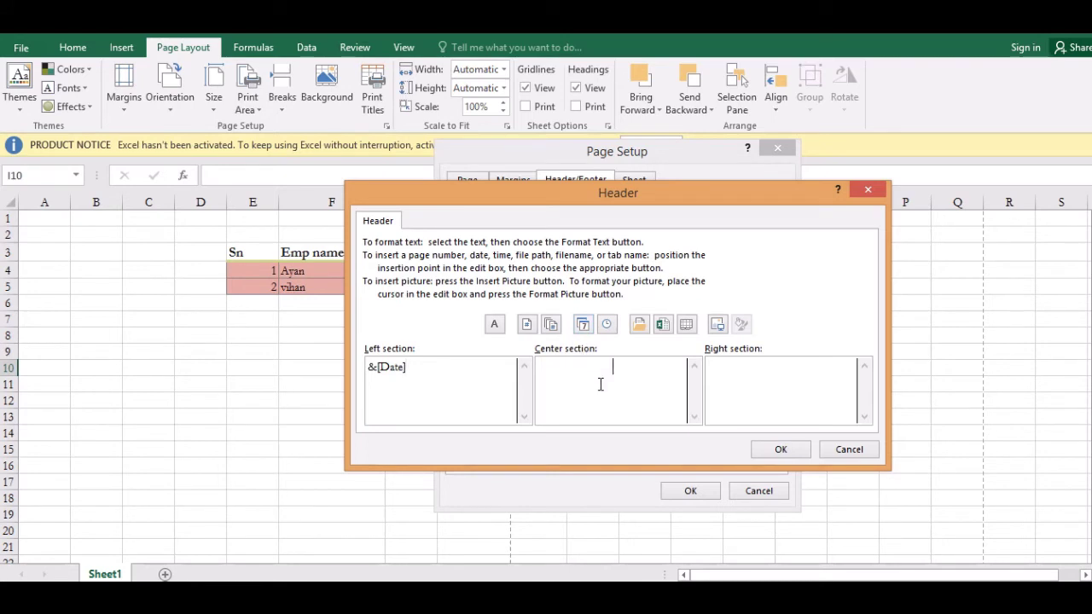
type("Fma")
key("BackSpace")
key("BackSpace")
type("r")
type("ank solutio")
type("n")
key("BackSpace")
type("S")
left_click(779, 448)
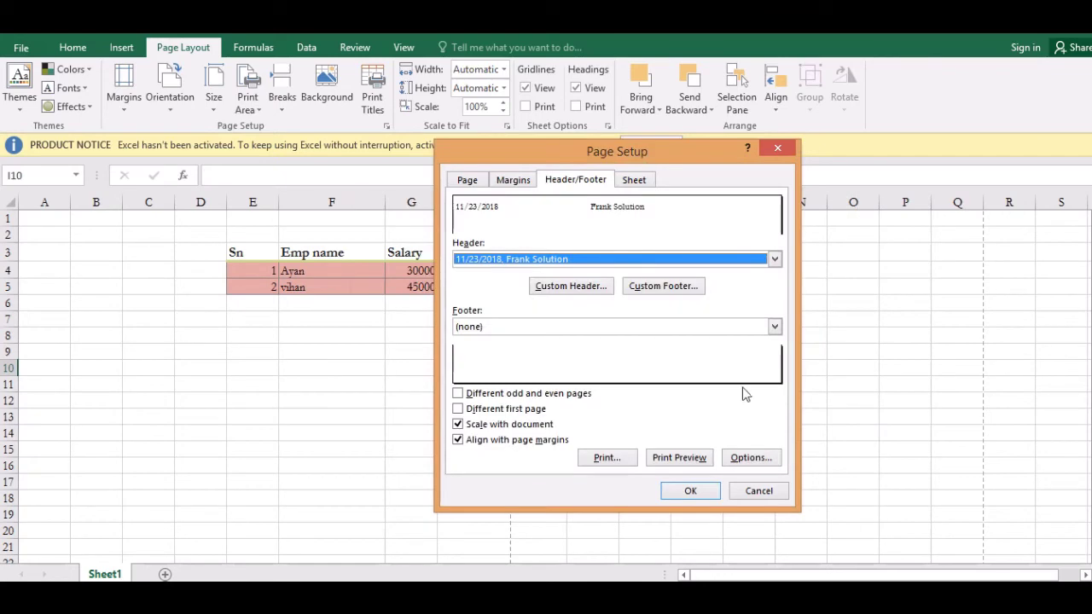
Put 'Director Sign' in the footer's right section and apply the Page Setup.
left_click(643, 291)
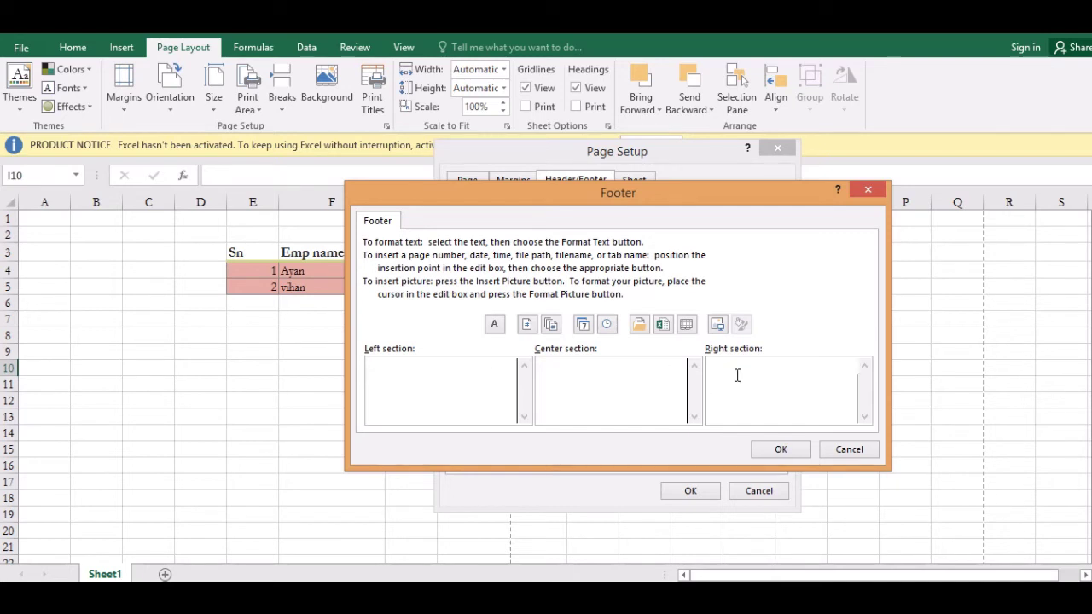
type("Darecto")
type("re")
key("BackSpace")
type("Sign")
key("BackSpace")
key("BackSpace")
key("BackSpace")
type("I")
type("gn")
left_click(765, 451)
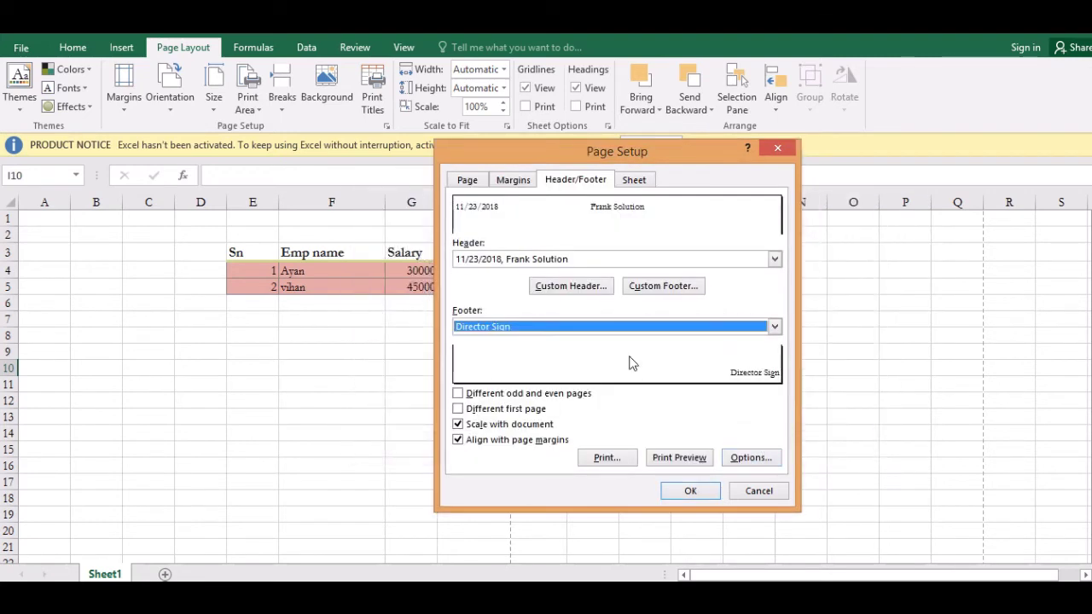
left_click(683, 490)
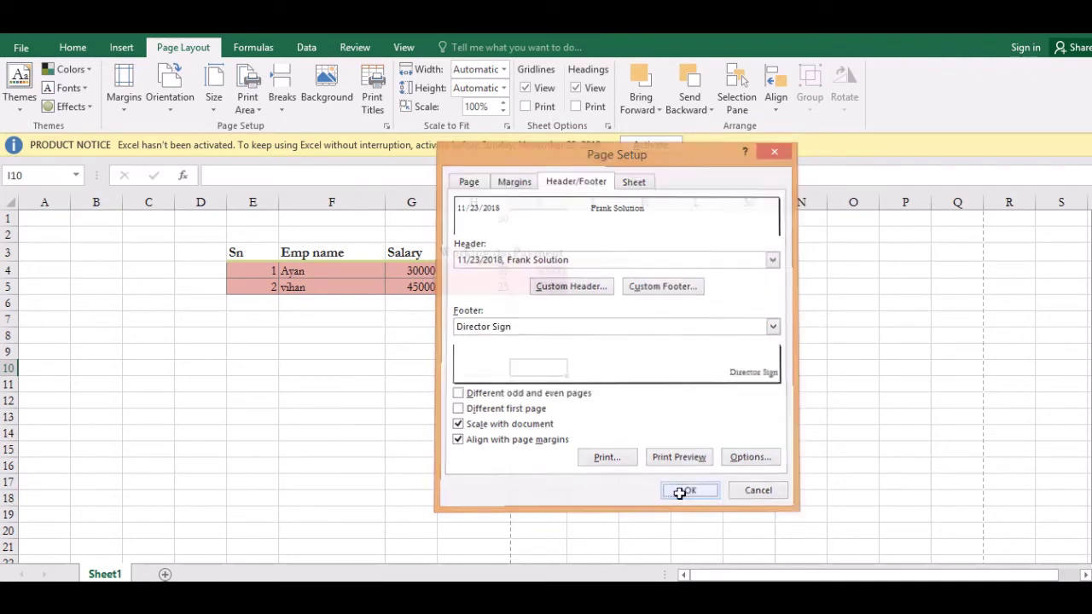
left_click(373, 355)
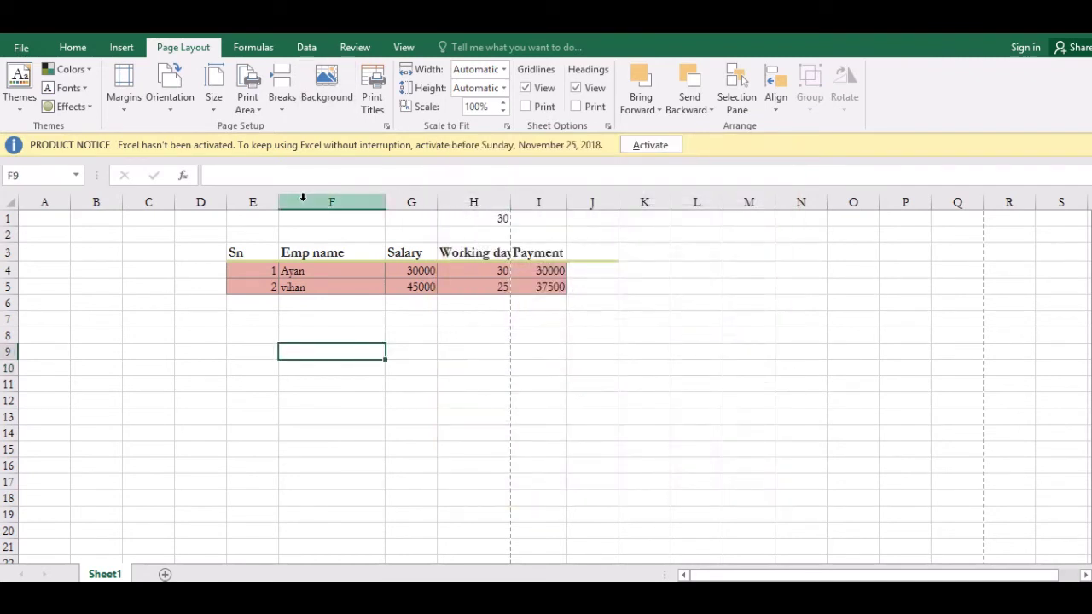
left_click(293, 251)
key("Up")
key("Up")
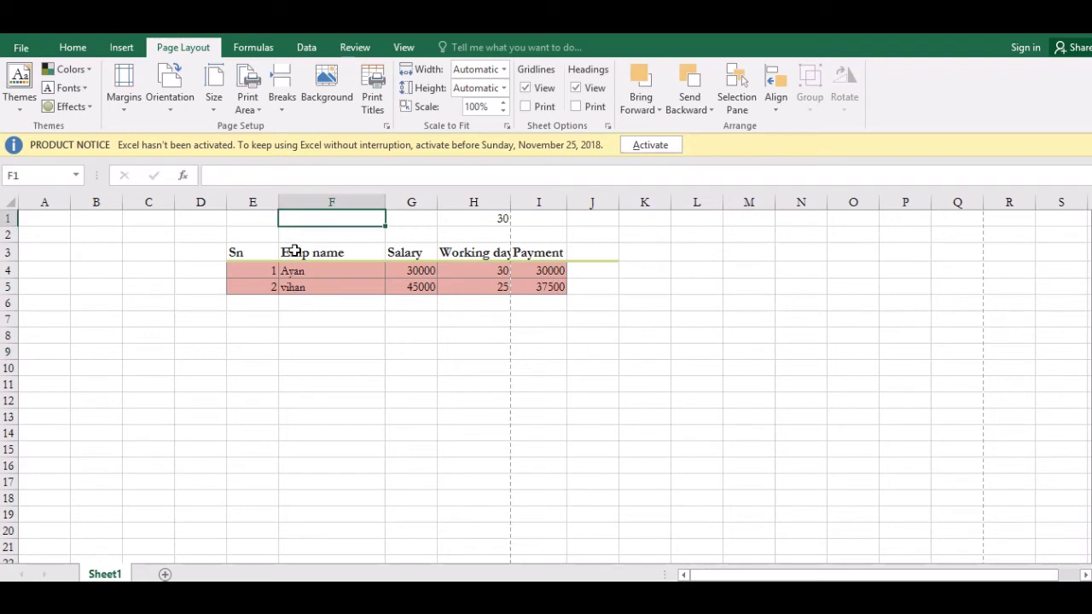
key("ctrl+p")
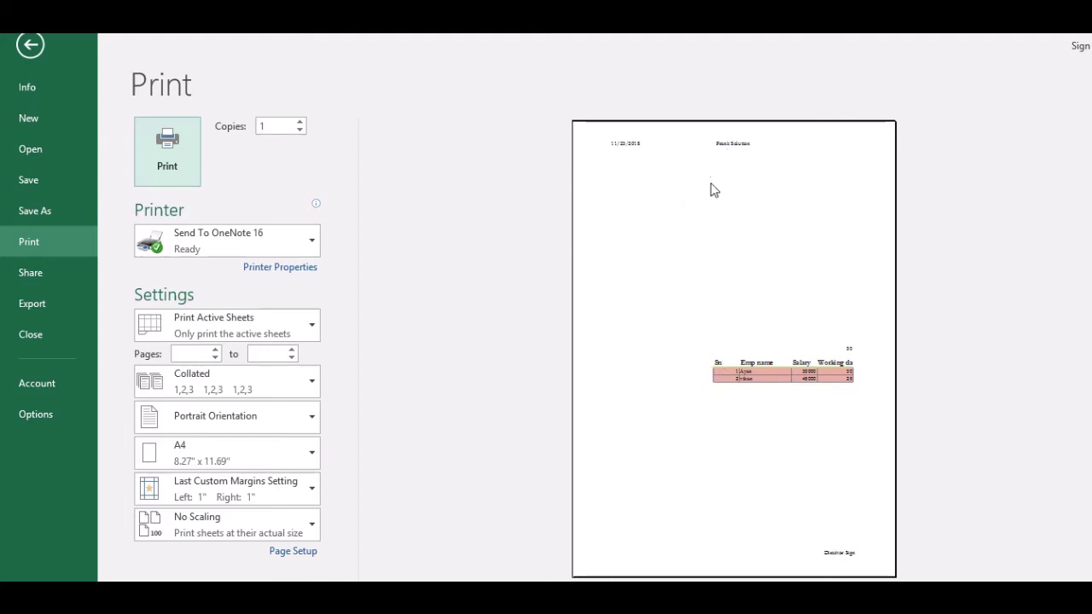
key("Escape")
Enter 'sun' in S8 and fill mon through thu across T8:W8.
left_click(611, 314)
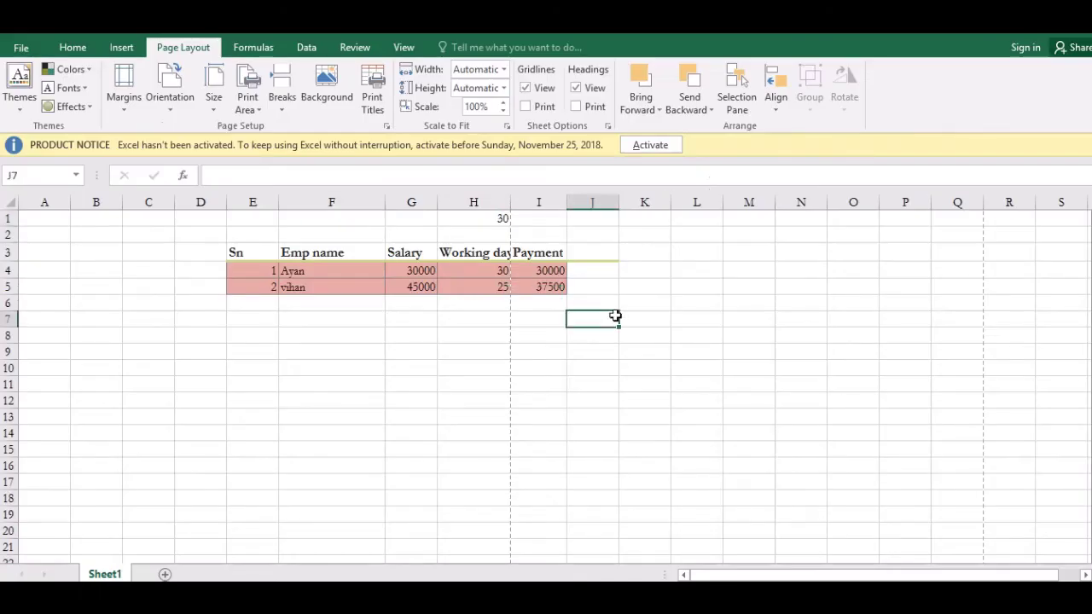
left_click(881, 358)
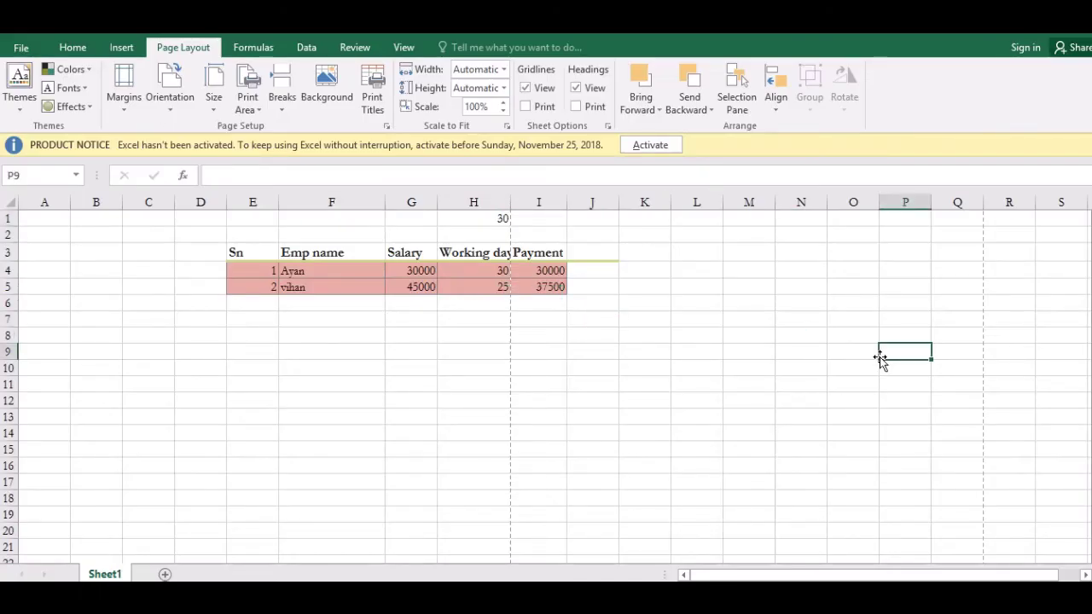
key("Right")
key("Right")
key("Right")
key("Right")
key("Right")
key("Right")
key("Right")
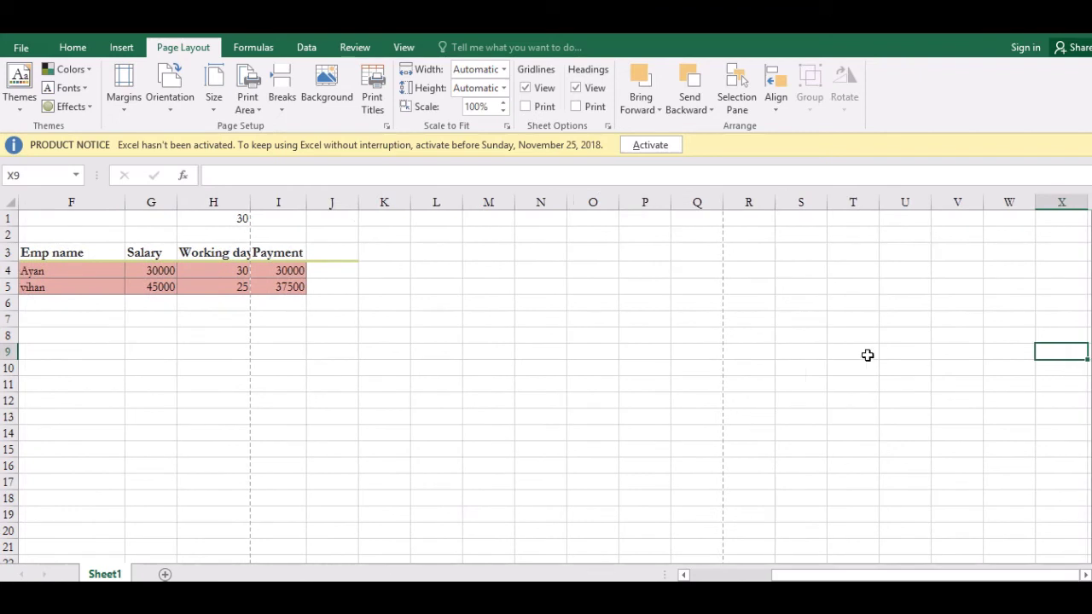
left_click(822, 333)
type("sund")
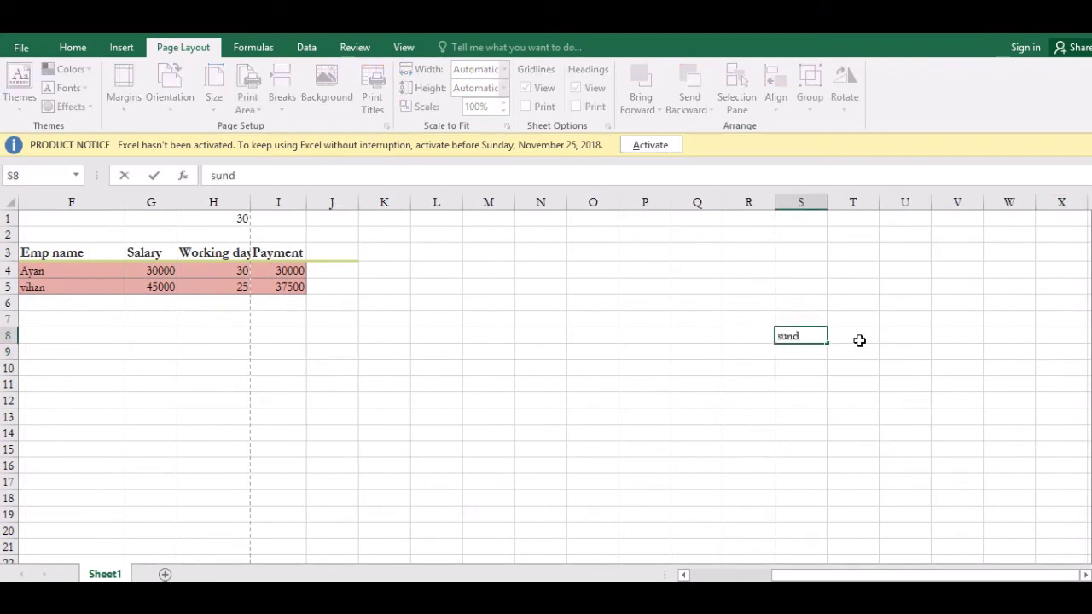
key("BackSpace")
left_click_drag(829, 344, 1048, 404)
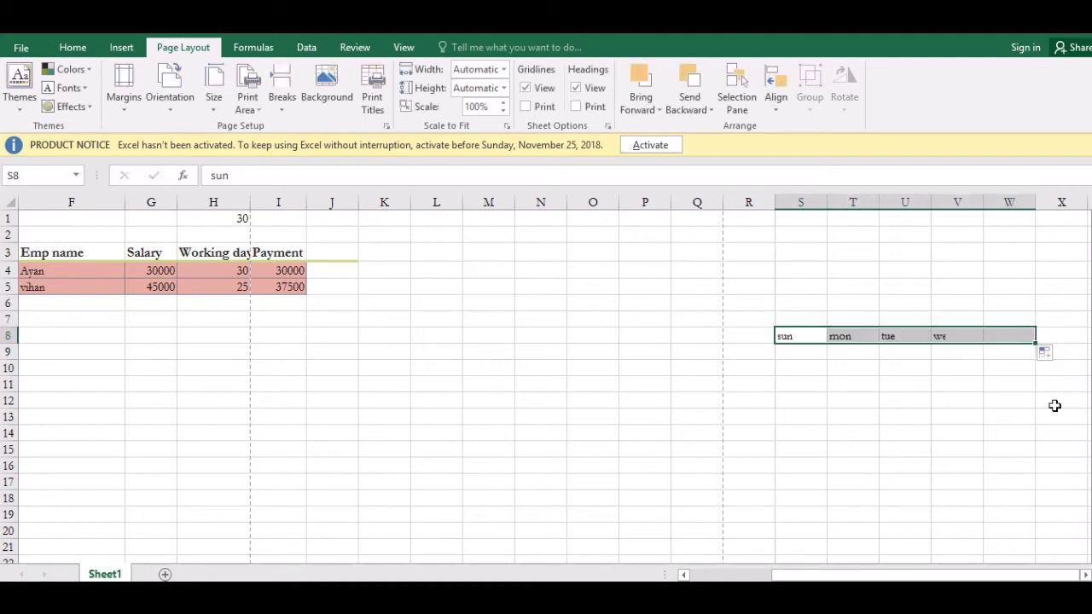
Set the S8:W8 day range as the print area.
left_click(859, 339)
left_click(847, 392)
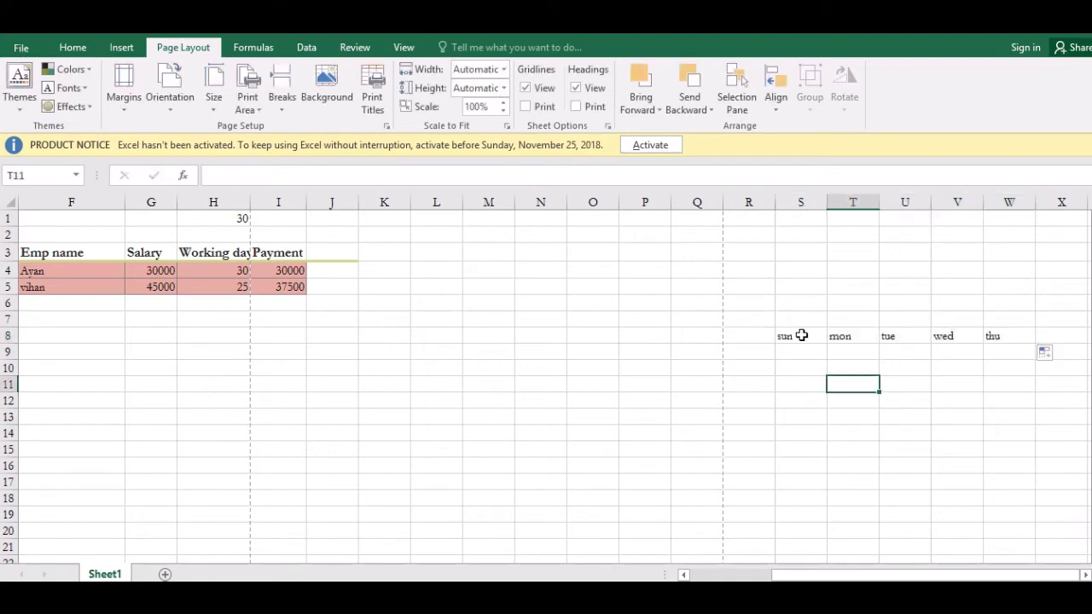
left_click(802, 333)
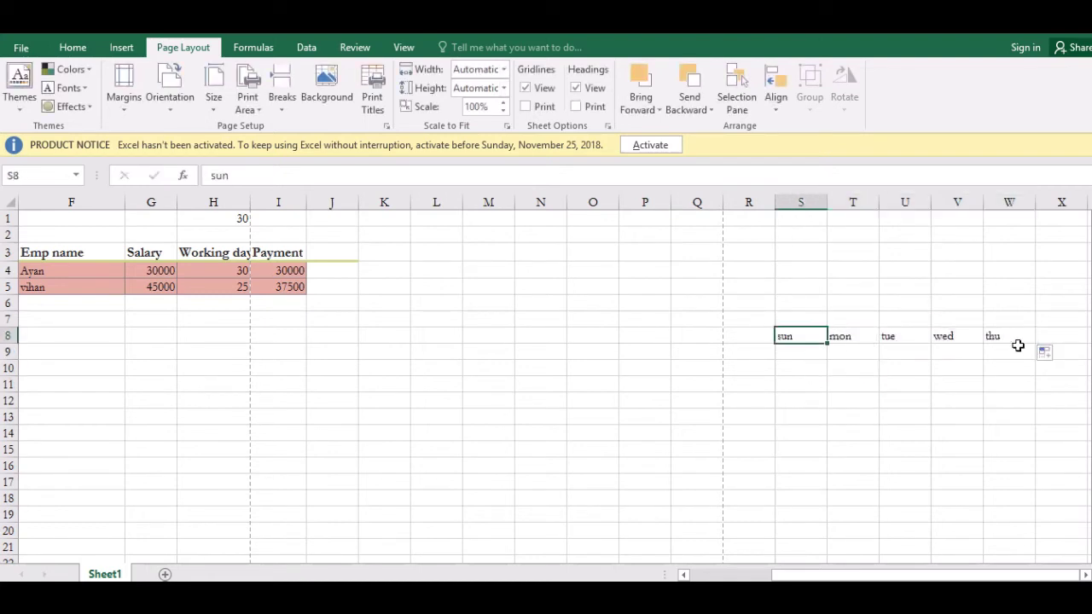
left_click(892, 350)
left_click(796, 334)
key("shift+Right")
key("shift+Right")
key("shift+Right")
key("shift+Right")
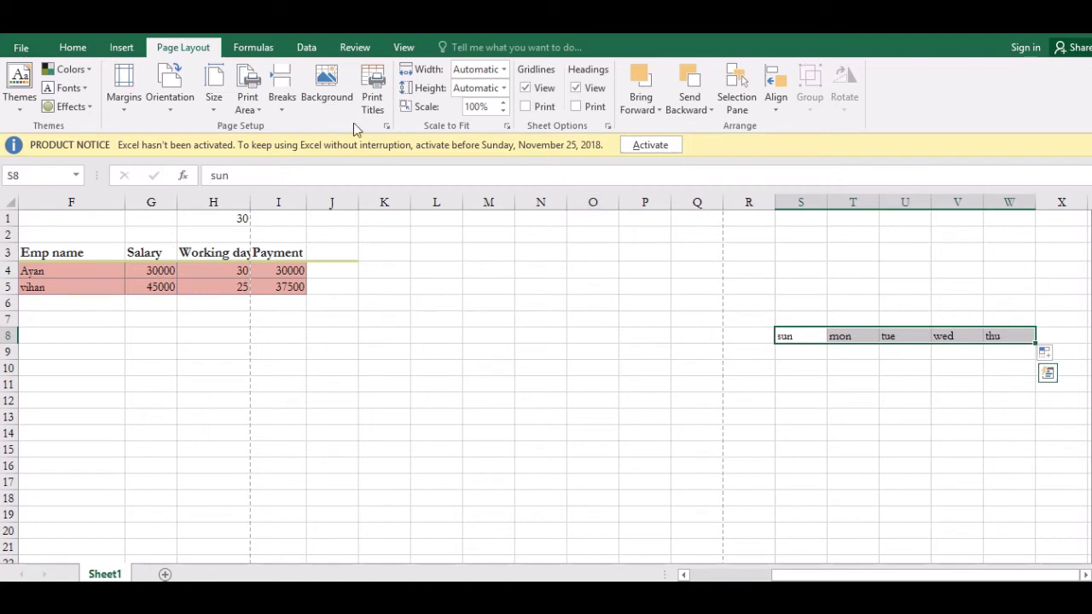
left_click(260, 106)
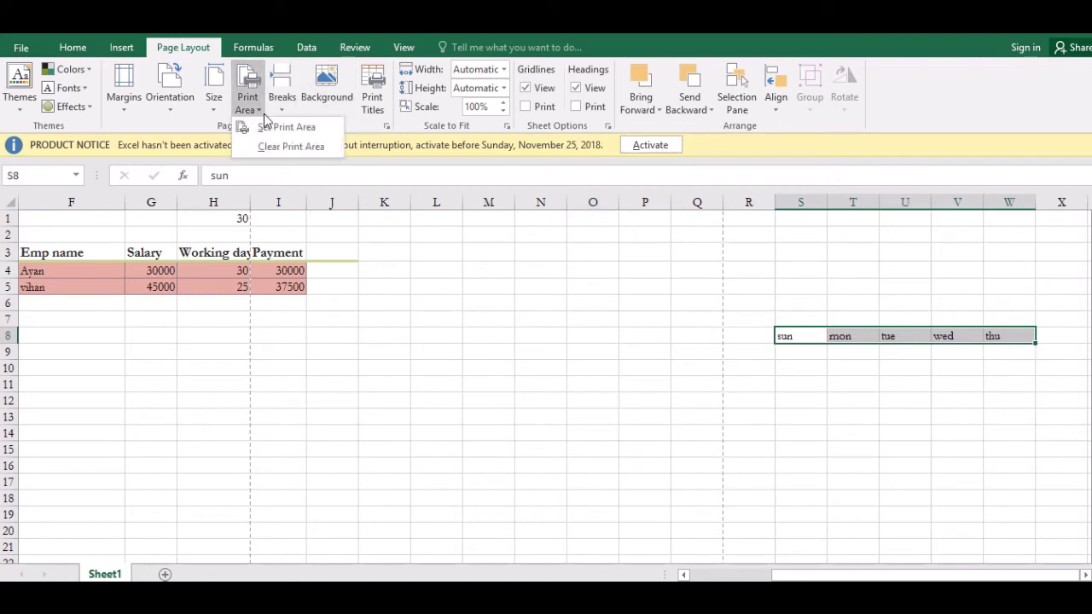
left_click(275, 134)
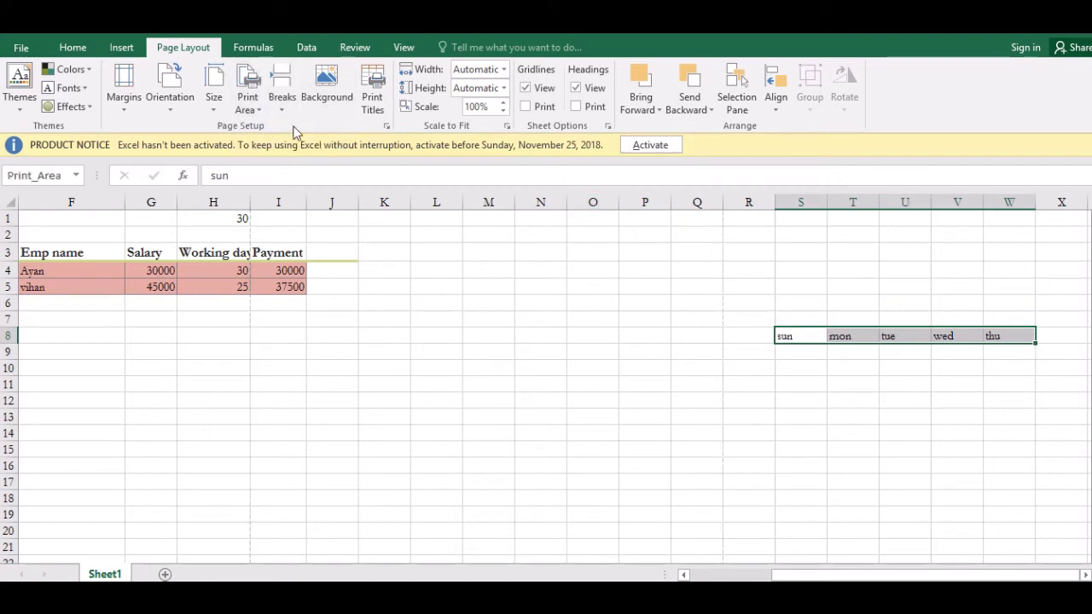
left_click(857, 300)
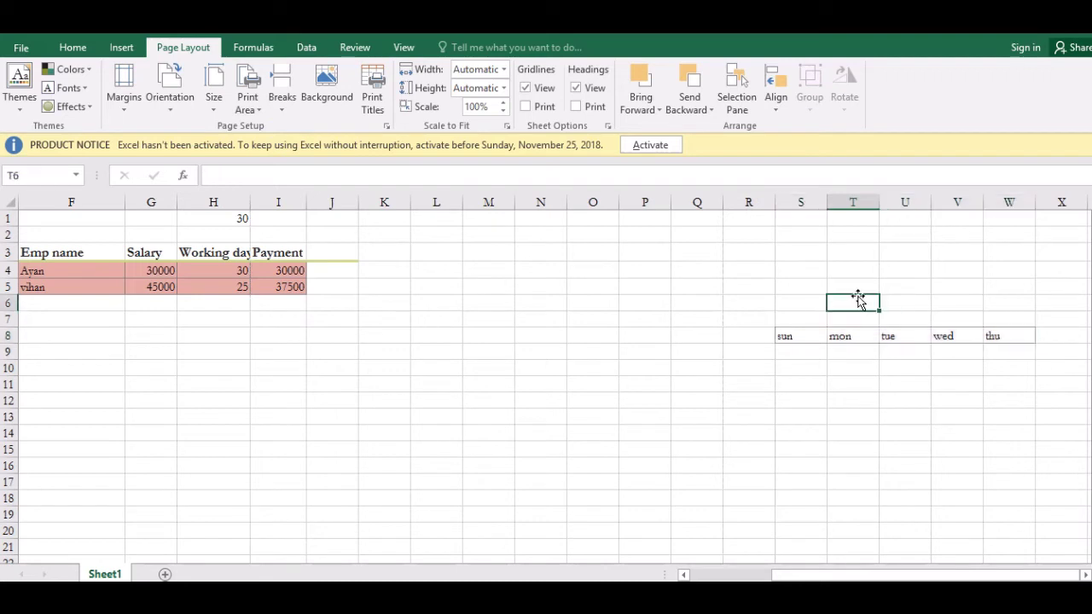
key("ctrl+p")
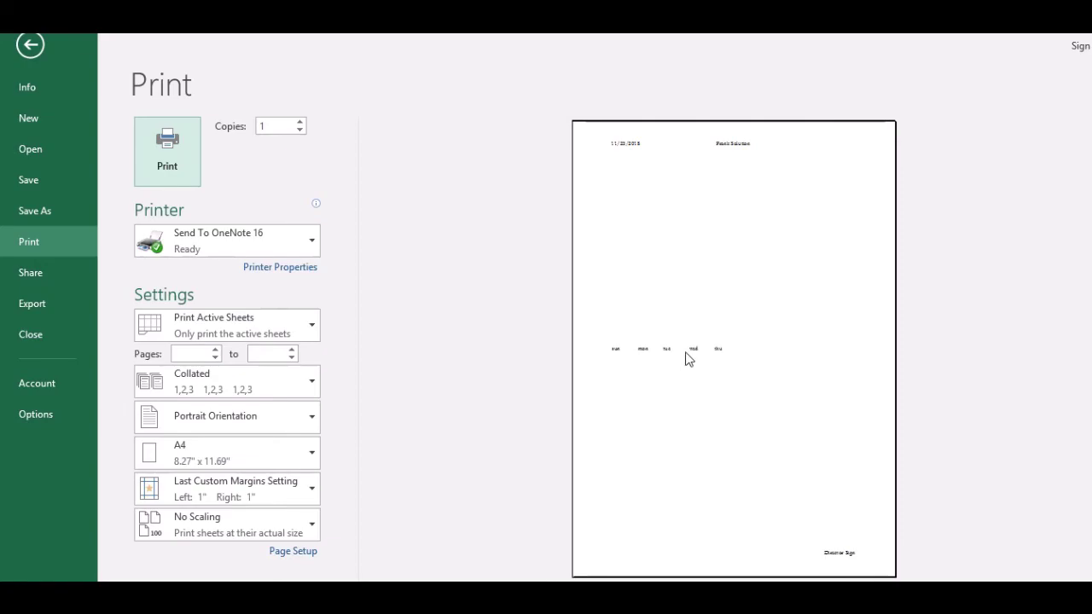
key("Escape")
left_click(587, 323)
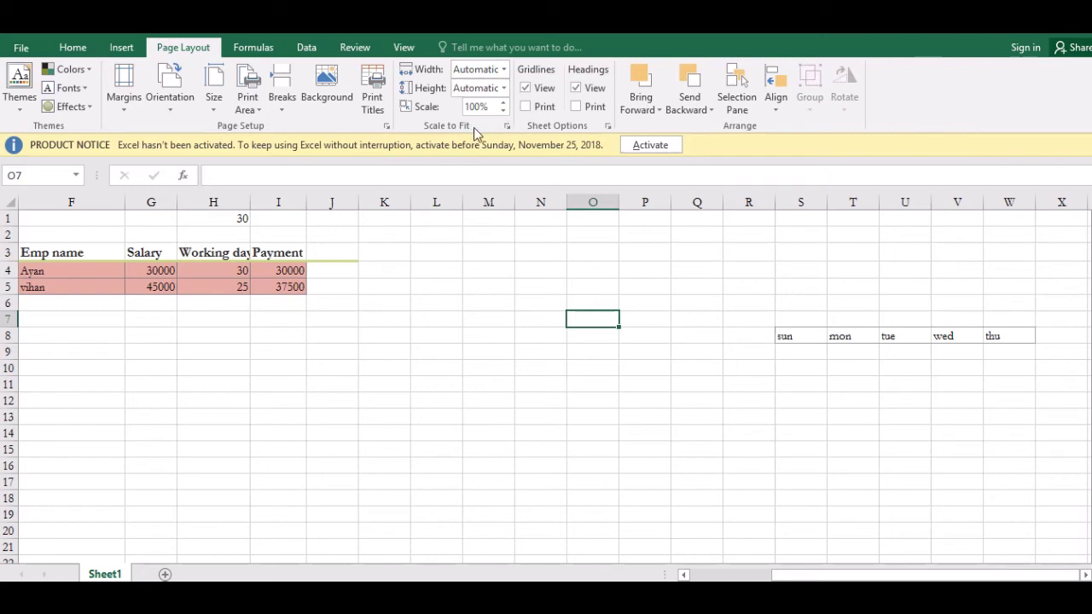
Set the page width scaling to fit 2 pages, lowering the scale to 76%.
left_click(400, 252)
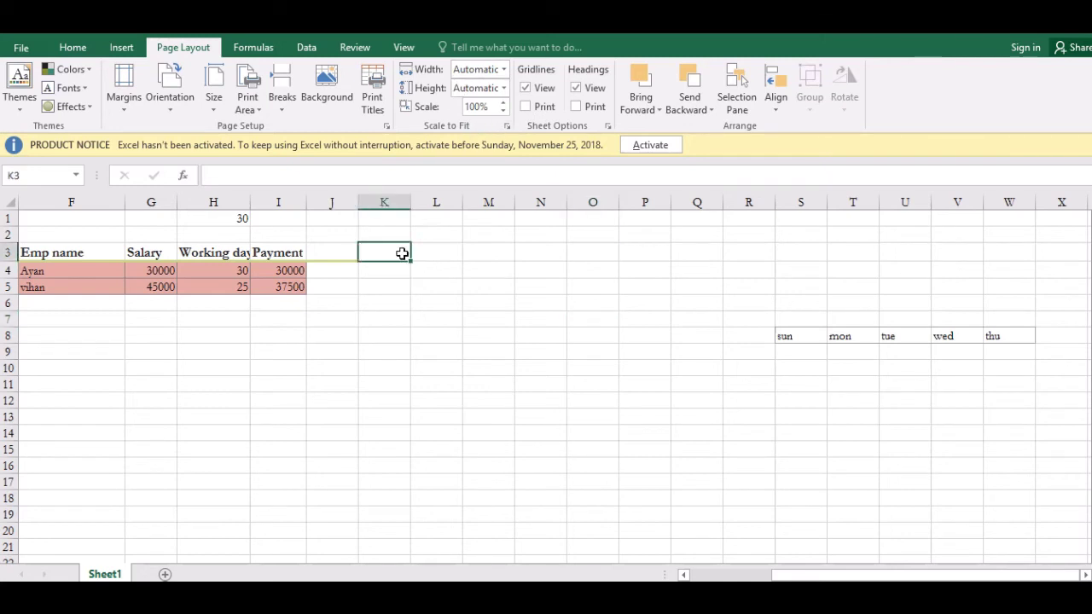
left_click(248, 104)
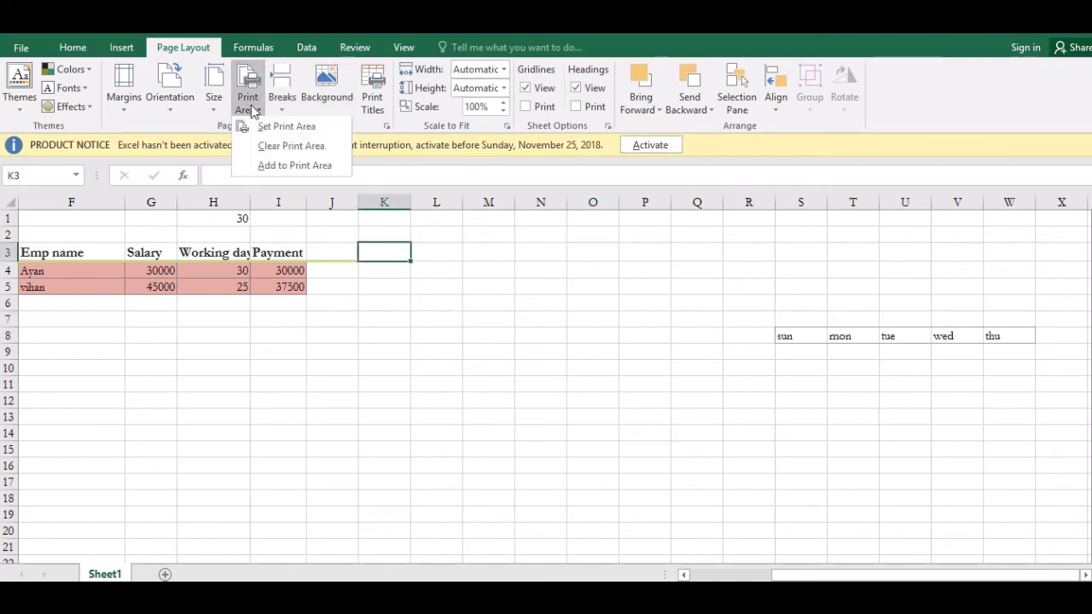
left_click(299, 144)
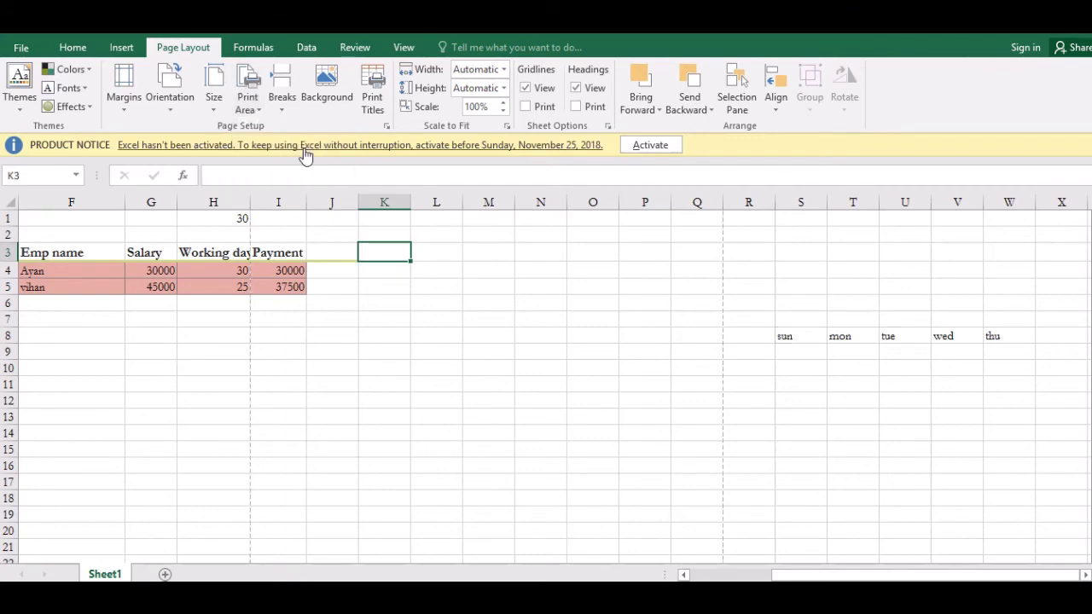
left_click(304, 146)
key("Escape")
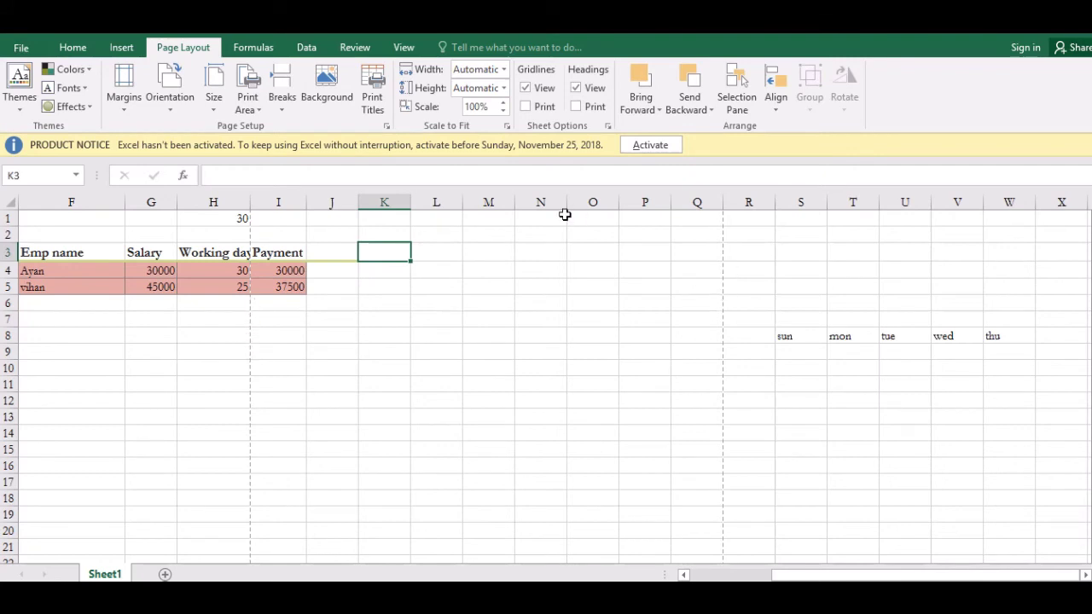
left_click(503, 69)
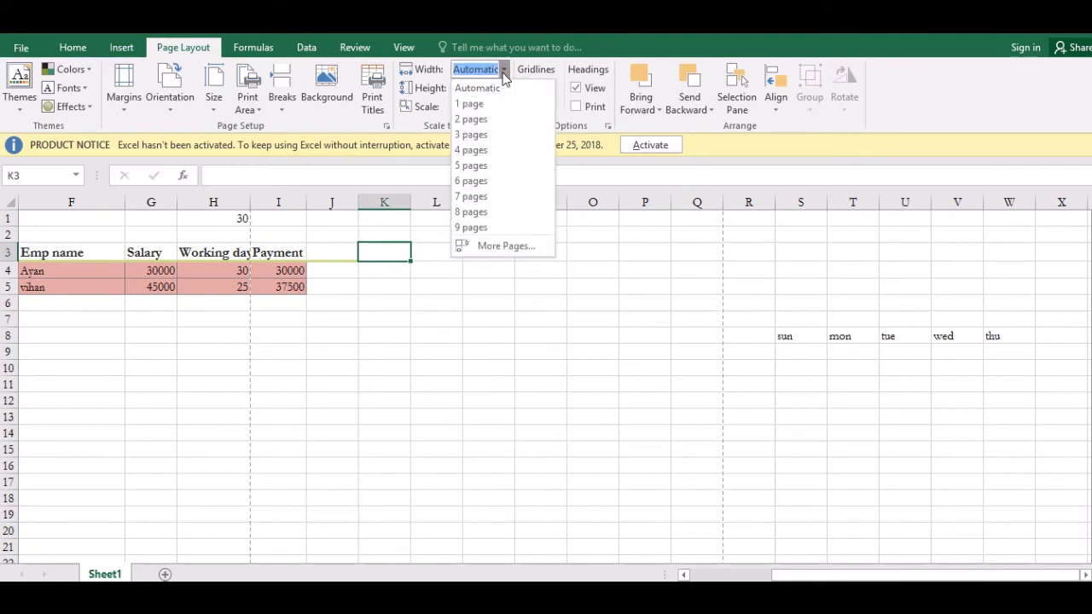
left_click(472, 119)
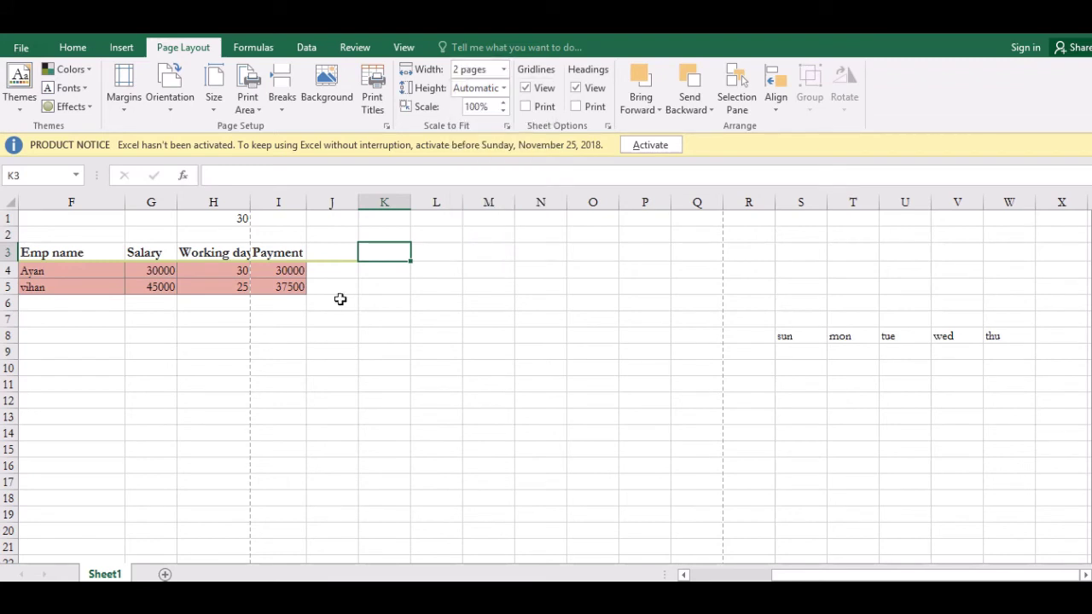
Move down column H to check where the page break falls, then return to the table.
left_click(219, 375)
key("Down")
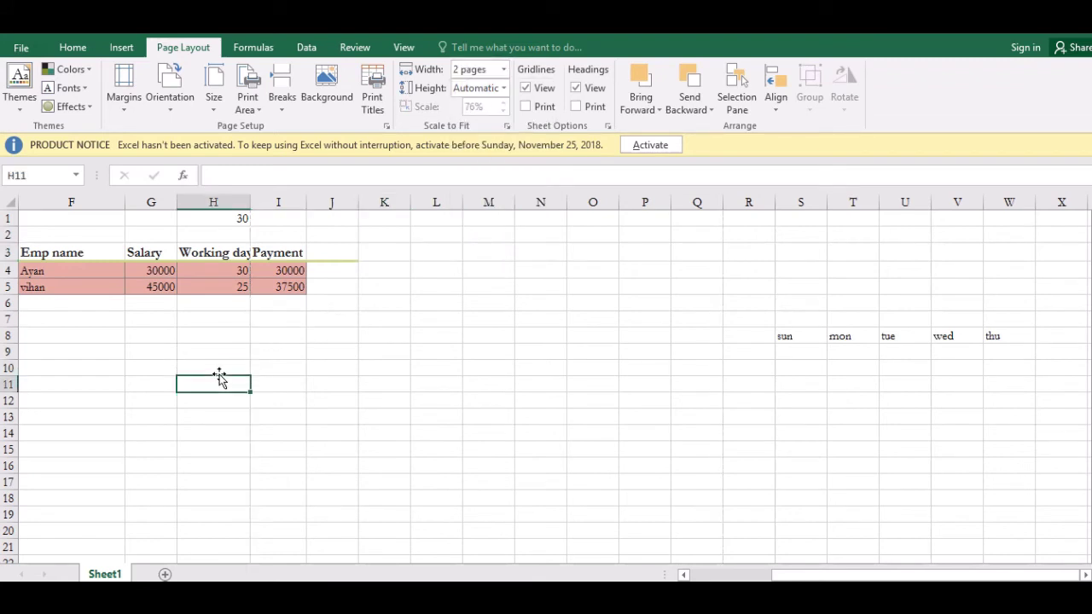
key("Down")
key("Down")
key("Down")
key("Down")
key("Down")
key("Down")
key("Down")
key("Down")
key("Down")
key("Down")
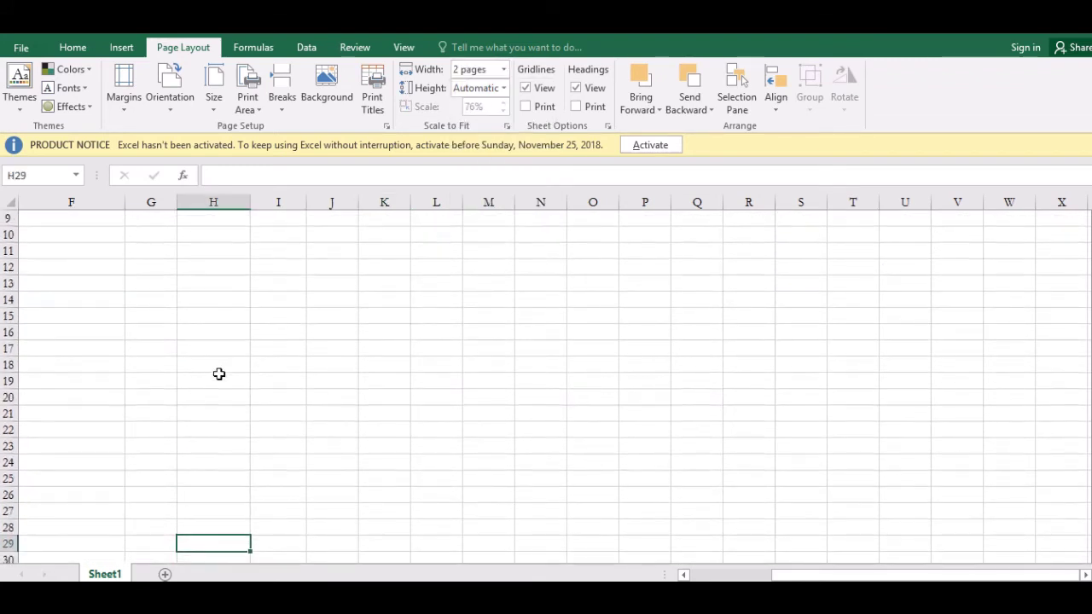
key("Down")
key("Down")
key("Down")
key("Down")
key("Down")
key("Down")
key("Down")
key("Down")
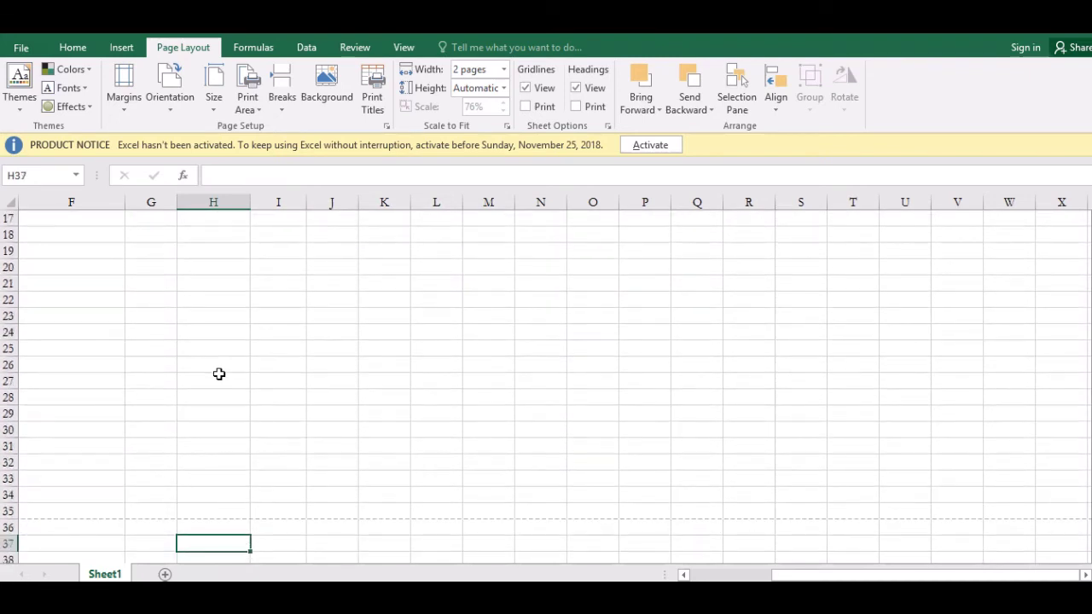
key("Down")
key("Up")
key("Up")
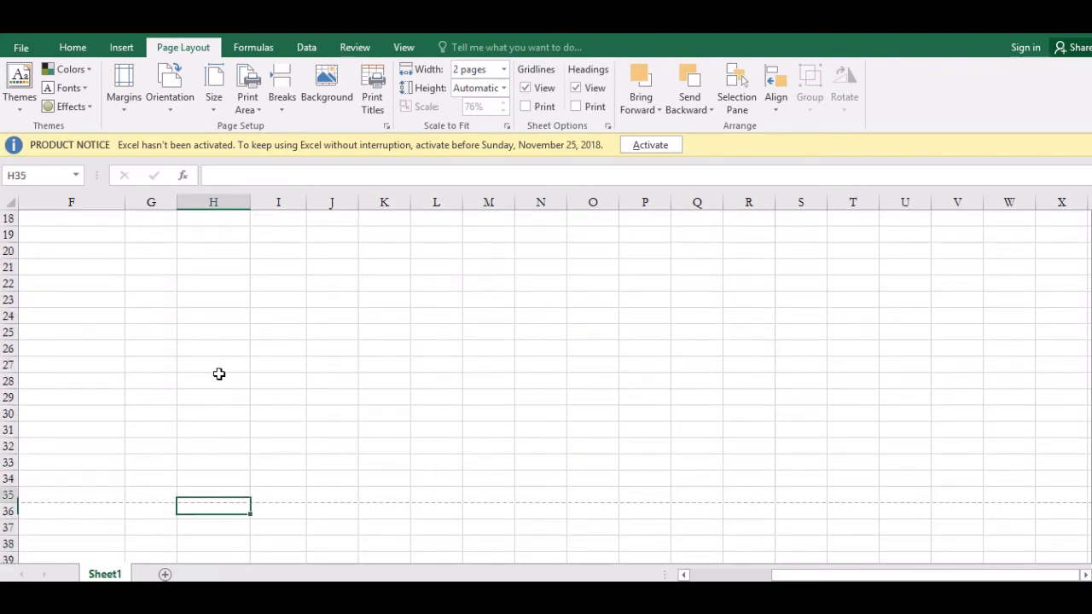
key("Up")
key("Up")
key("Up")
key("Up")
key("Up")
key("Up")
key("Up")
key("Up")
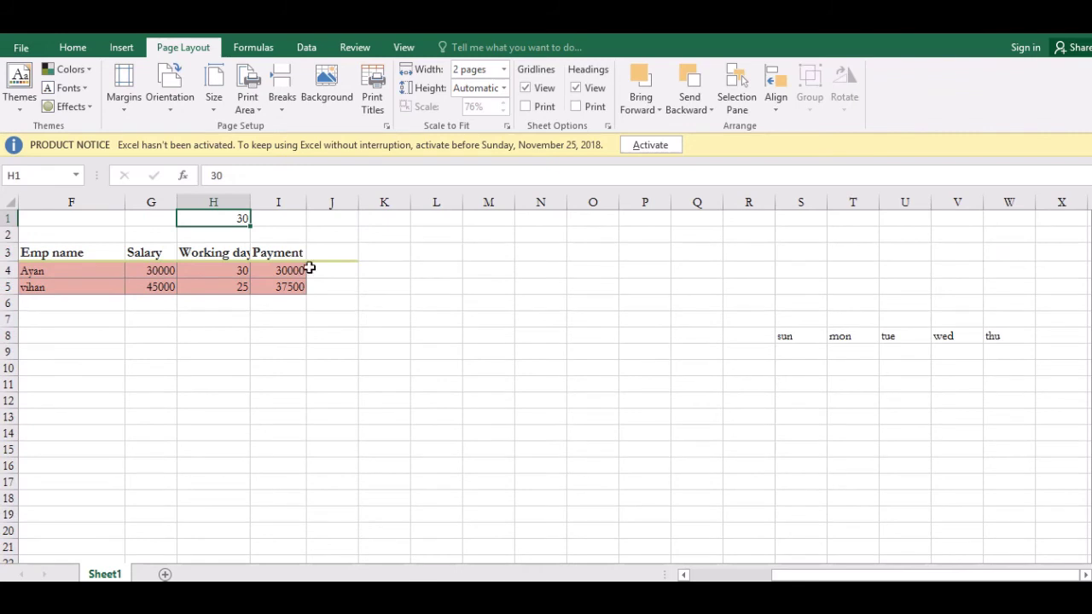
left_click(546, 300)
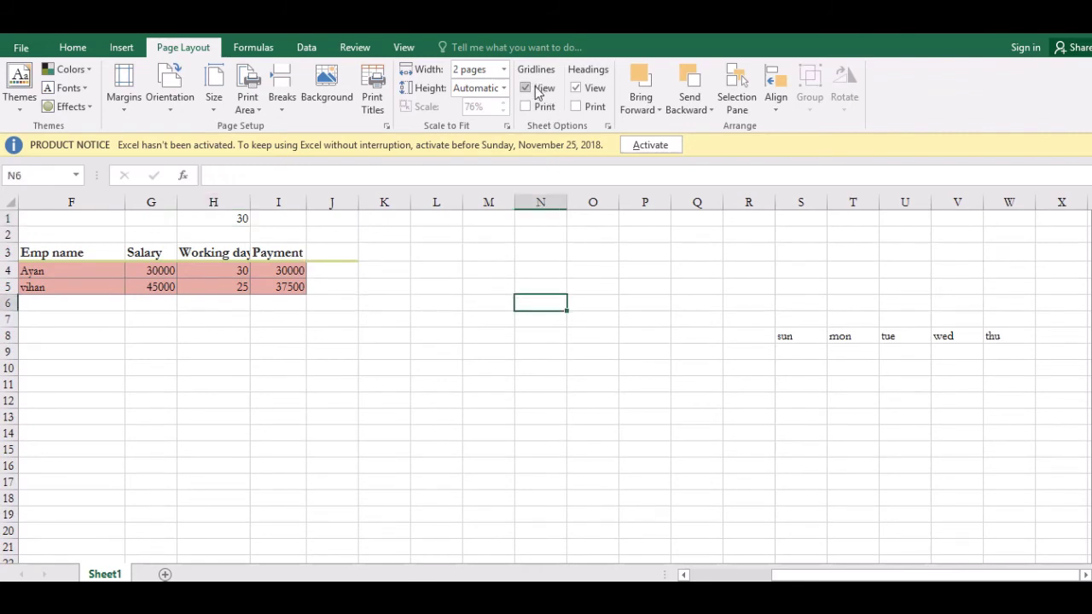
left_click(537, 92)
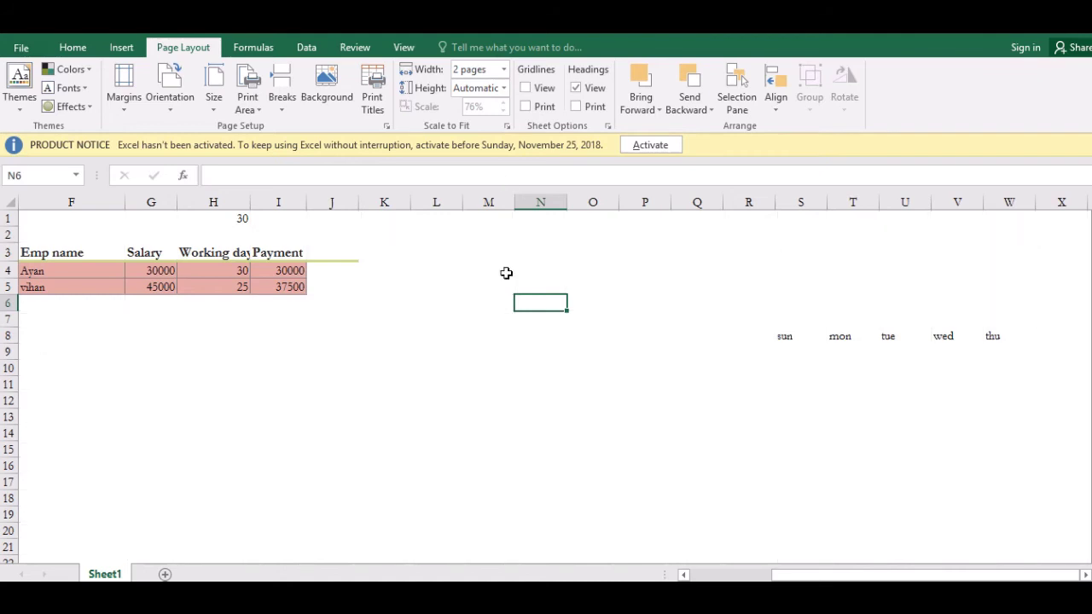
mouse_move(449, 339)
left_mouse_down()
mouse_move(454, 422)
mouse_move(644, 336)
left_mouse_up()
left_click(521, 294)
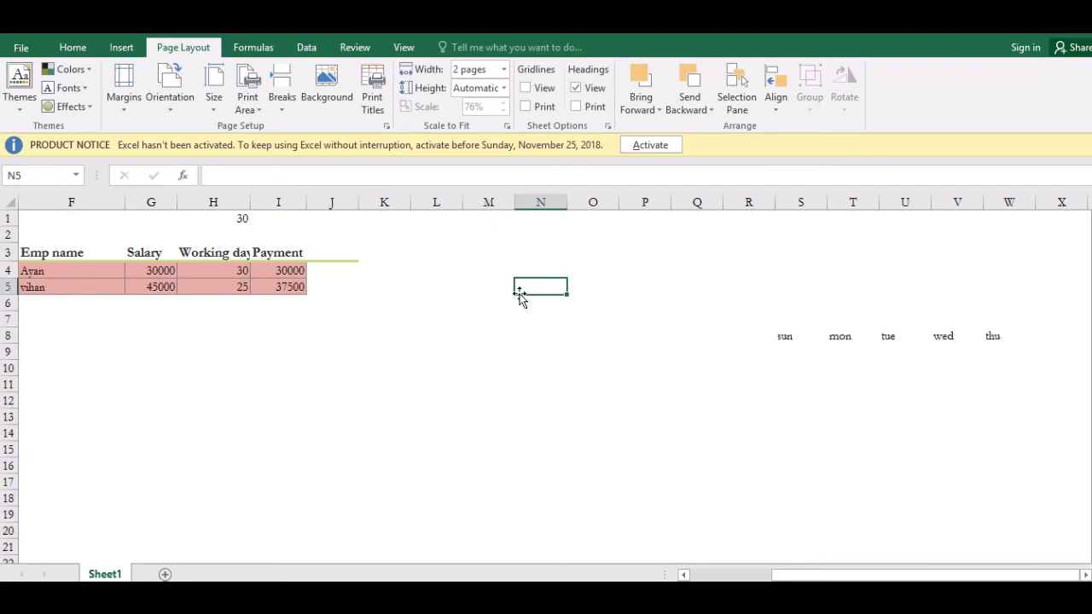
left_click(470, 299)
left_click(555, 304)
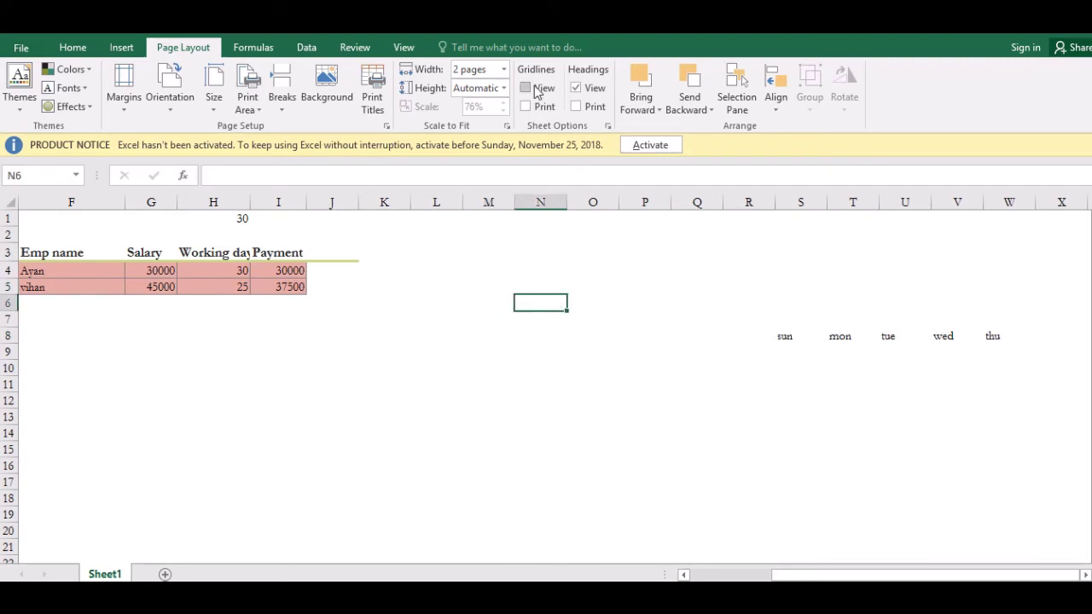
left_click(525, 88)
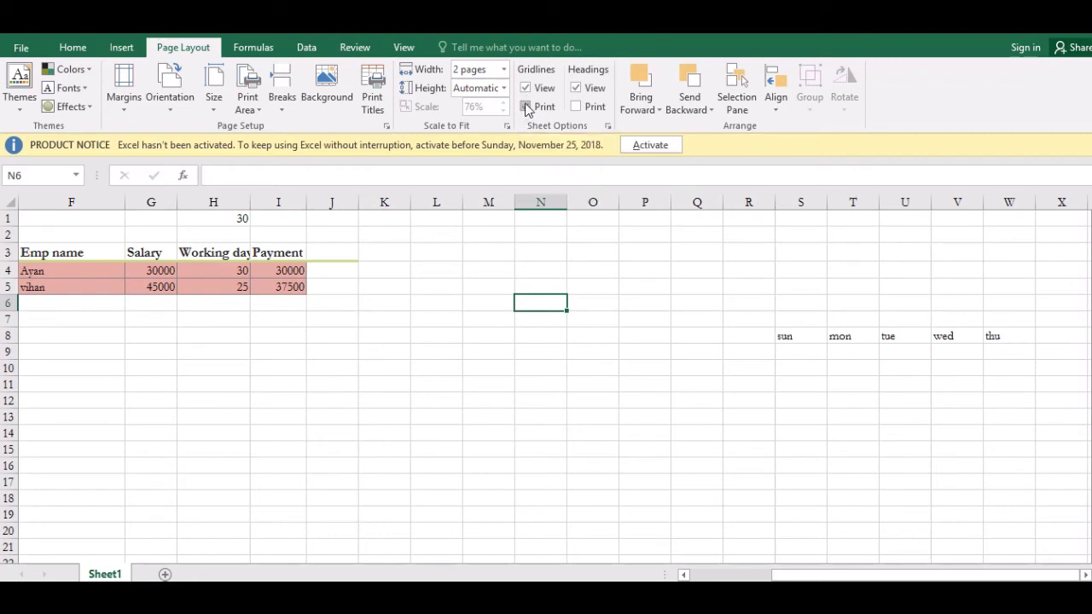
left_click(526, 107)
key("ctrl+p")
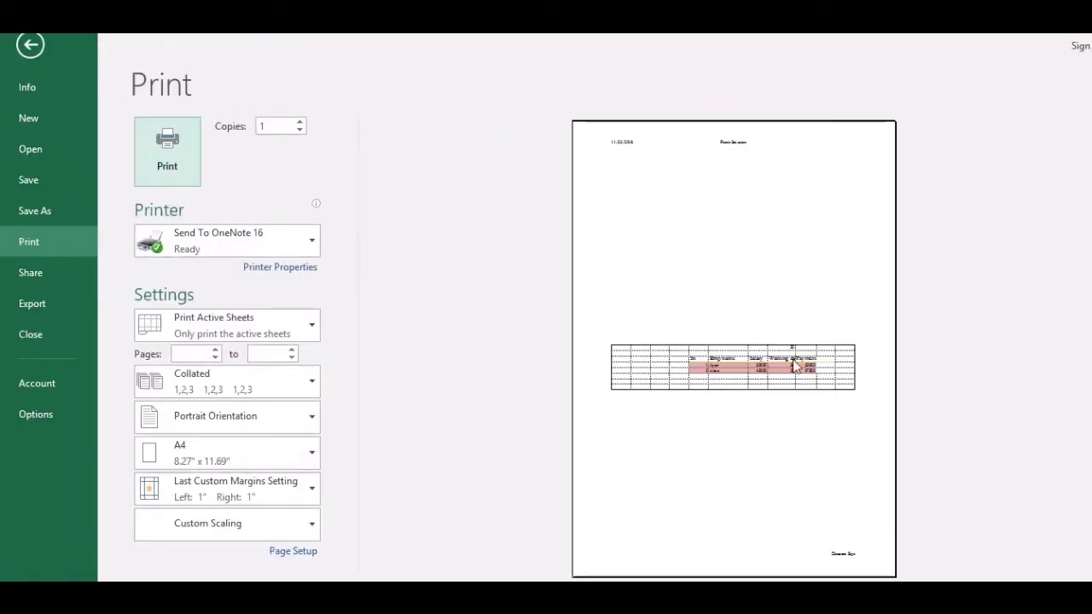
key("Escape")
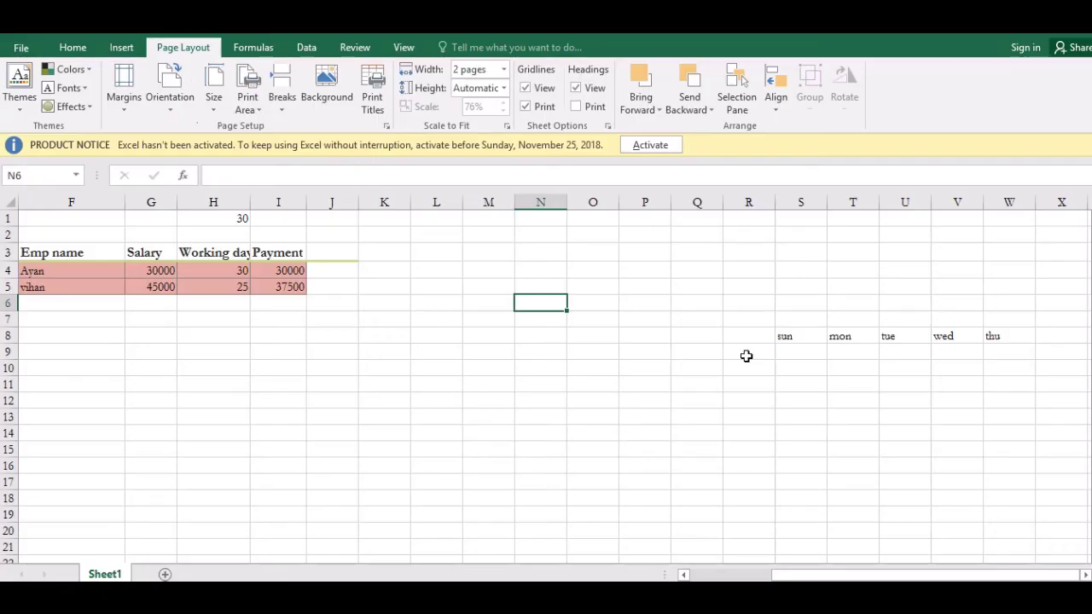
left_click(531, 108)
key("ctrl+p")
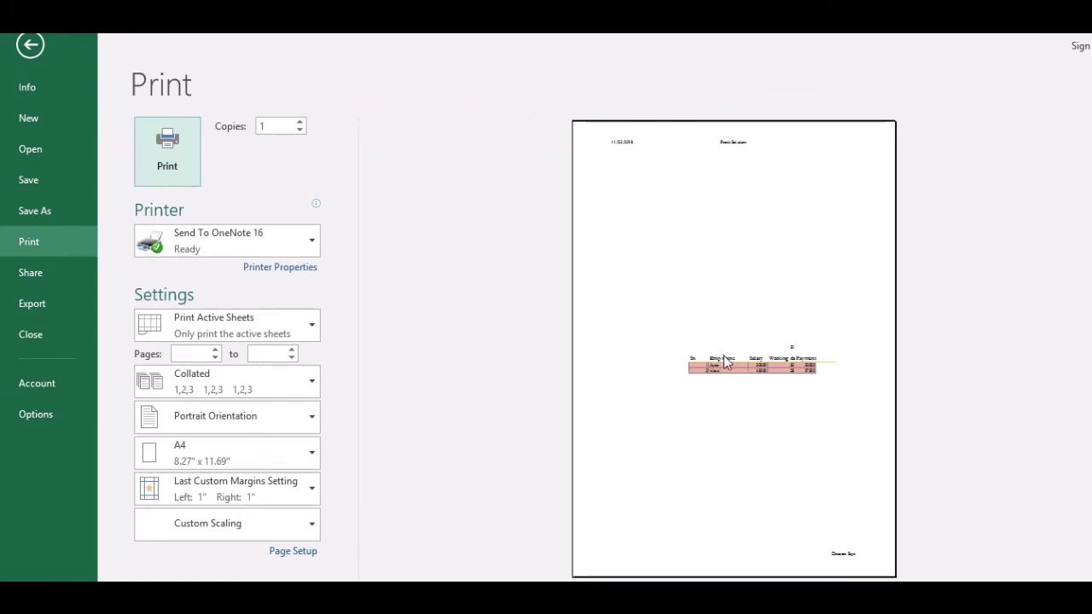
key("Escape")
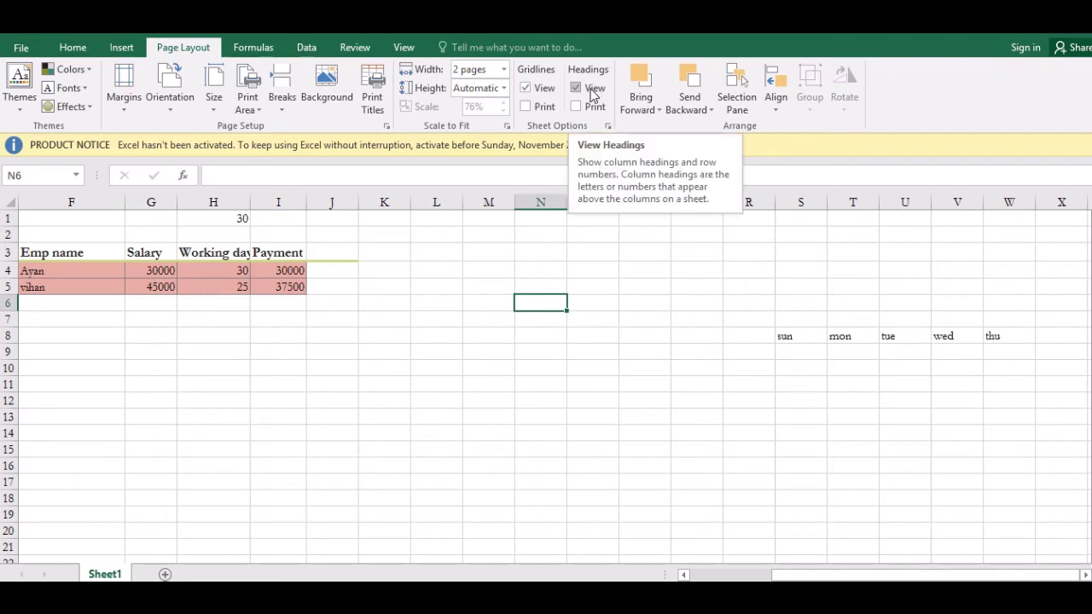
Turn on printing of row and column headings and verify them in Print Preview.
left_click(576, 106)
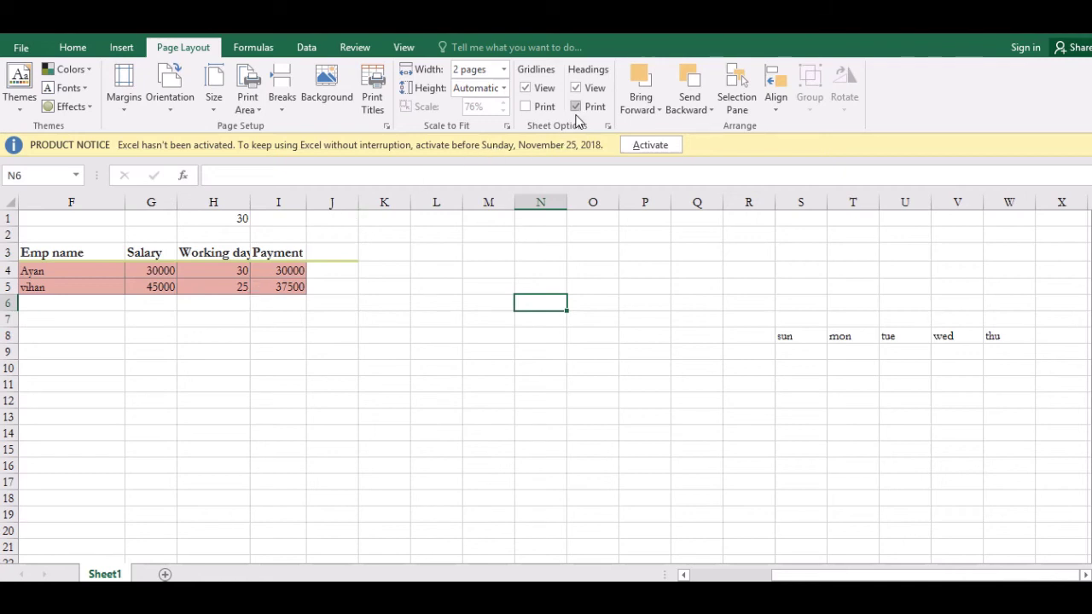
key("ctrl+p")
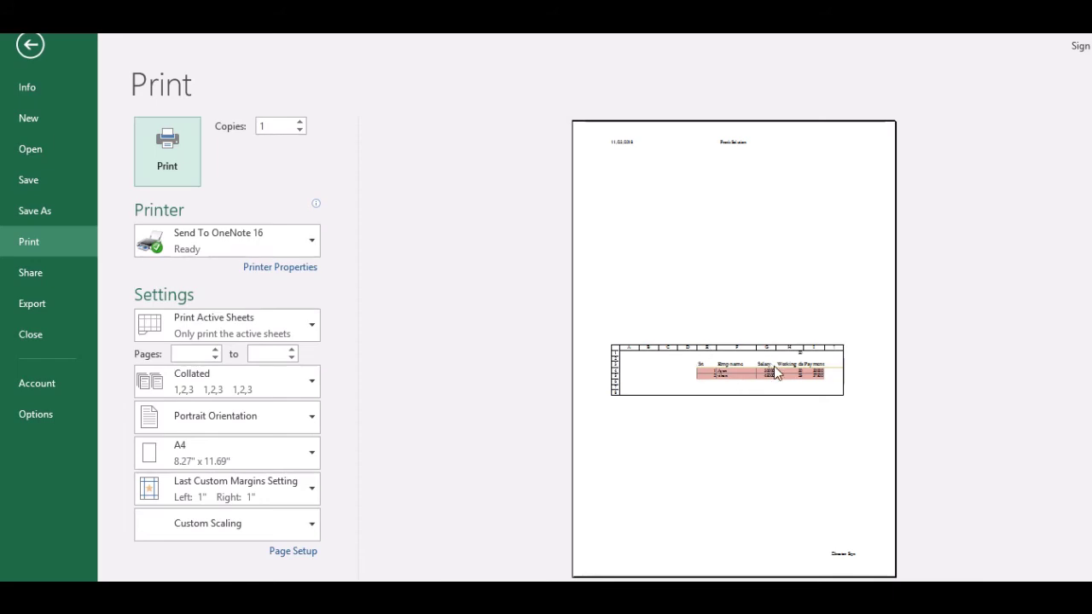
key("Escape")
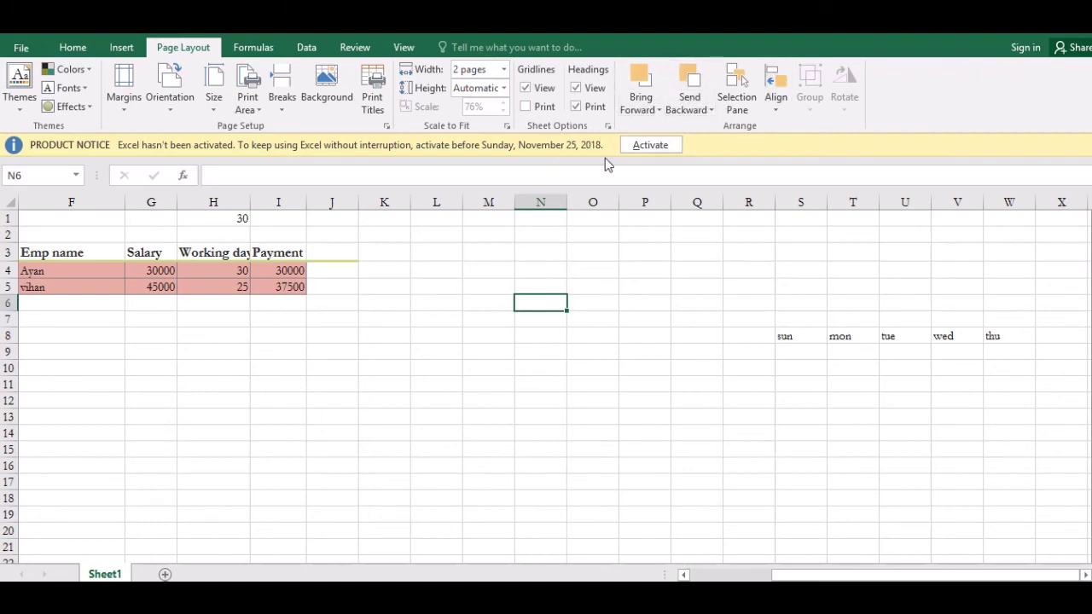
left_click(419, 287)
left_click(404, 248)
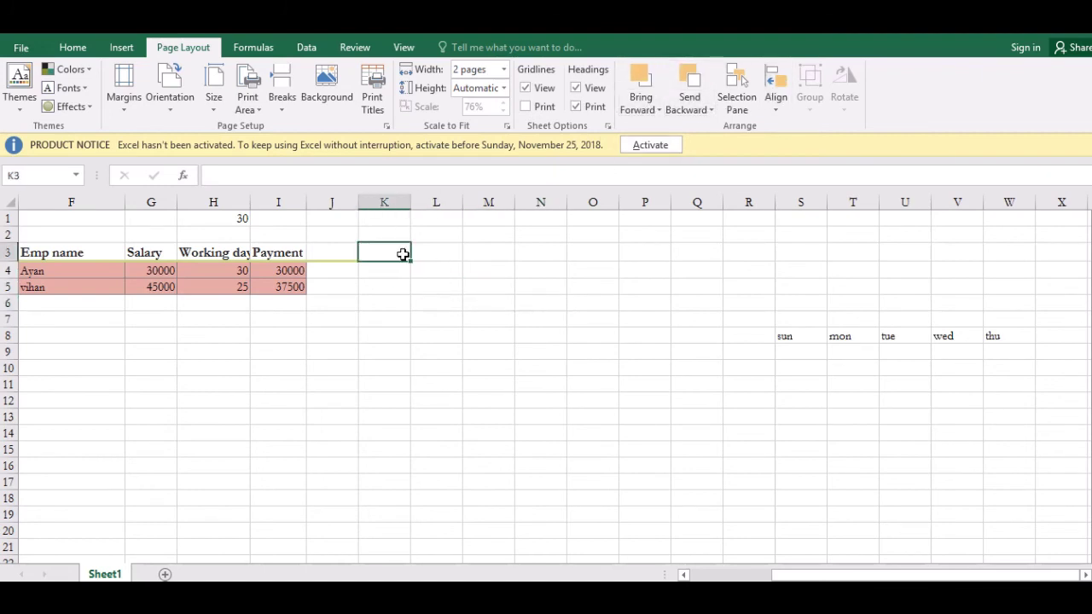
Draw a five-point star to the right of the payroll table.
left_click(121, 50)
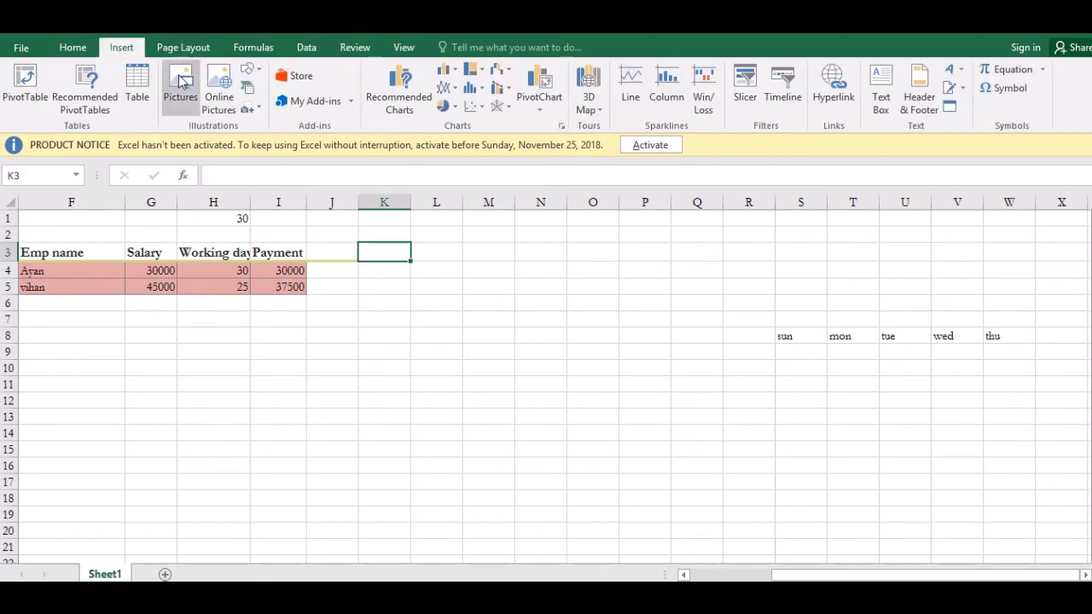
left_click(249, 68)
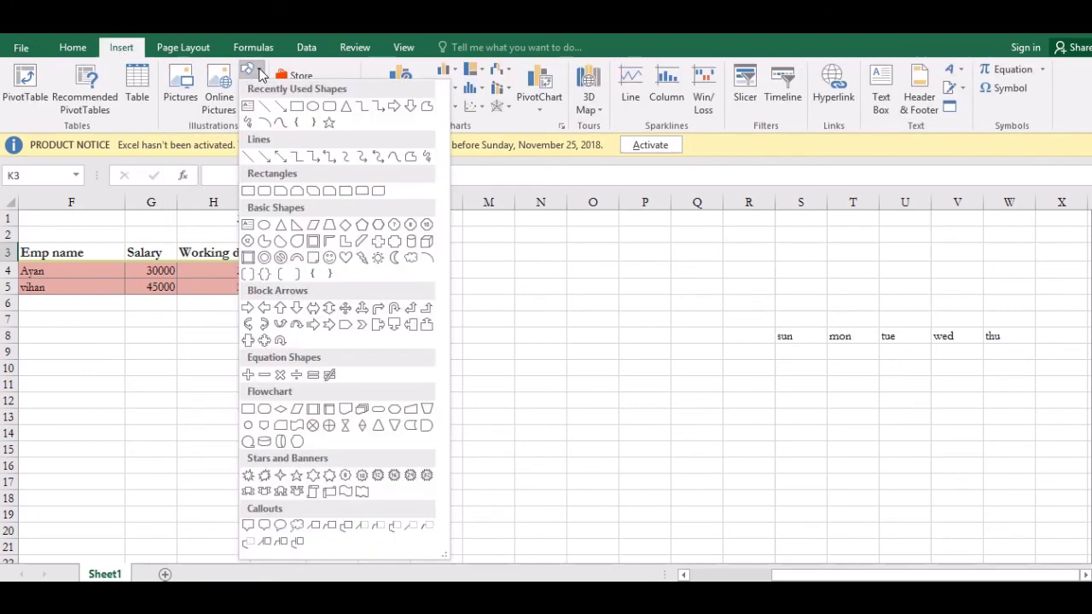
left_click(329, 122)
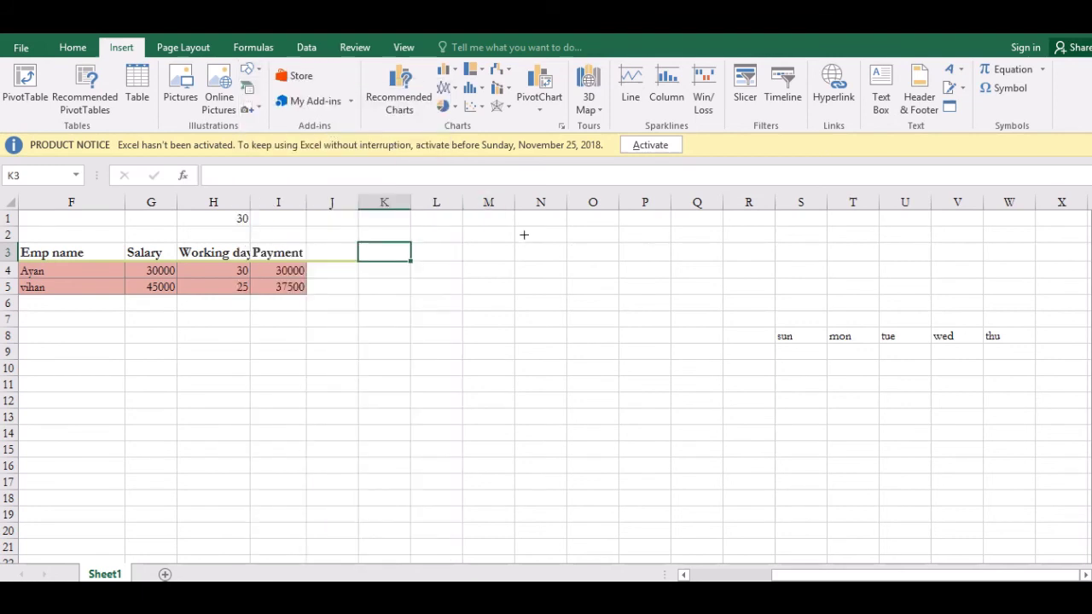
left_click_drag(522, 232, 652, 377)
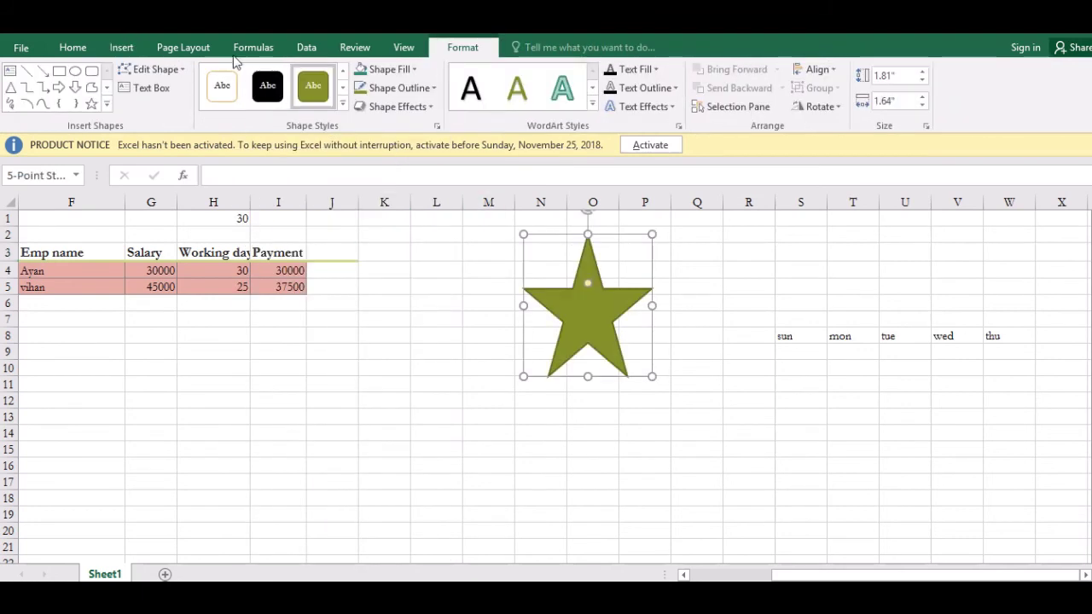
Draw a curved ribbon banner across the star's lower half.
left_click(127, 47)
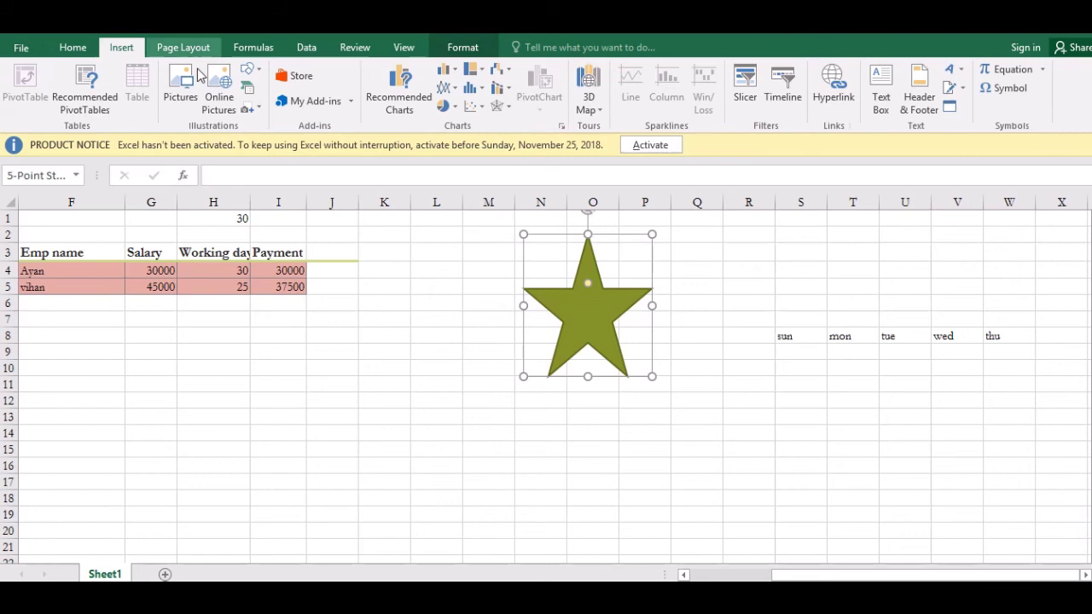
left_click(248, 70)
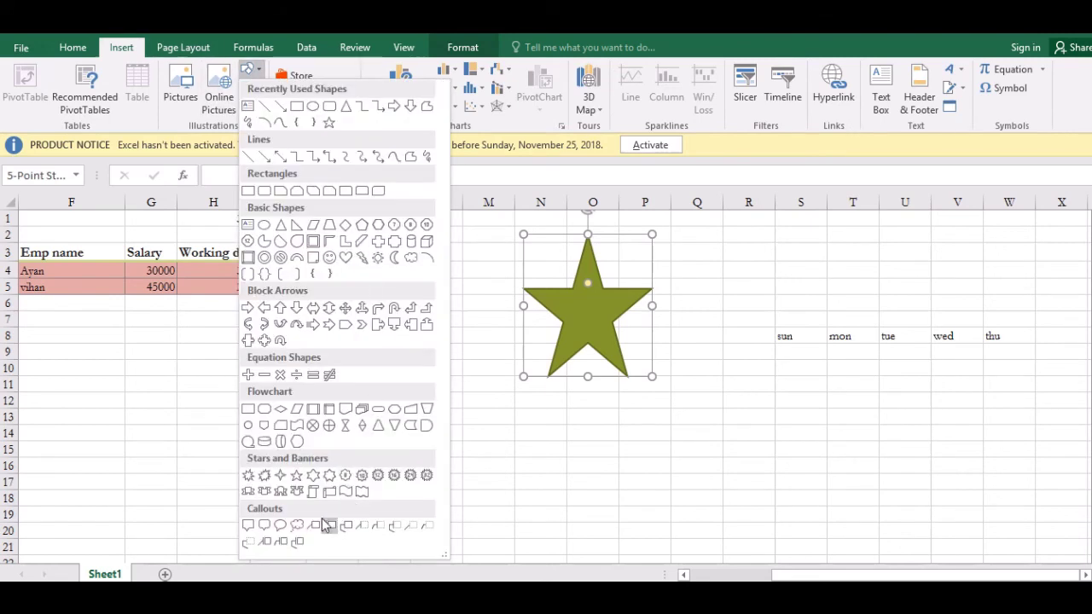
left_click(279, 493)
left_click_drag(481, 325, 697, 390)
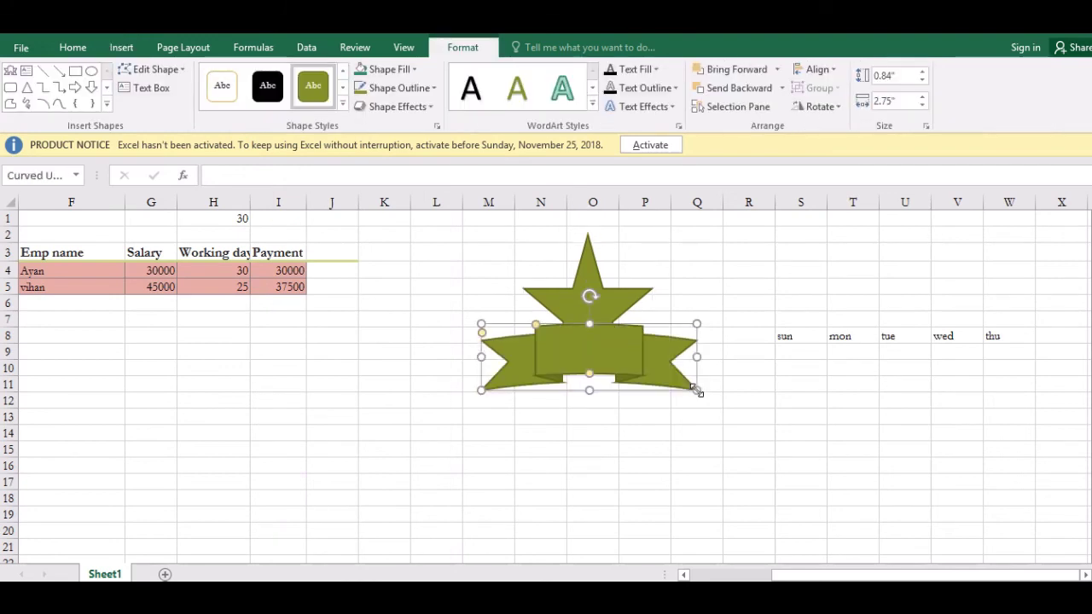
Fill the ribbon banner with dark blue.
right_click(600, 343)
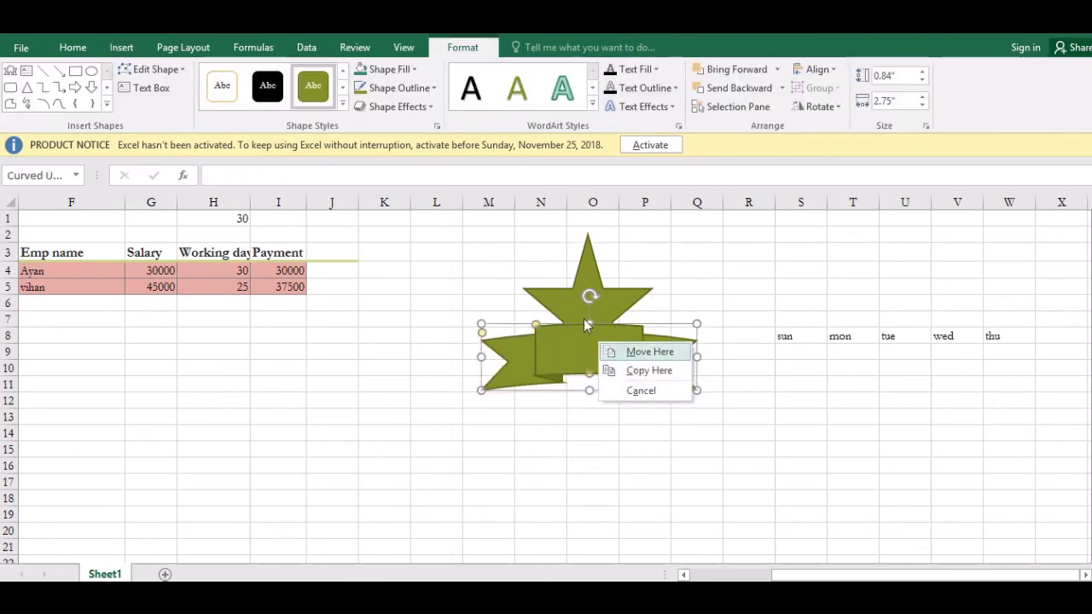
left_click(388, 70)
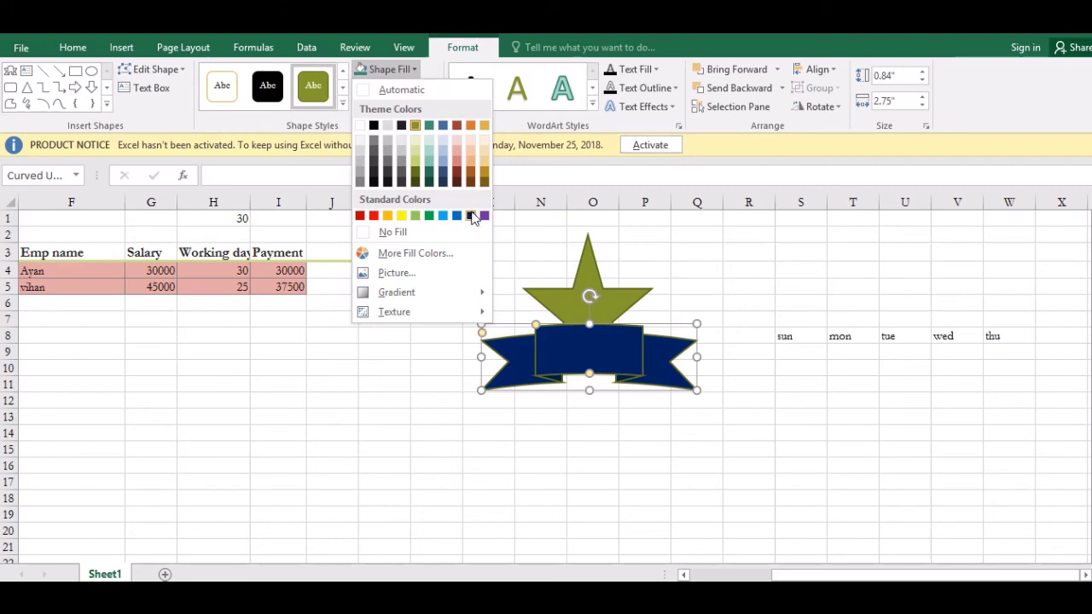
left_click(472, 215)
Give the star a red outline with a dotted dash style.
left_click(603, 281)
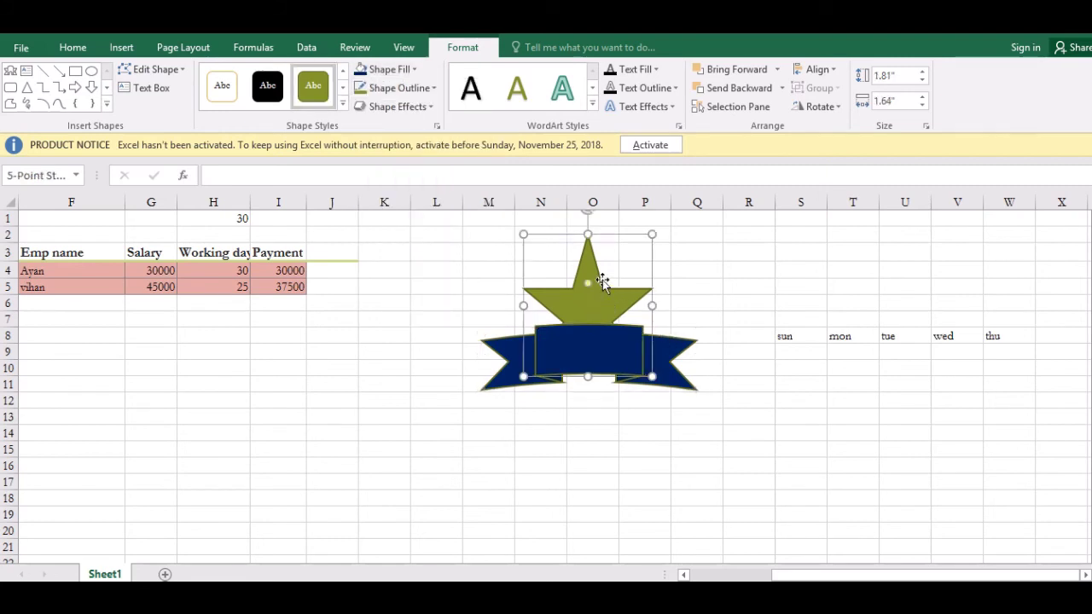
left_click(384, 88)
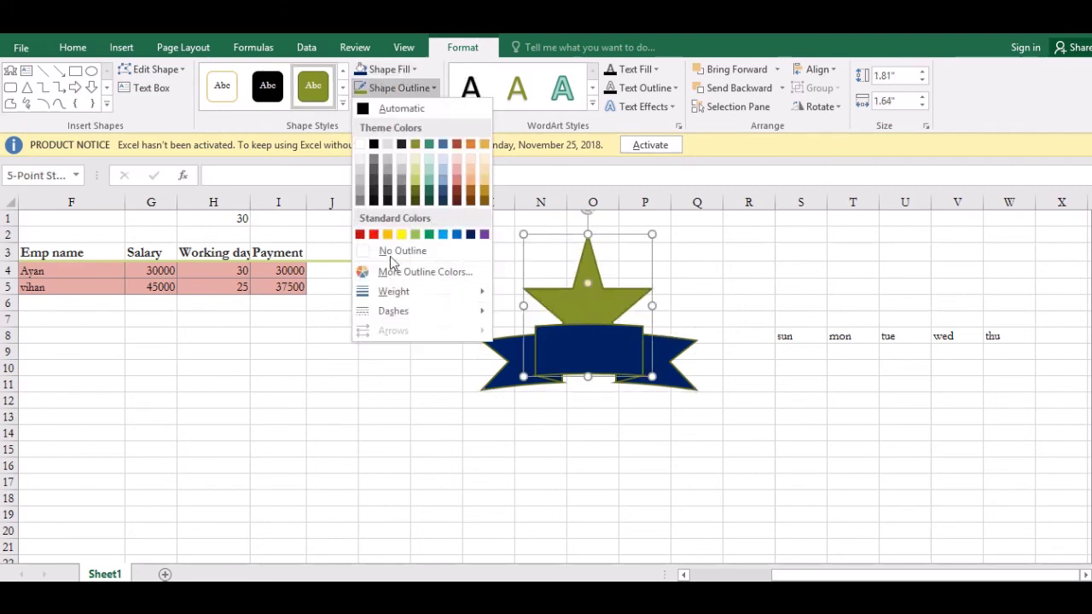
left_click(374, 235)
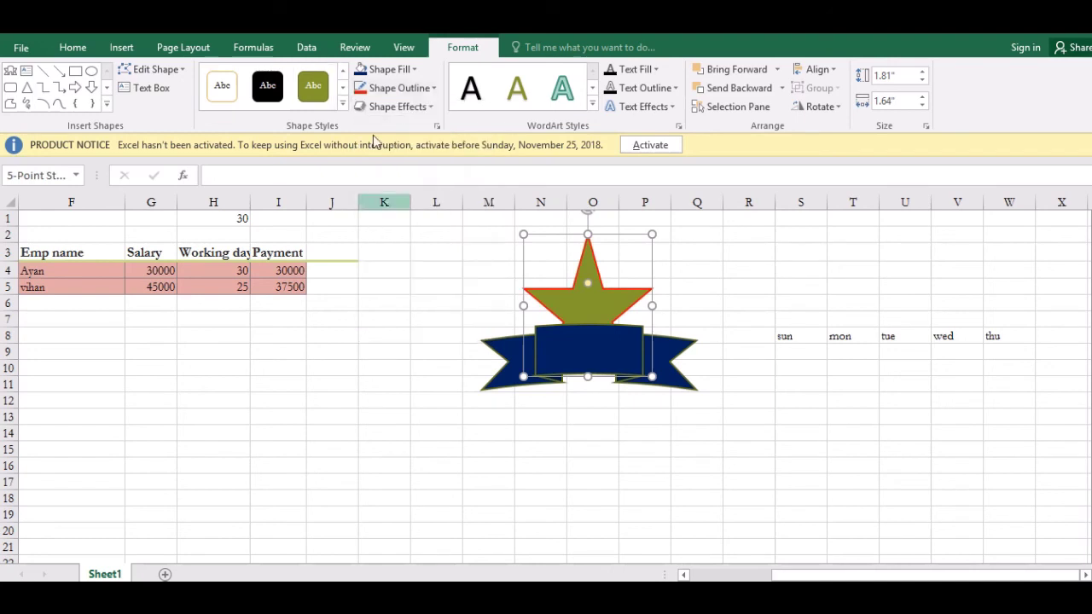
left_click(392, 86)
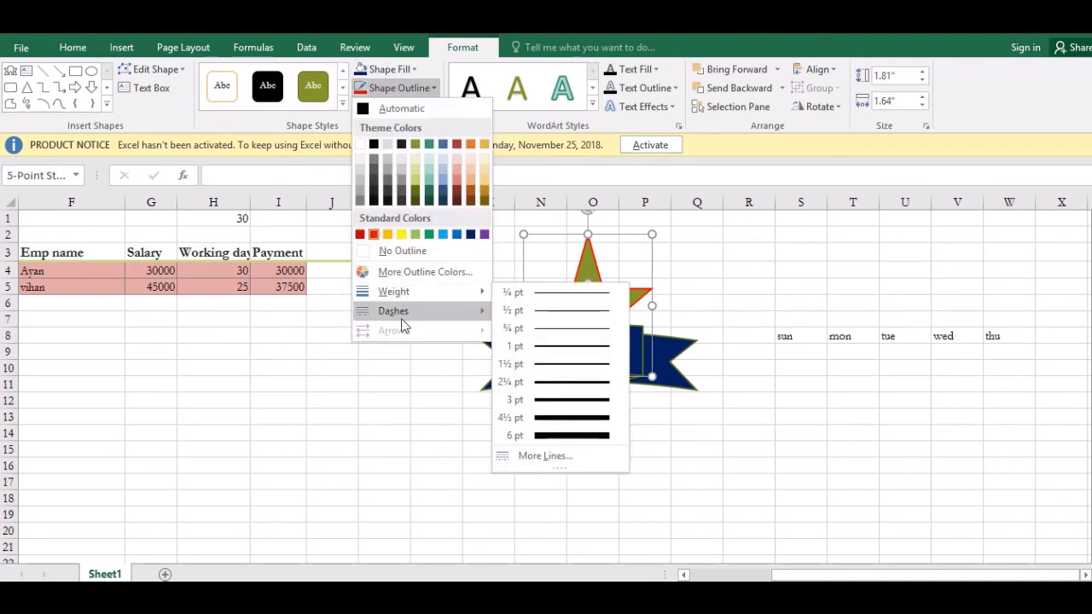
mouse_move(397, 312)
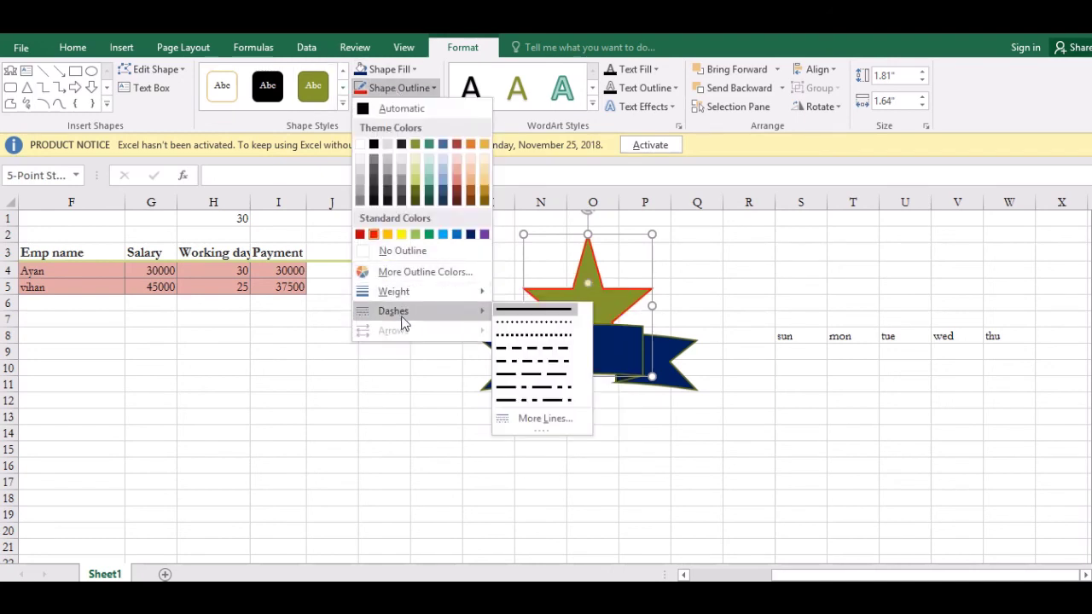
left_click(529, 323)
left_click(437, 356)
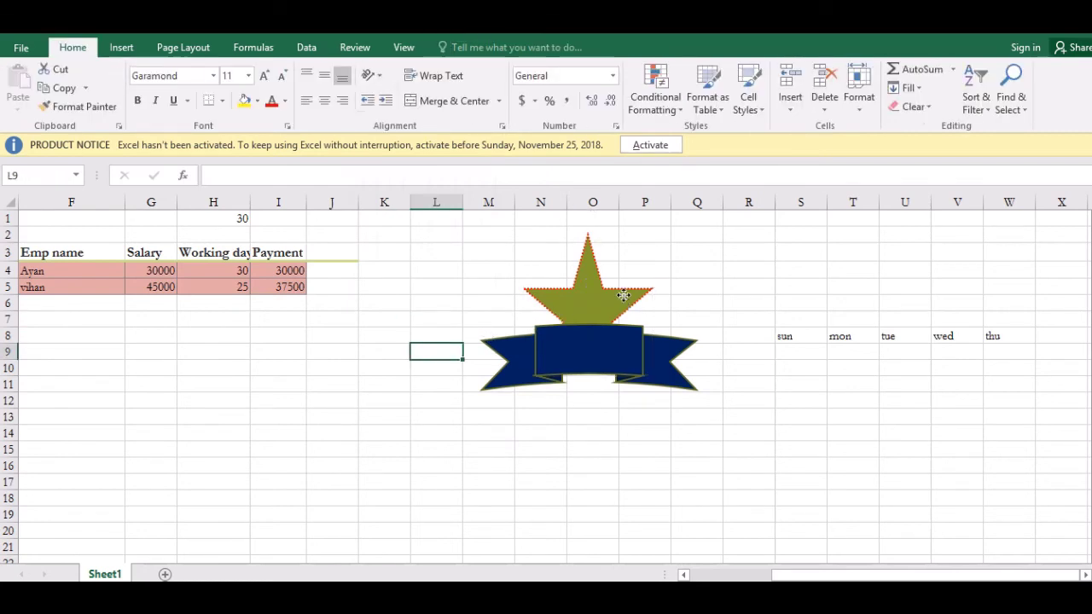
left_click(624, 297)
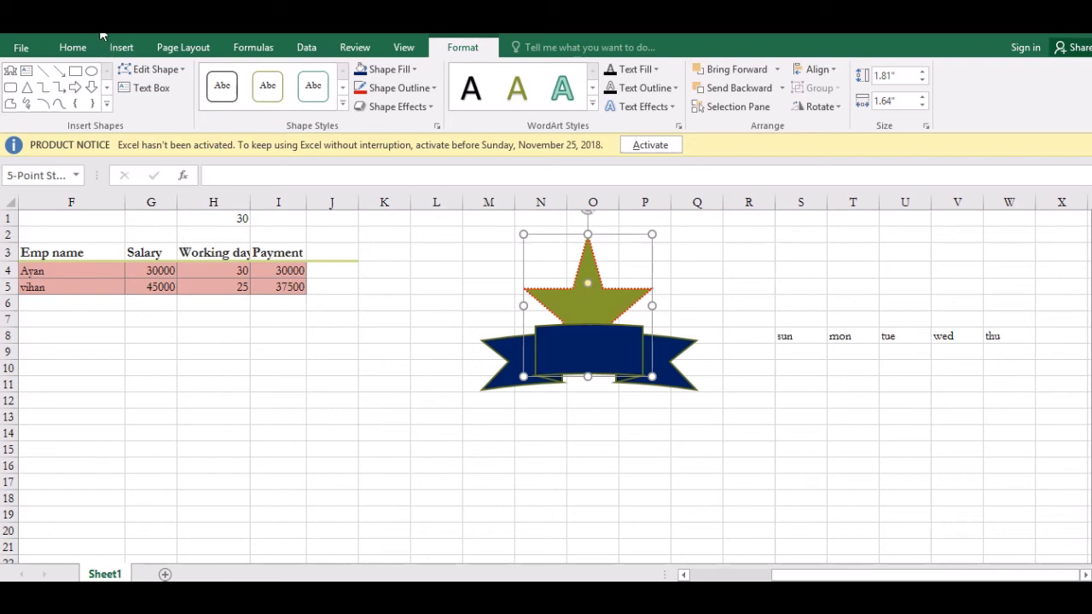
Bring the star to front, then send it to back behind the ribbon.
left_click(123, 49)
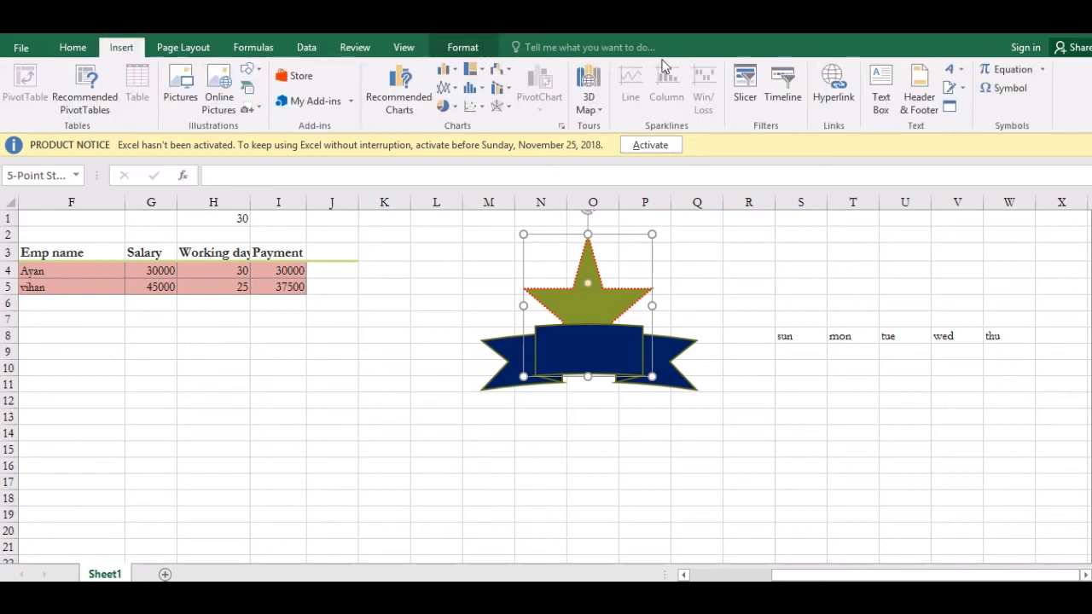
left_click(198, 47)
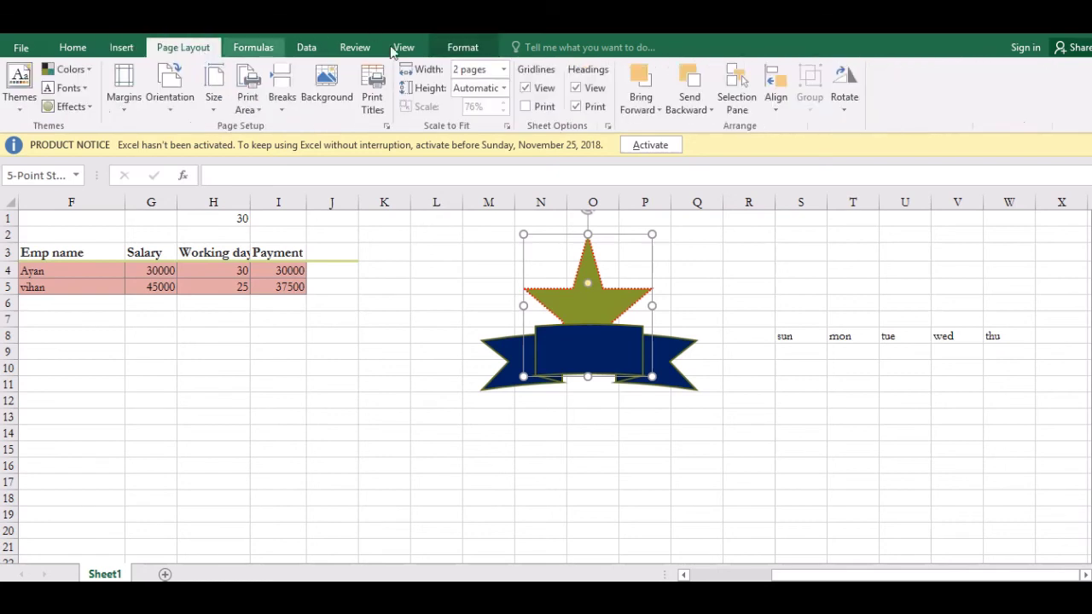
left_click(656, 111)
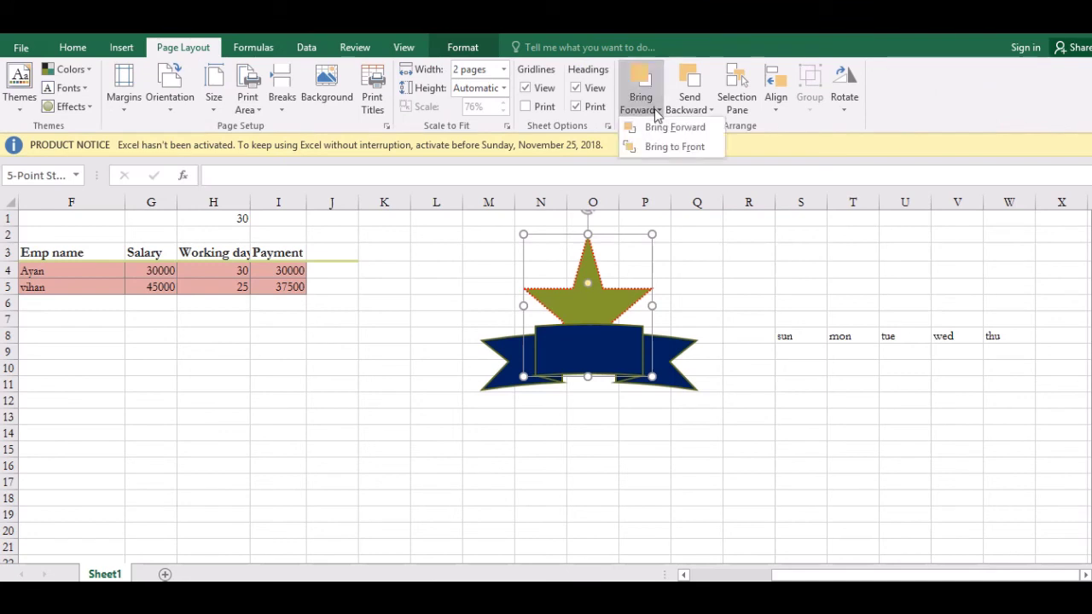
left_click(672, 148)
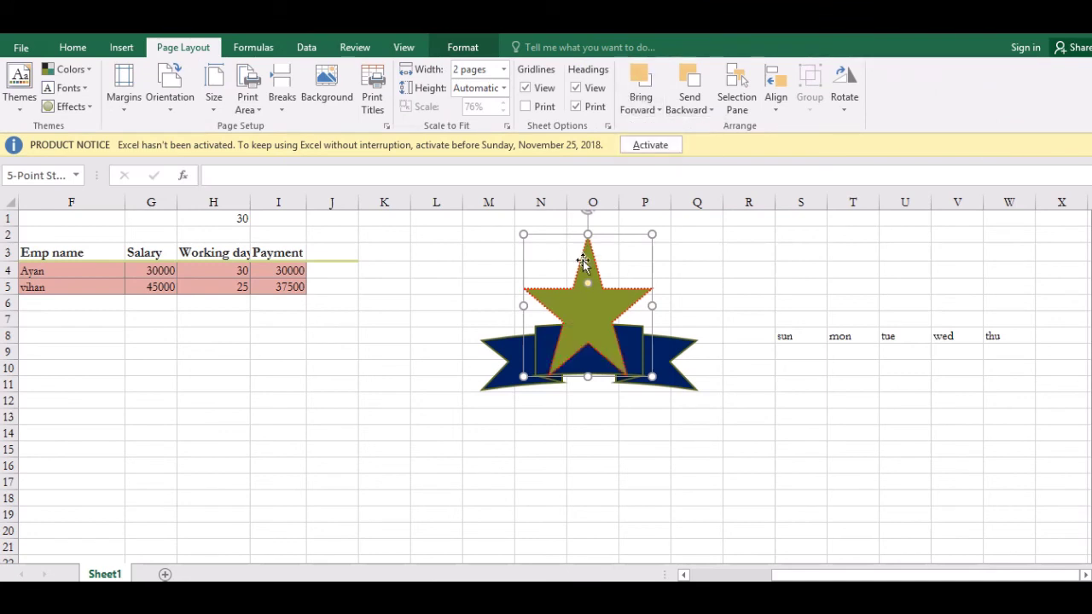
left_click(693, 111)
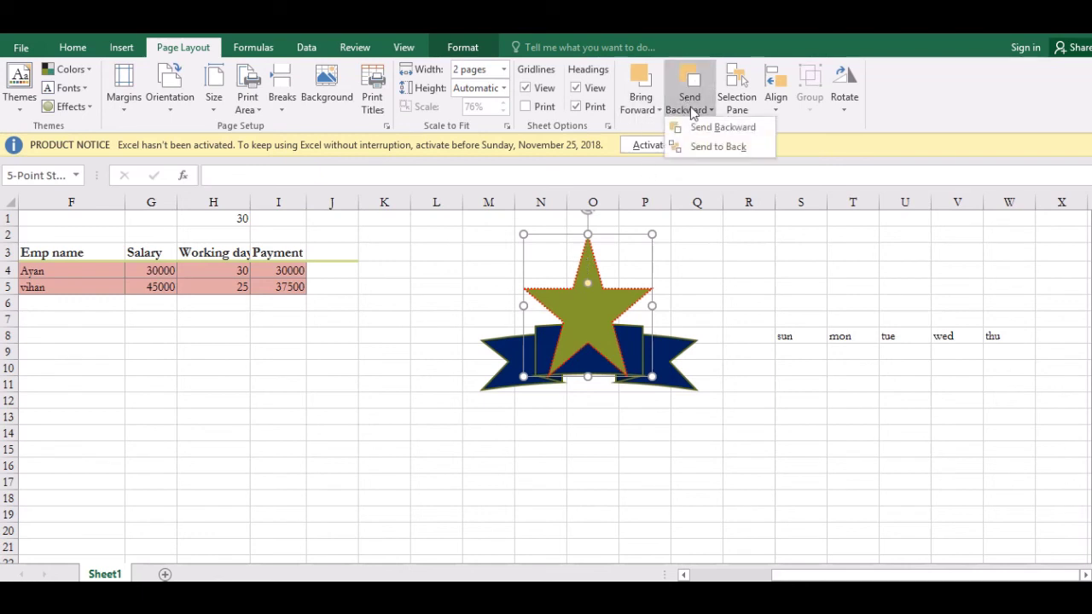
left_click(708, 147)
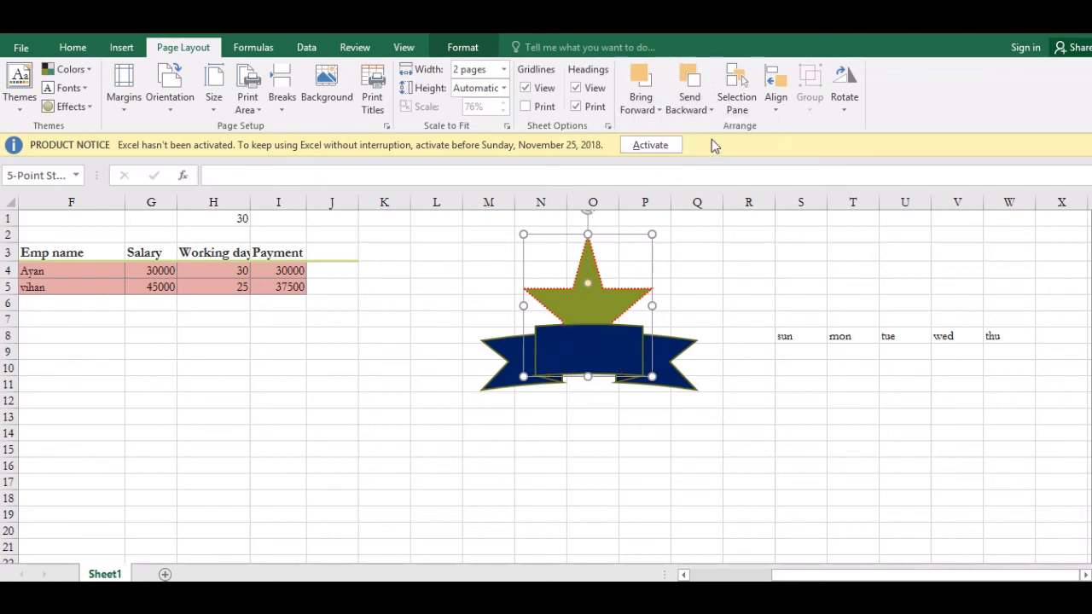
Hide both the ribbon and star shapes using the Selection Pane.
left_click(744, 85)
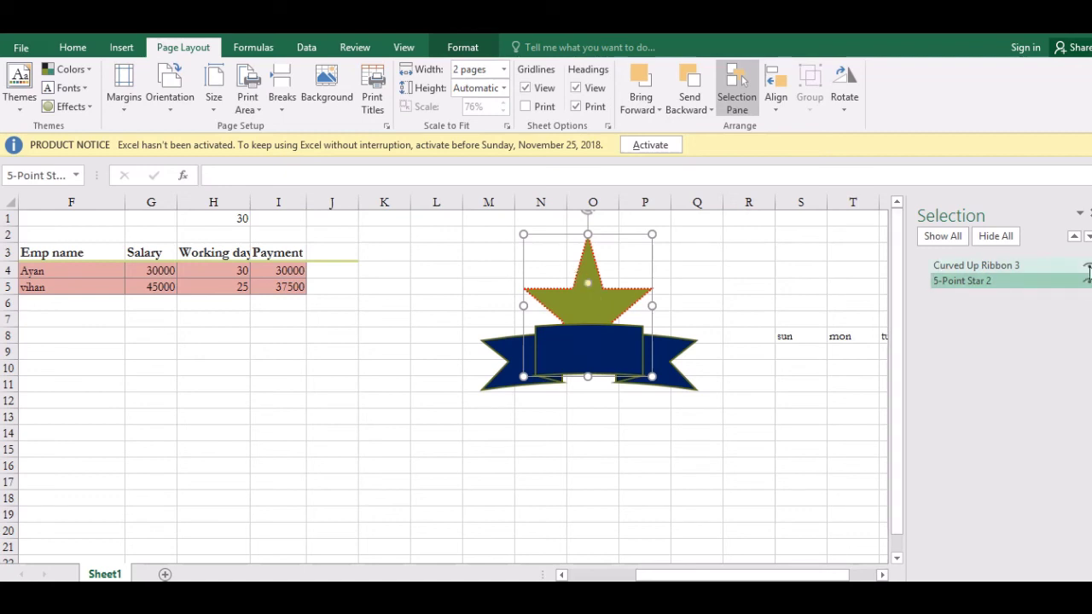
left_click(1088, 266)
left_click(1088, 281)
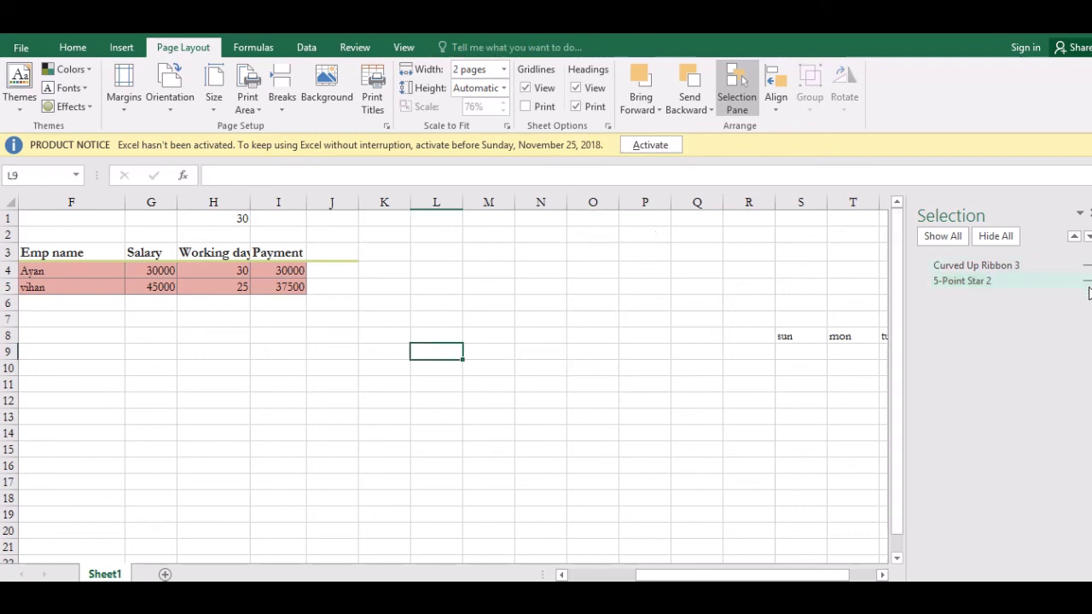
left_click(738, 85)
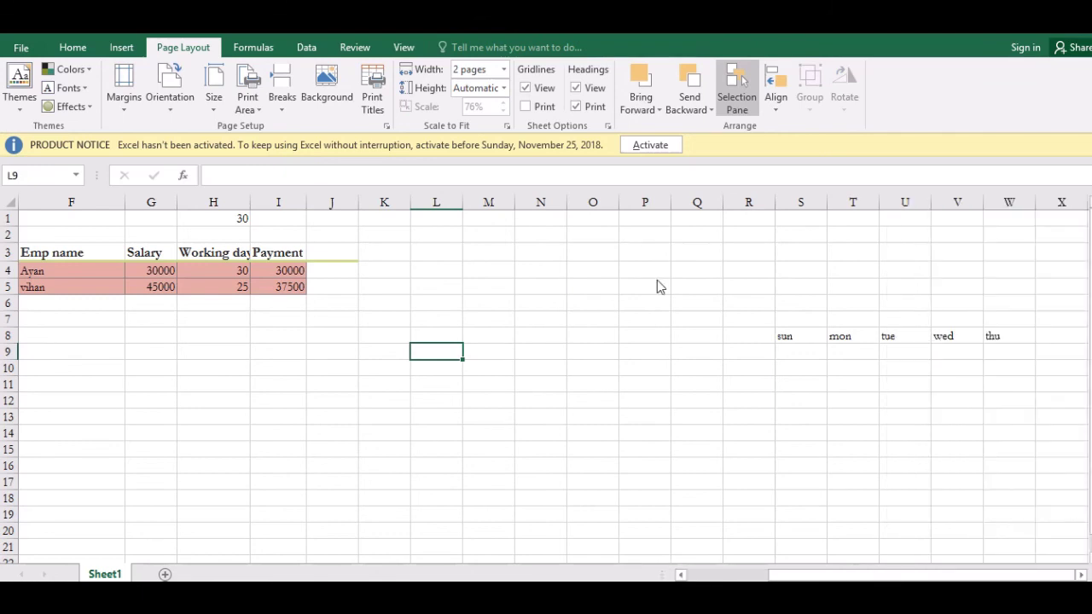
left_click(655, 282)
left_click(438, 254)
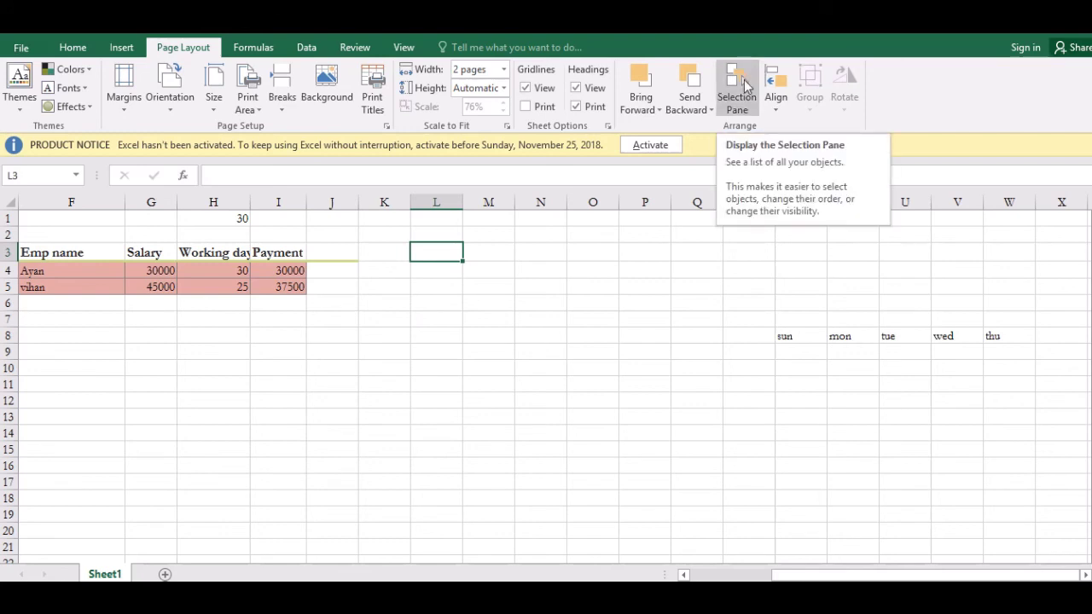
Unhide the ribbon and star shapes in the Selection Pane.
left_click(744, 86)
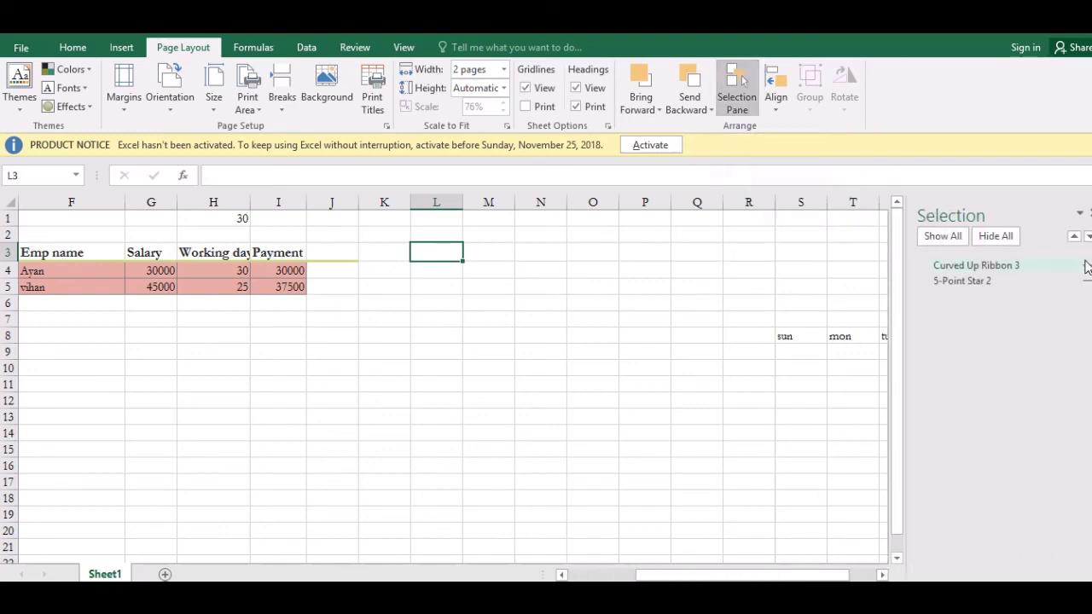
left_click(1086, 265)
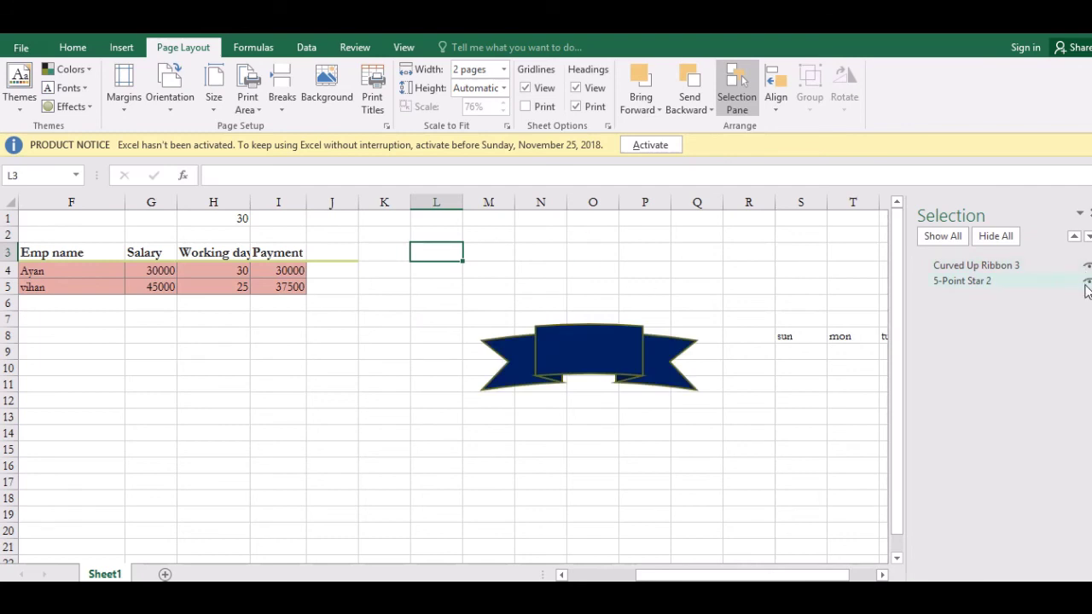
left_click(1086, 283)
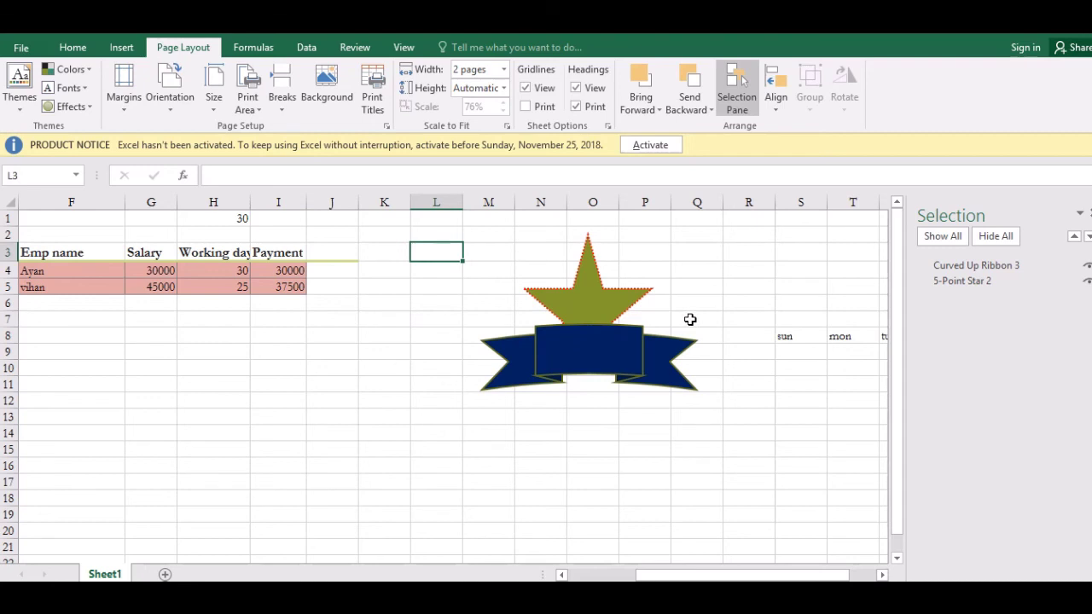
Switch off View Gridlines from the Align options so the sheet shows no gridlines.
left_click(781, 104)
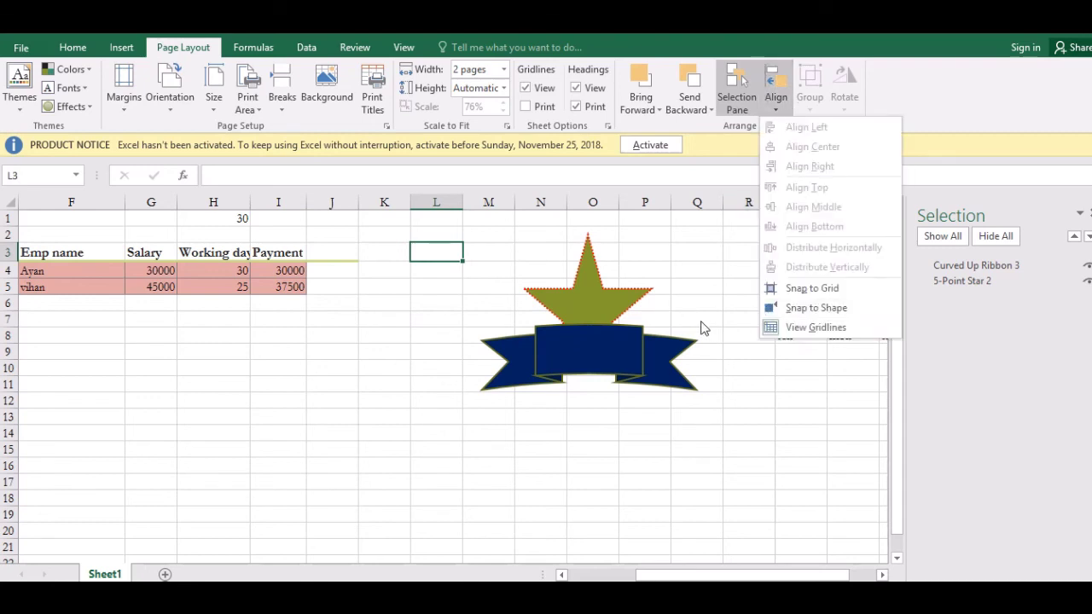
left_click(683, 316)
left_click(594, 277)
left_click(776, 96)
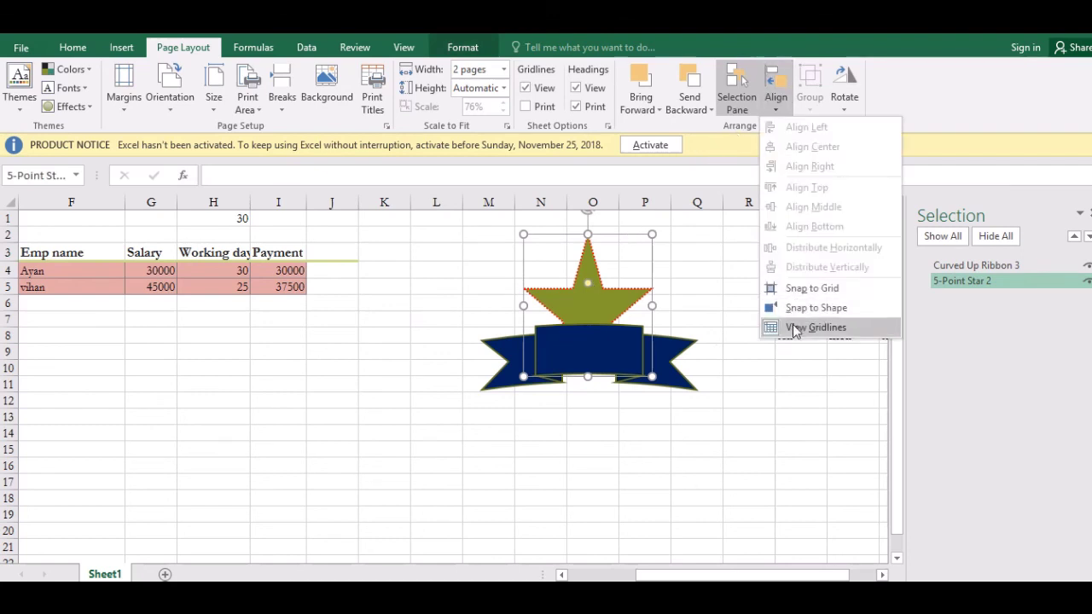
left_click(816, 328)
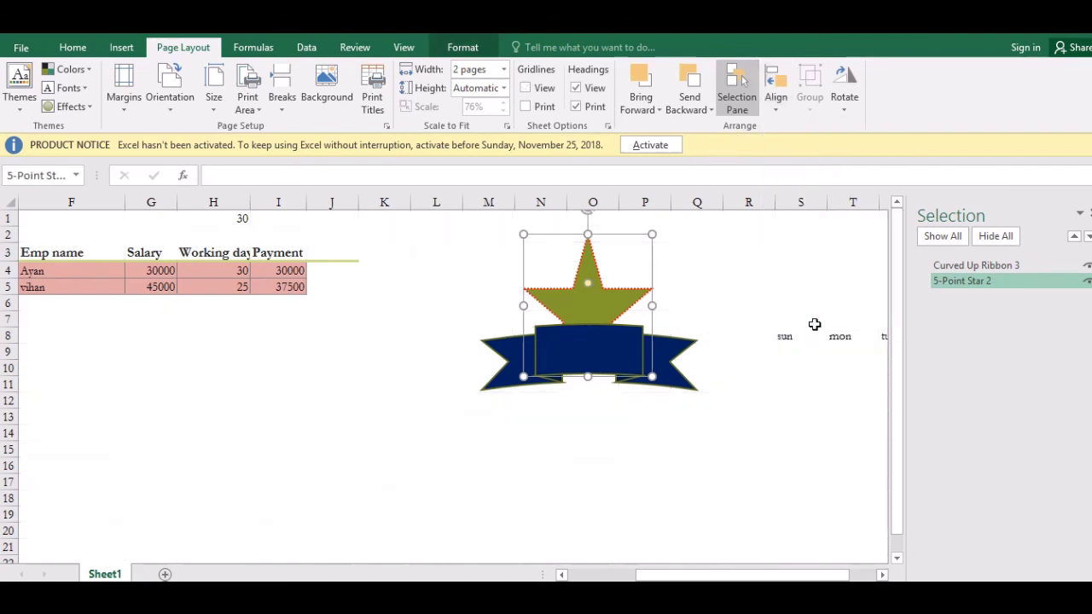
left_click(772, 293)
left_click_drag(217, 270, 282, 270)
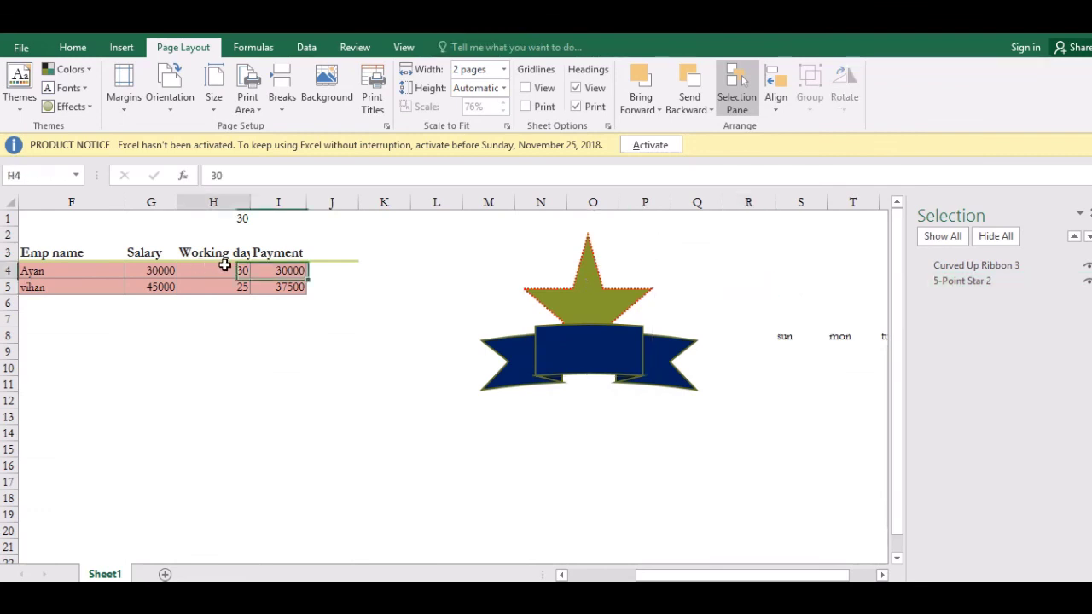
left_click(773, 105)
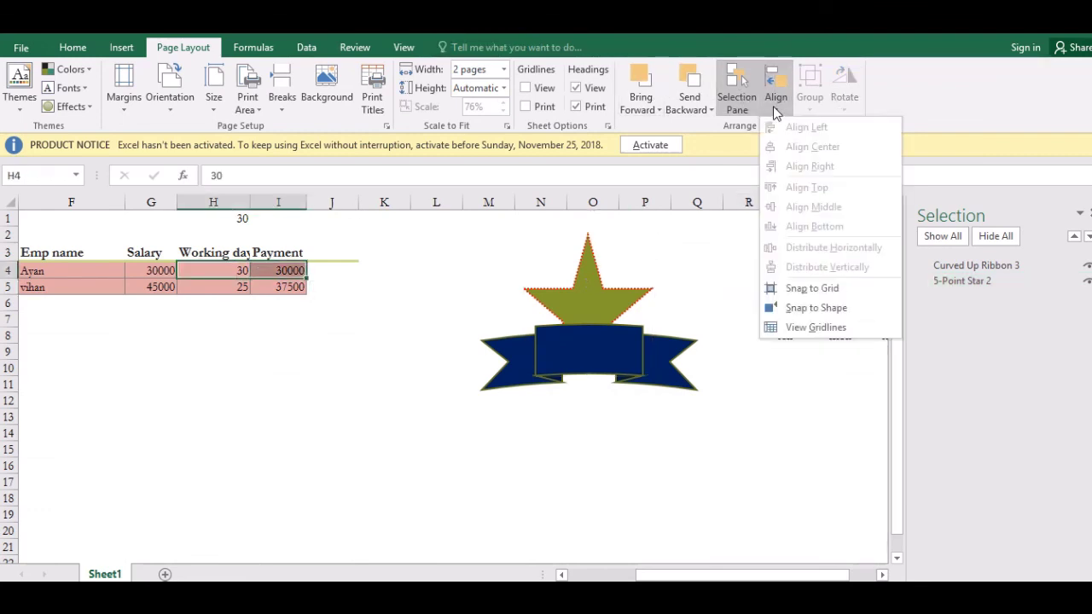
left_click(571, 273)
left_click(571, 273)
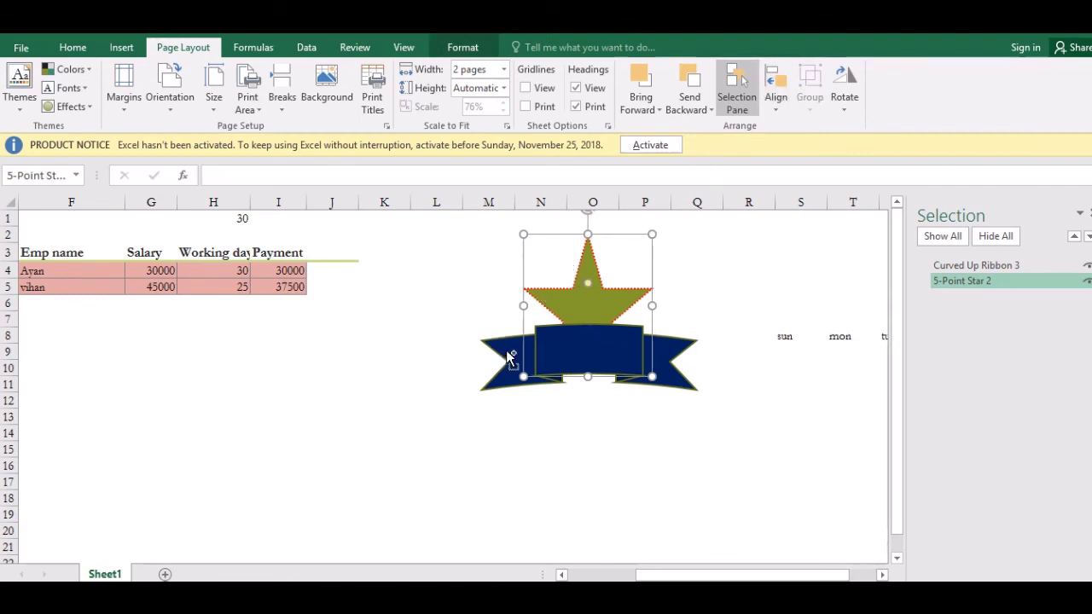
Group the star and ribbon together and nudge the group slightly.
left_click(507, 352, "ctrl")
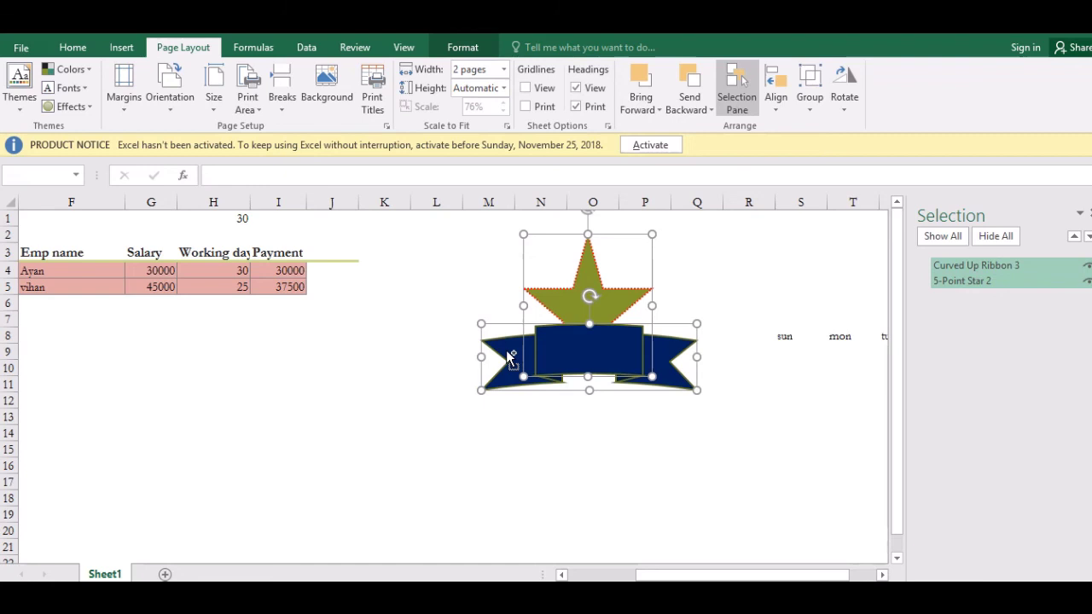
left_click(819, 105)
left_click(823, 131)
mouse_move(580, 260)
left_mouse_down()
mouse_move(414, 389)
mouse_move(609, 292)
mouse_move(452, 348)
mouse_move(568, 284)
left_mouse_up()
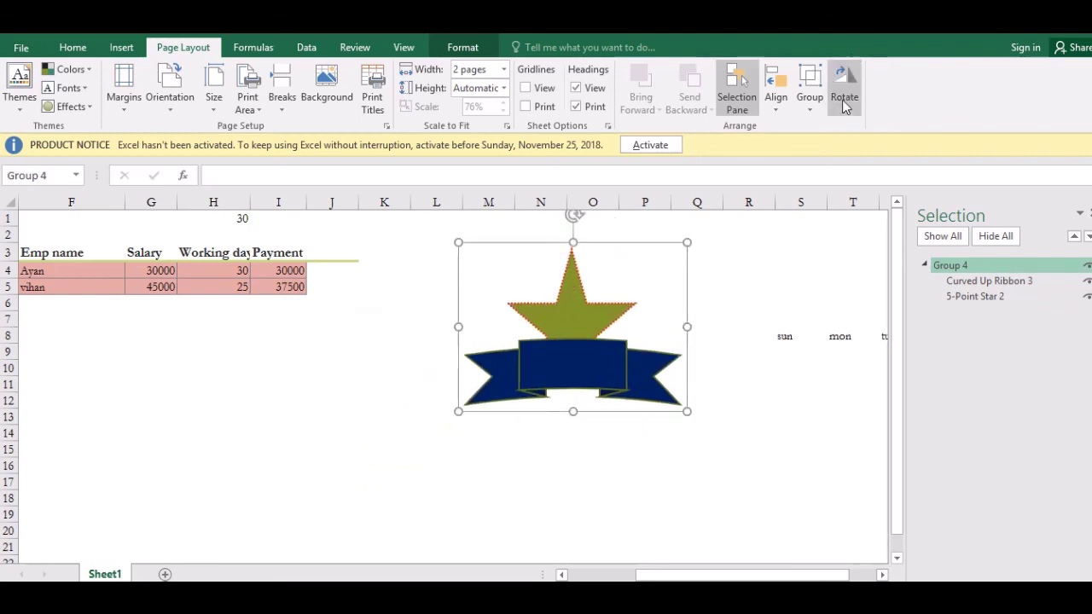
Rotate the grouped graphic 90° left and deselect it.
left_click(844, 100)
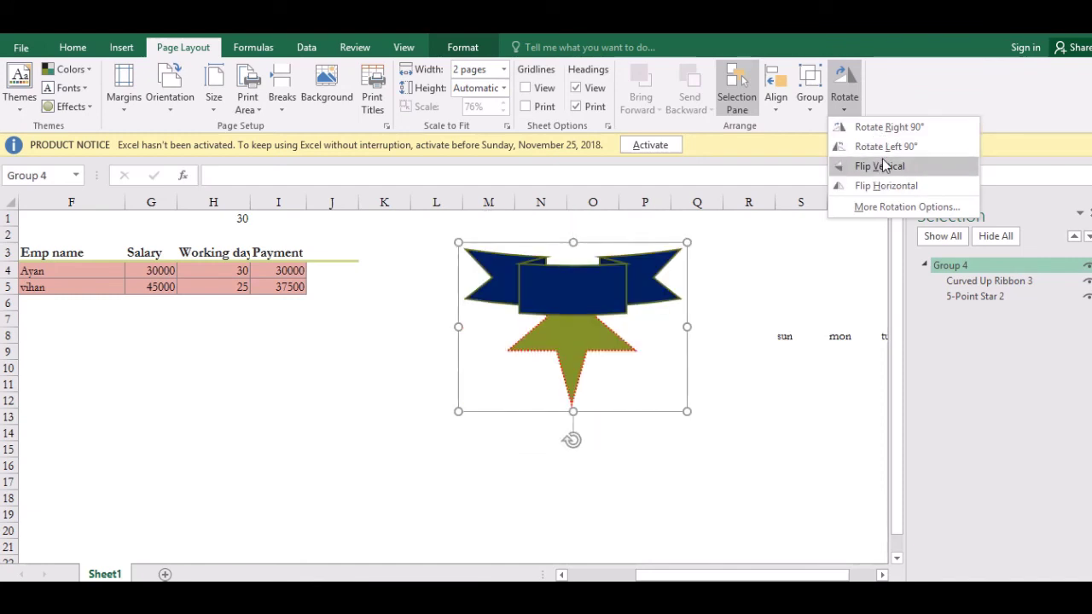
left_click(889, 154)
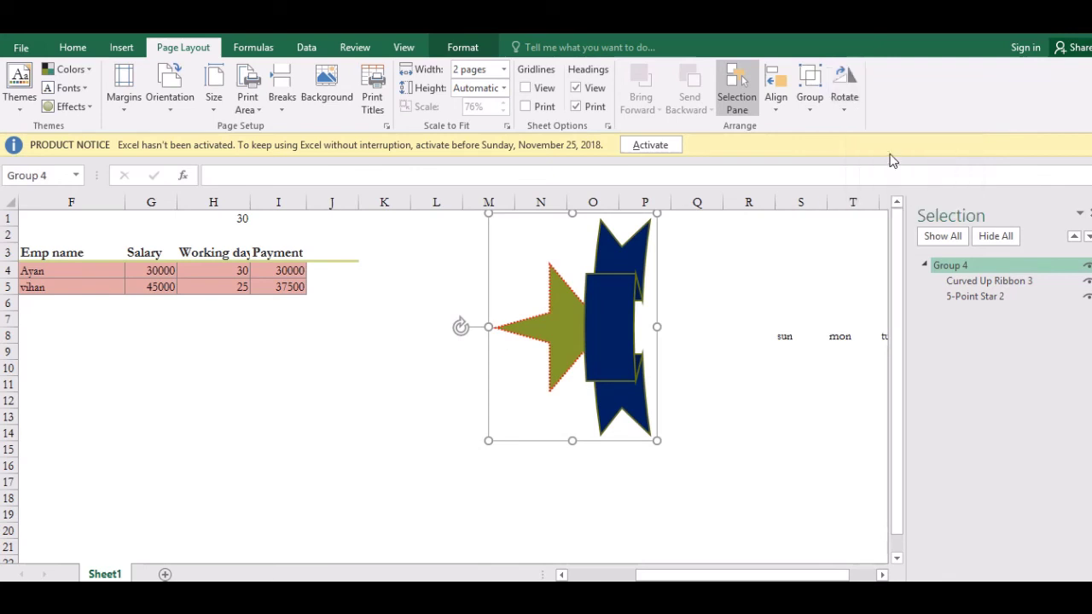
left_click(612, 313)
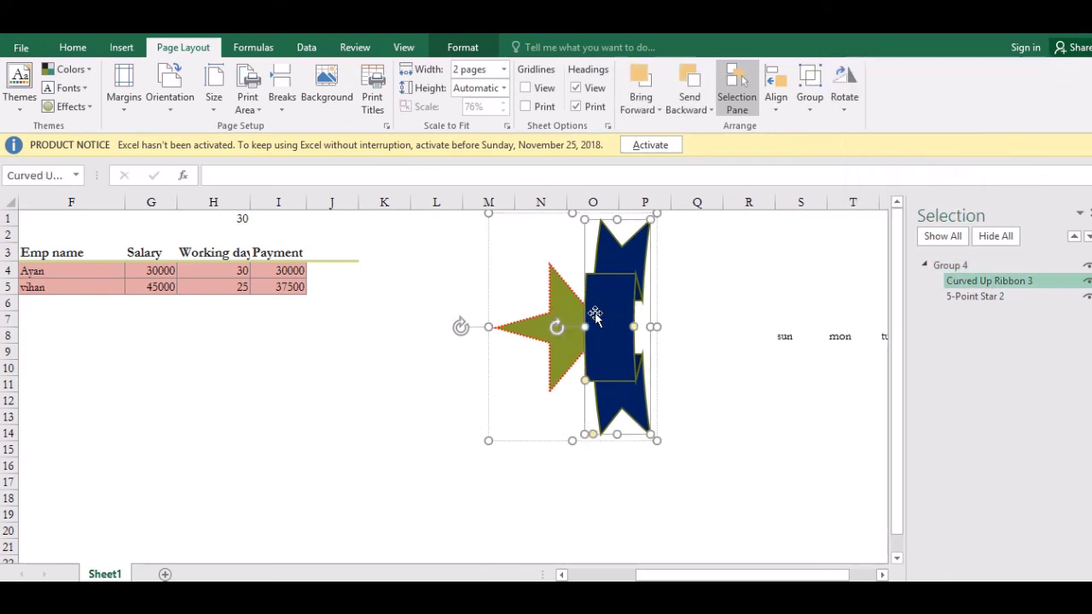
left_click(420, 358)
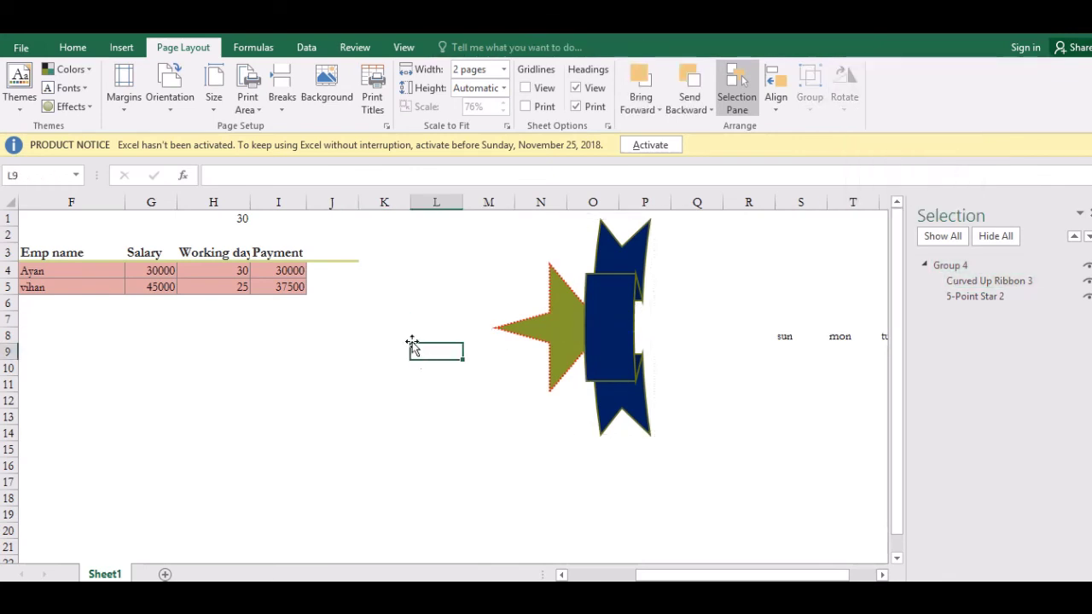